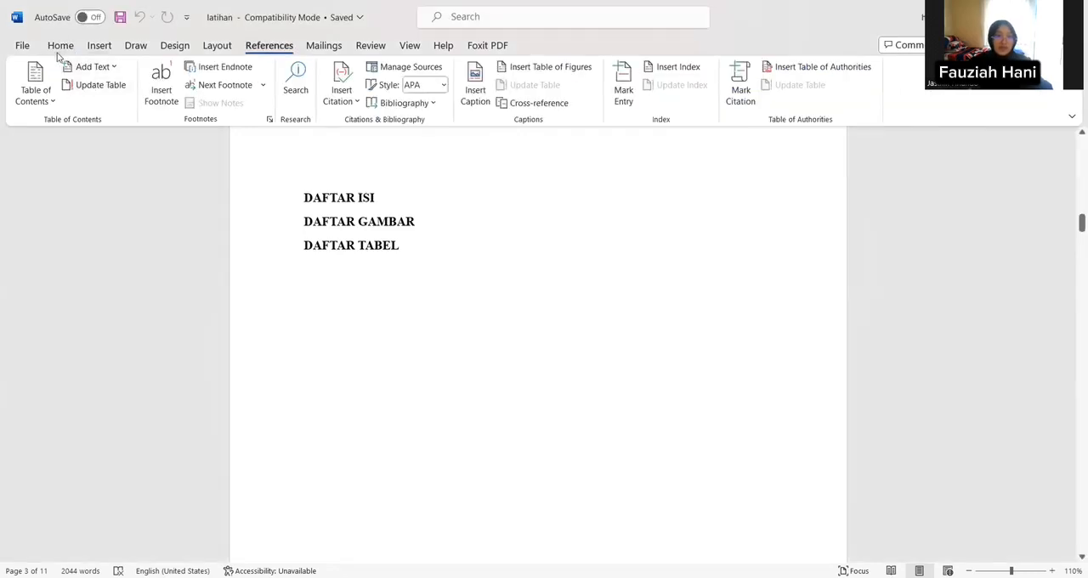
Step: Open the Navigation pane and show the document's headings outline
{"action": "left_click", "coordinate": [60, 47]}
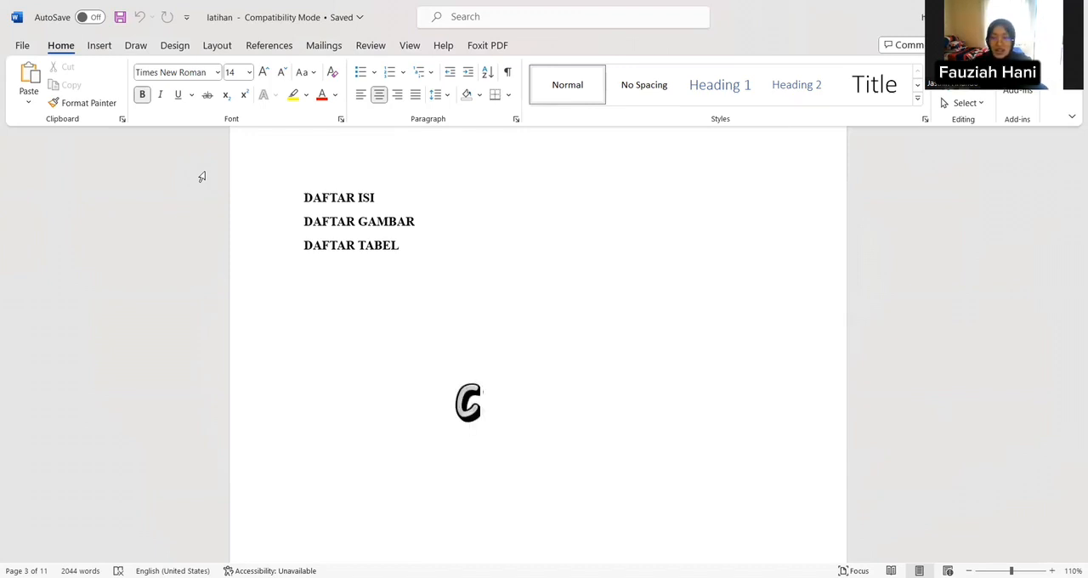
{"action": "key", "text": "ctrl+f"}
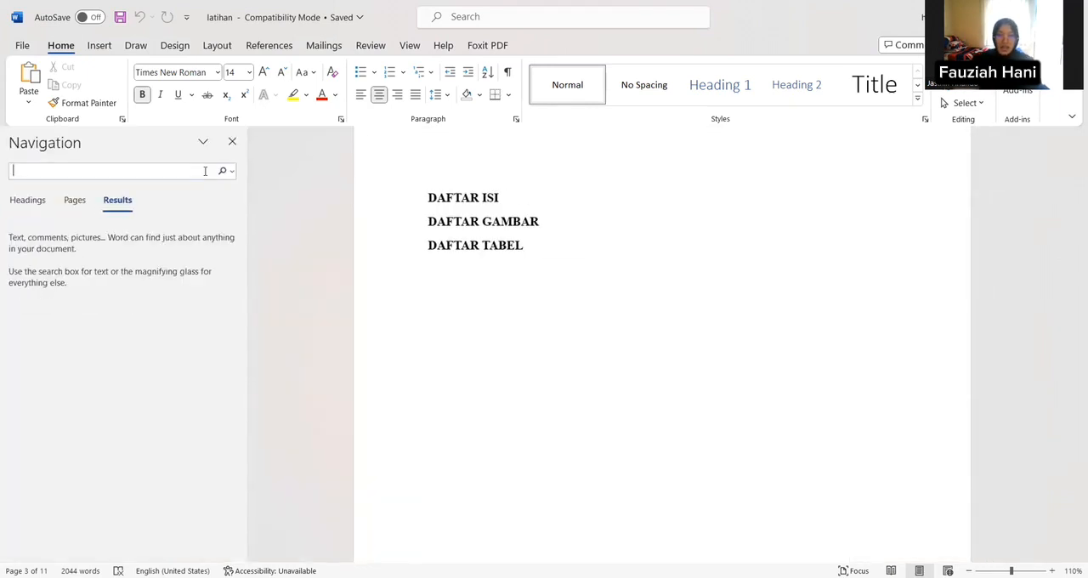
{"action": "left_click", "coordinate": [34, 201]}
{"action": "left_click", "coordinate": [76, 206]}
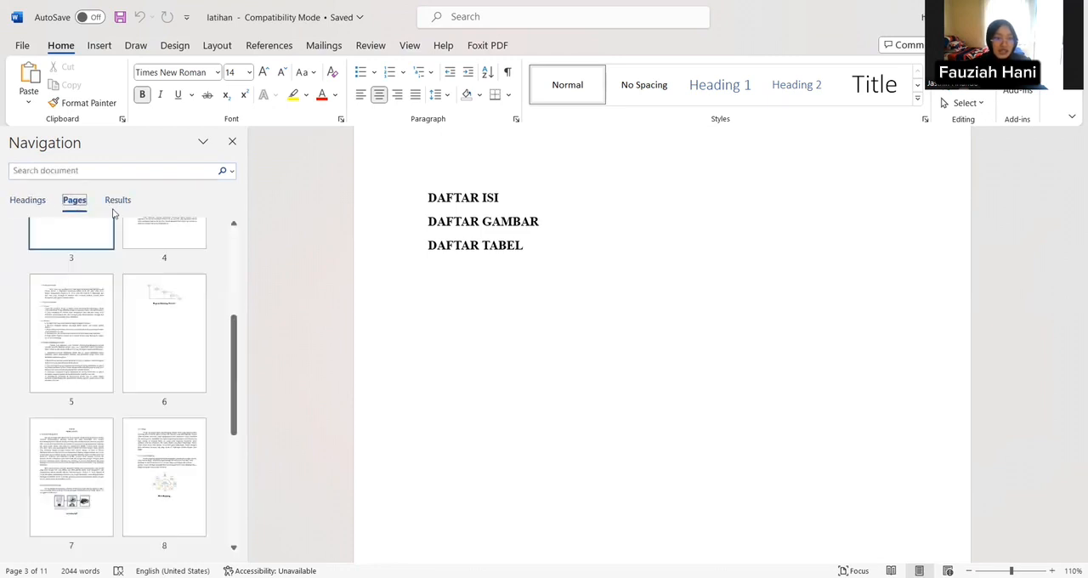
{"action": "left_click", "coordinate": [119, 204]}
{"action": "left_click", "coordinate": [27, 202]}
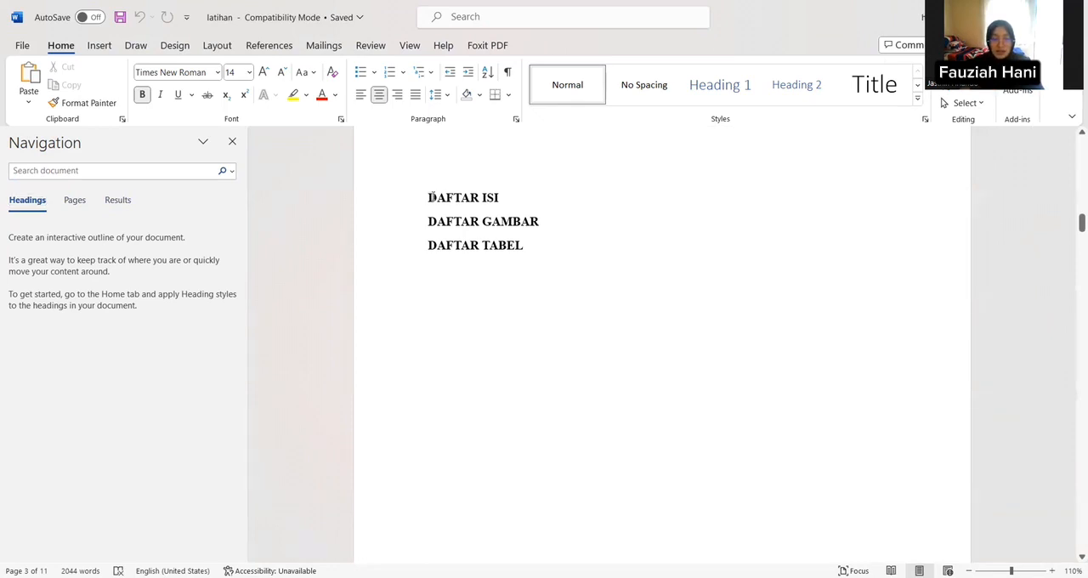
Step: Apply Heading 1 to "DAFTAR ISI" and modify that style to Times New Roman, 12 pt, bold, with automatic font color
{"action": "left_click_drag", "start_coordinate": [430, 197], "coordinate": [506, 199]}
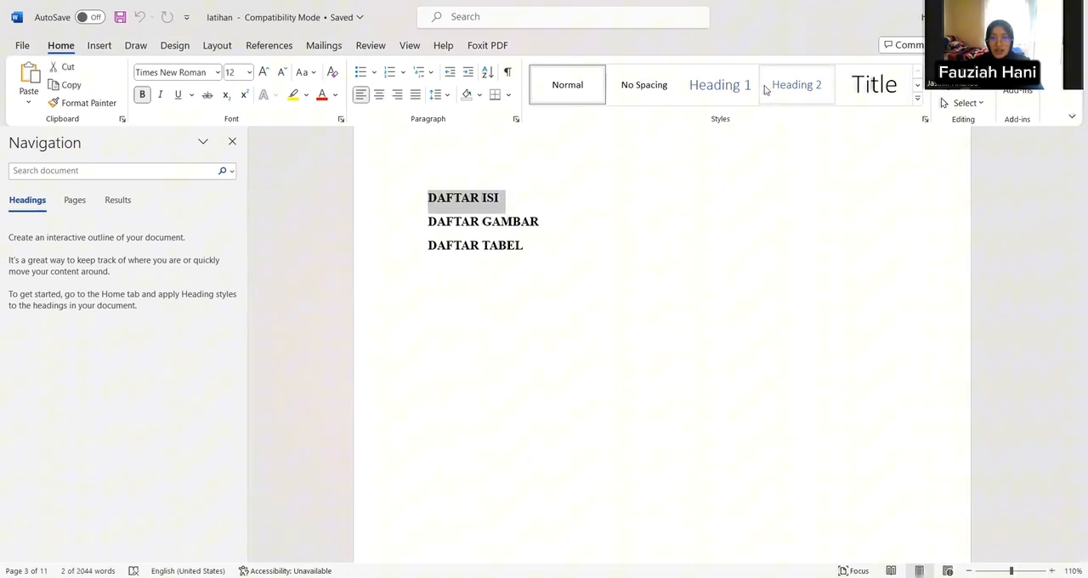
{"action": "left_click", "coordinate": [735, 90]}
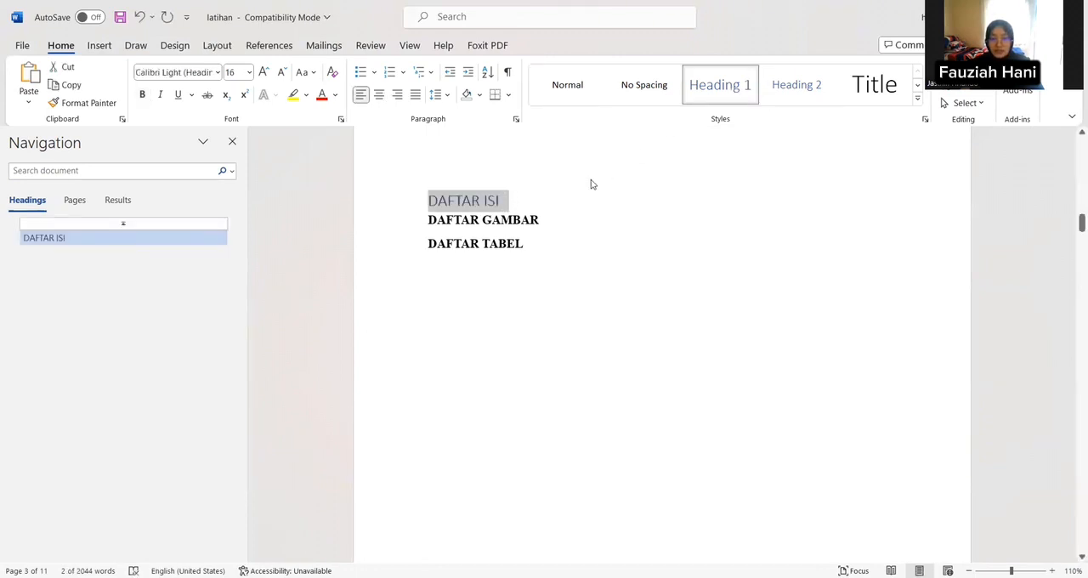
{"action": "right_click", "coordinate": [711, 96]}
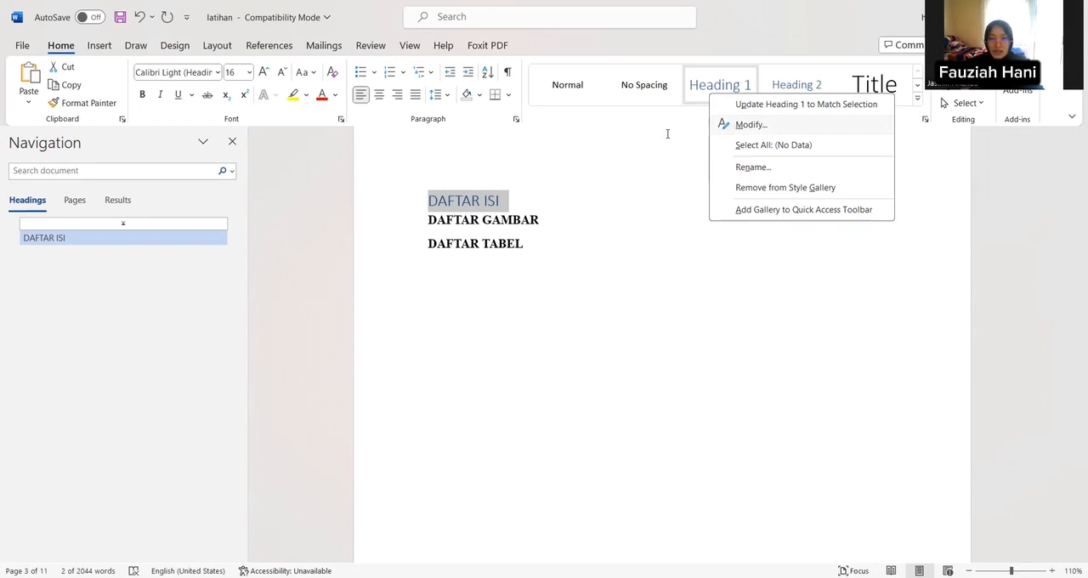
{"action": "left_click", "coordinate": [751, 124]}
{"action": "left_click", "coordinate": [447, 220]}
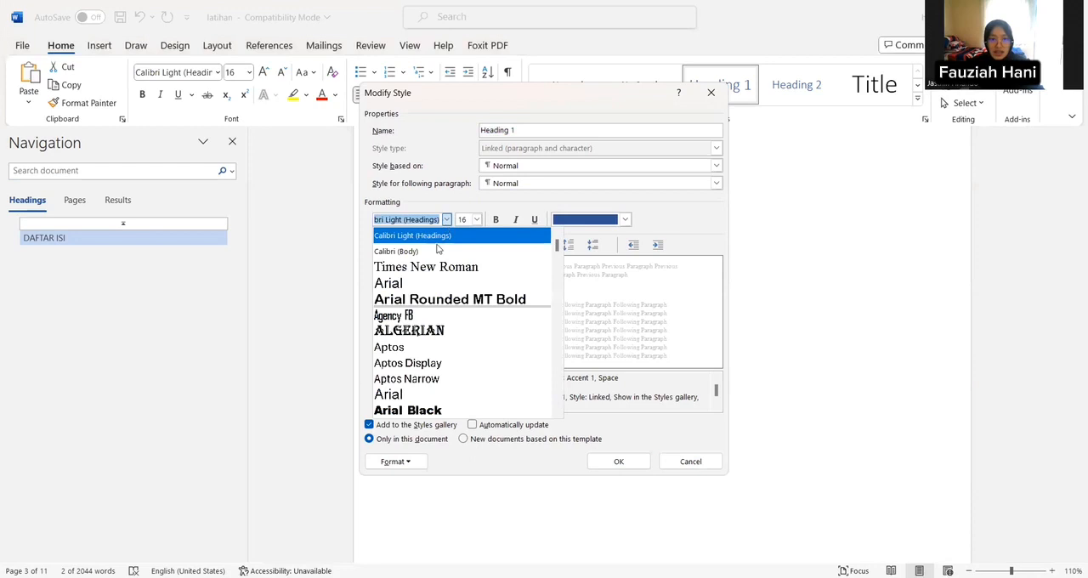
{"action": "left_click", "coordinate": [442, 266]}
{"action": "left_click", "coordinate": [477, 220]}
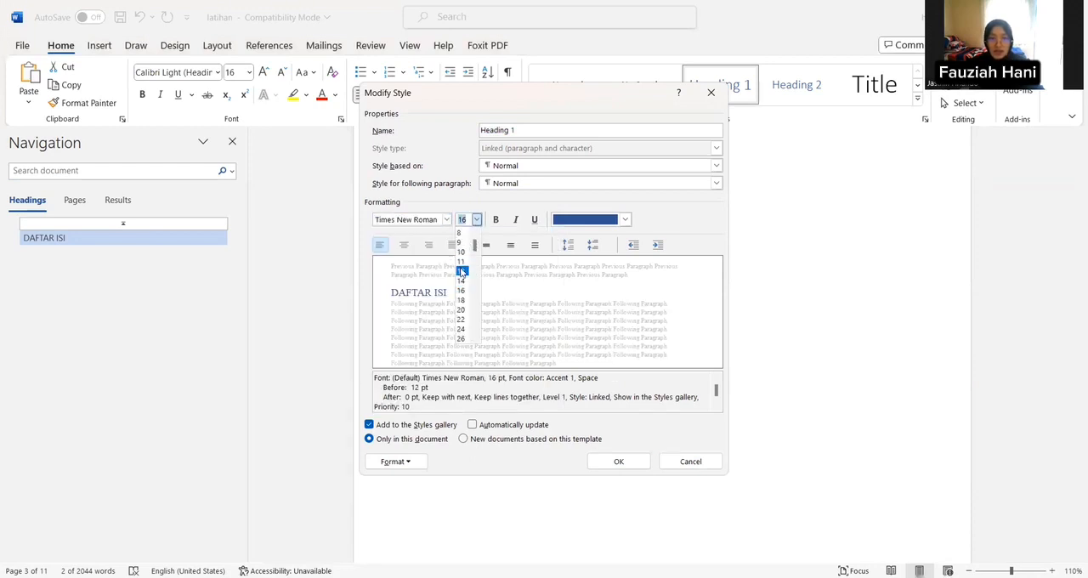
{"action": "left_click", "coordinate": [461, 271]}
{"action": "left_click", "coordinate": [495, 219]}
{"action": "left_click", "coordinate": [627, 221]}
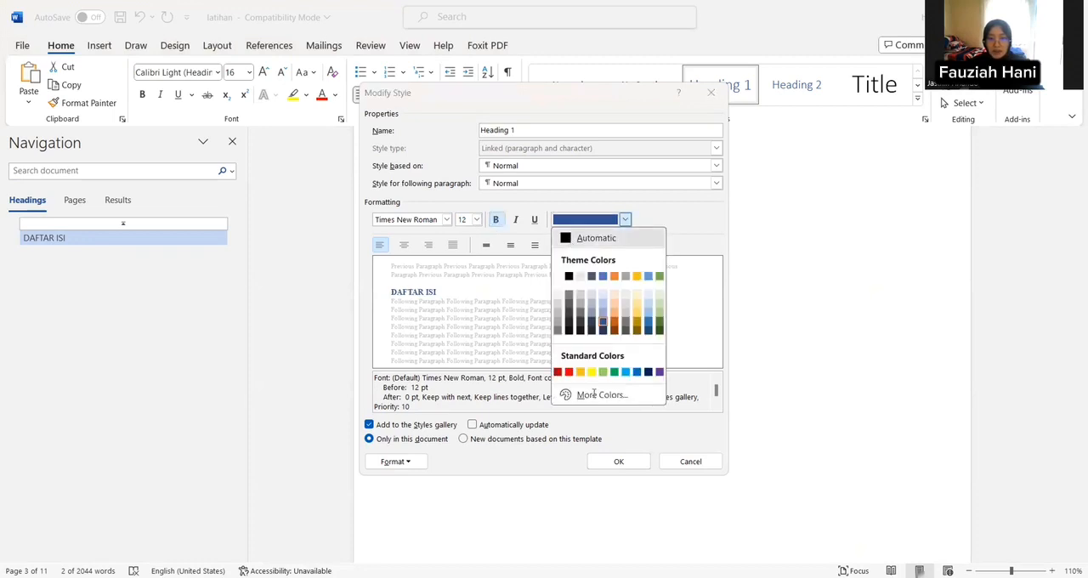
{"action": "left_click", "coordinate": [596, 238]}
{"action": "left_click", "coordinate": [618, 462]}
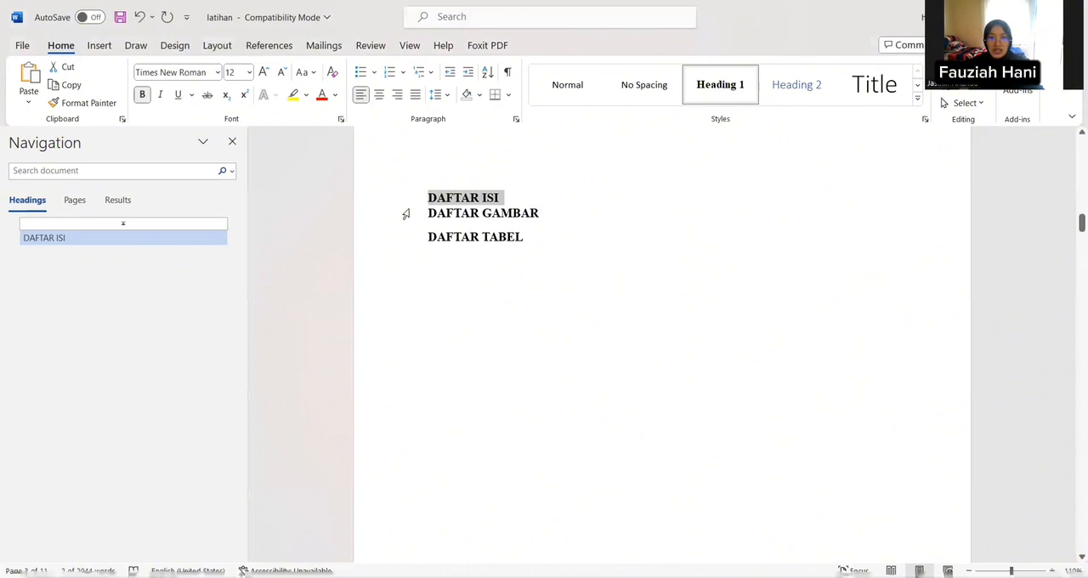
Step: Apply the Heading 1 style to the "DAFTAR GAMBAR" and "DAFTAR TABEL" lines
{"action": "left_click_drag", "start_coordinate": [427, 213], "coordinate": [545, 219]}
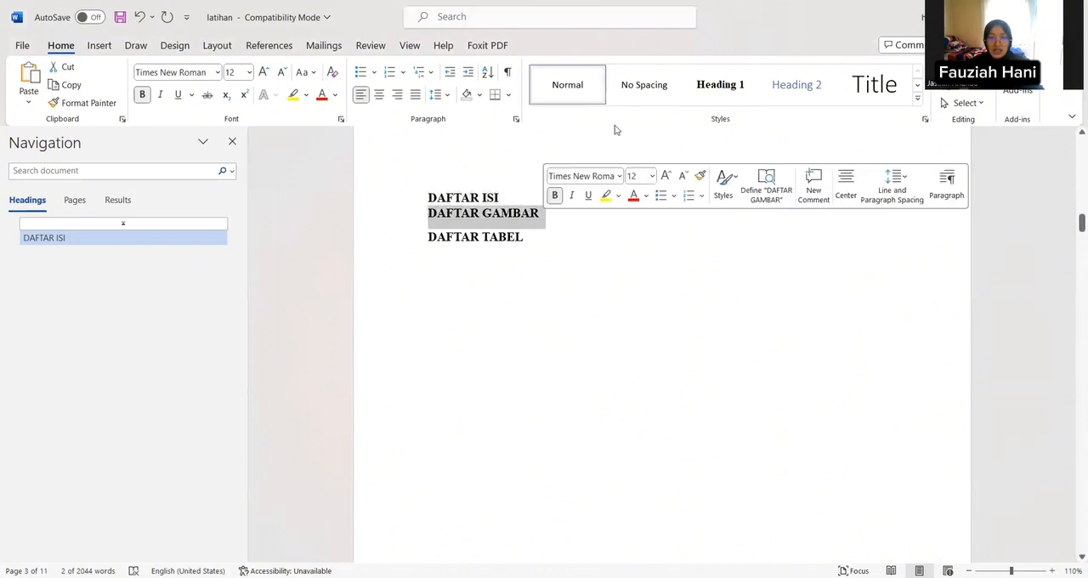
{"action": "left_click", "coordinate": [727, 92]}
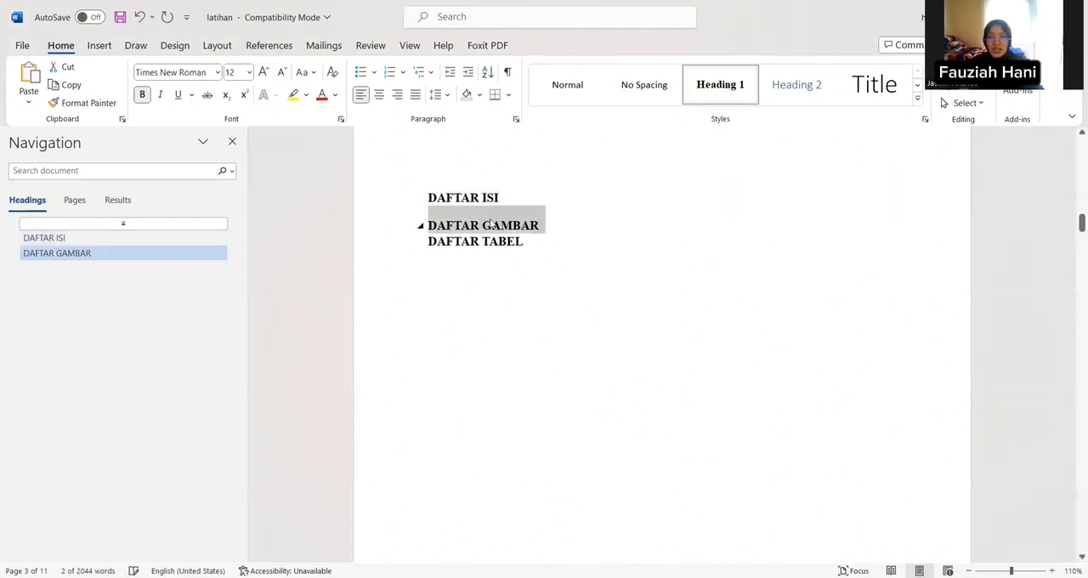
{"action": "left_click_drag", "start_coordinate": [427, 236], "coordinate": [531, 247]}
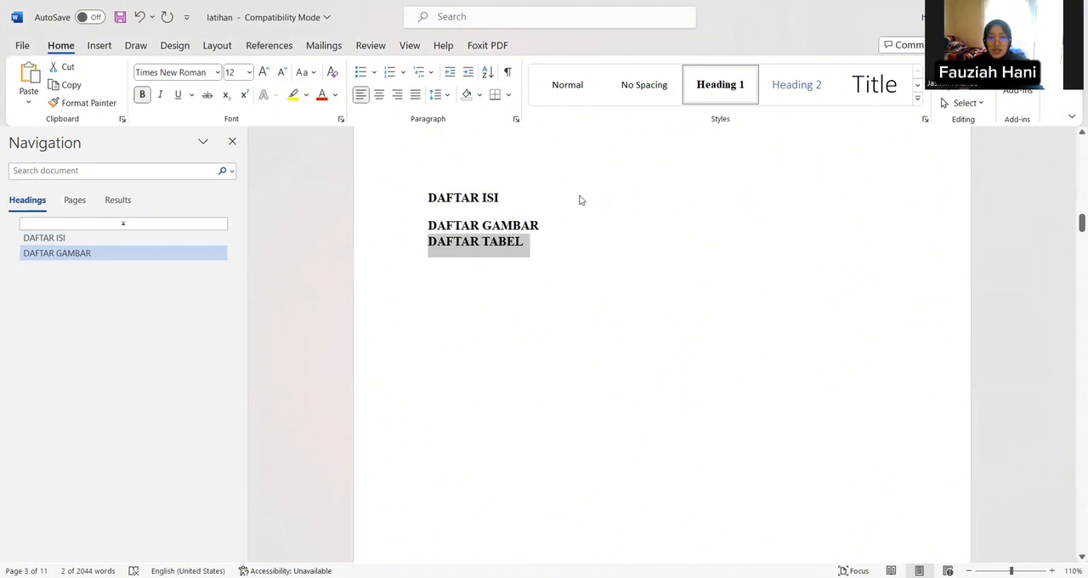
{"action": "left_click", "coordinate": [714, 93]}
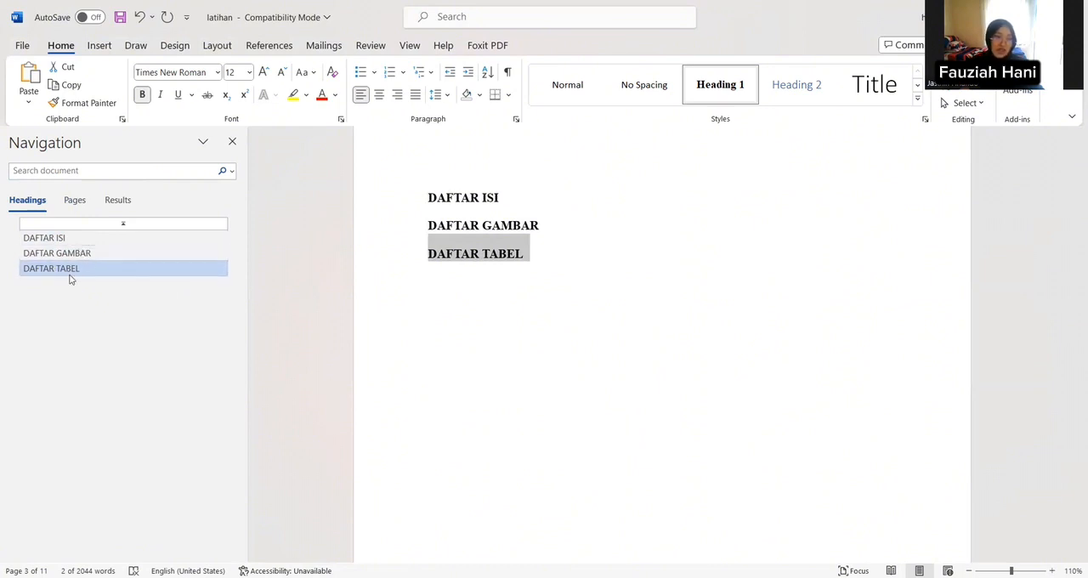
Step: Apply Heading 1 to the chapter title "BAB I PENDAHULUAN" and center it
{"action": "scroll", "coordinate": [495, 204], "scroll_direction": "down", "scroll_amount": 3}
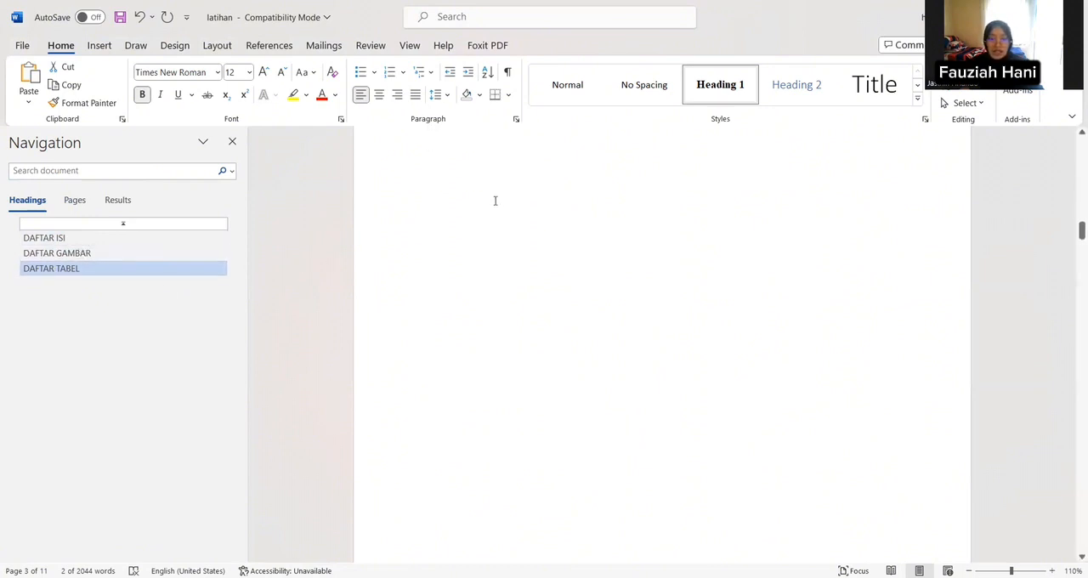
{"action": "scroll", "coordinate": [494, 199], "scroll_direction": "down", "scroll_amount": 6}
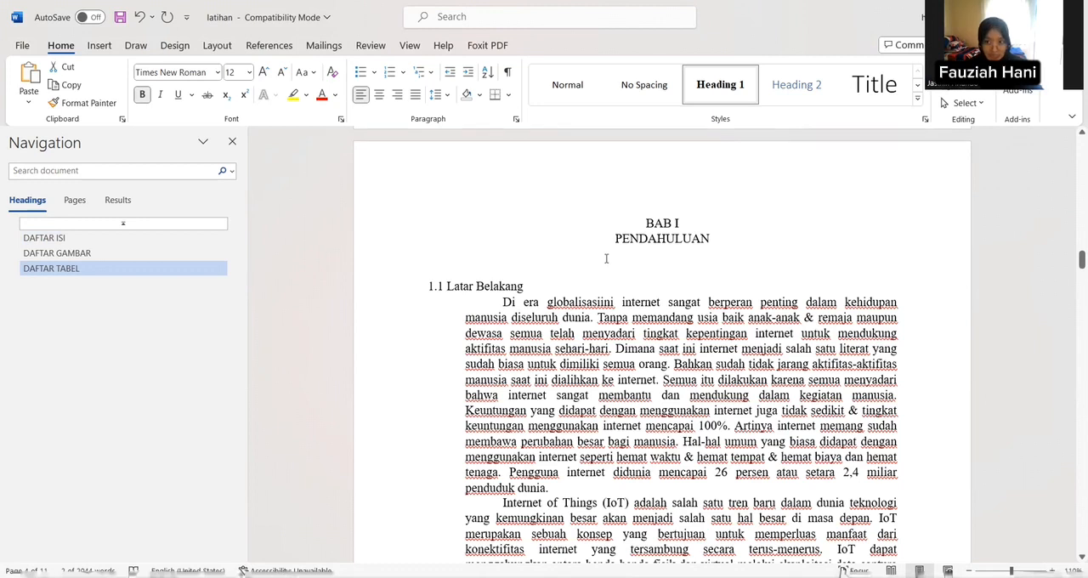
{"action": "left_click_drag", "start_coordinate": [642, 218], "coordinate": [737, 232]}
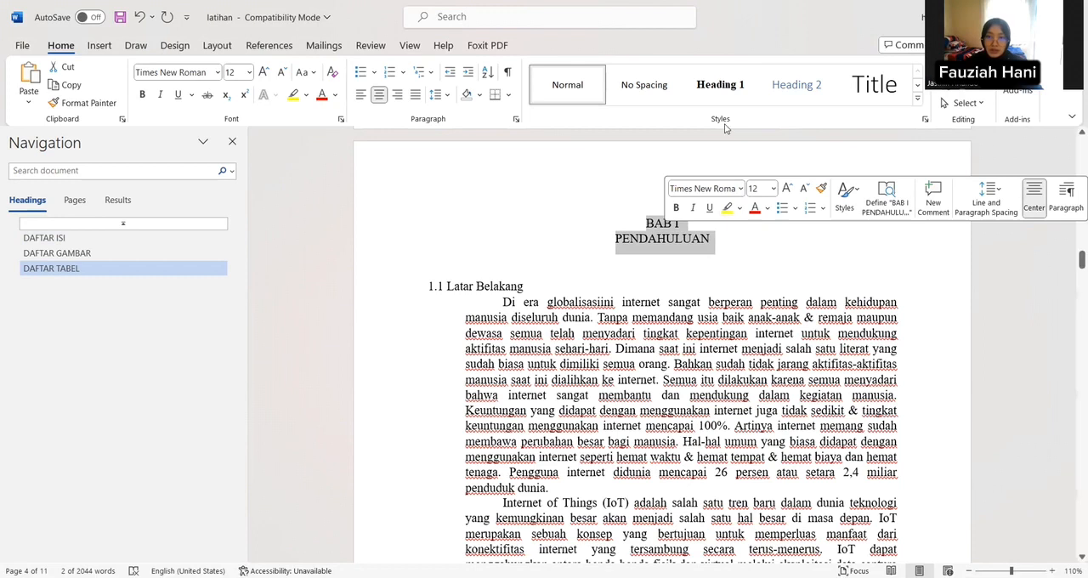
{"action": "left_click", "coordinate": [723, 88]}
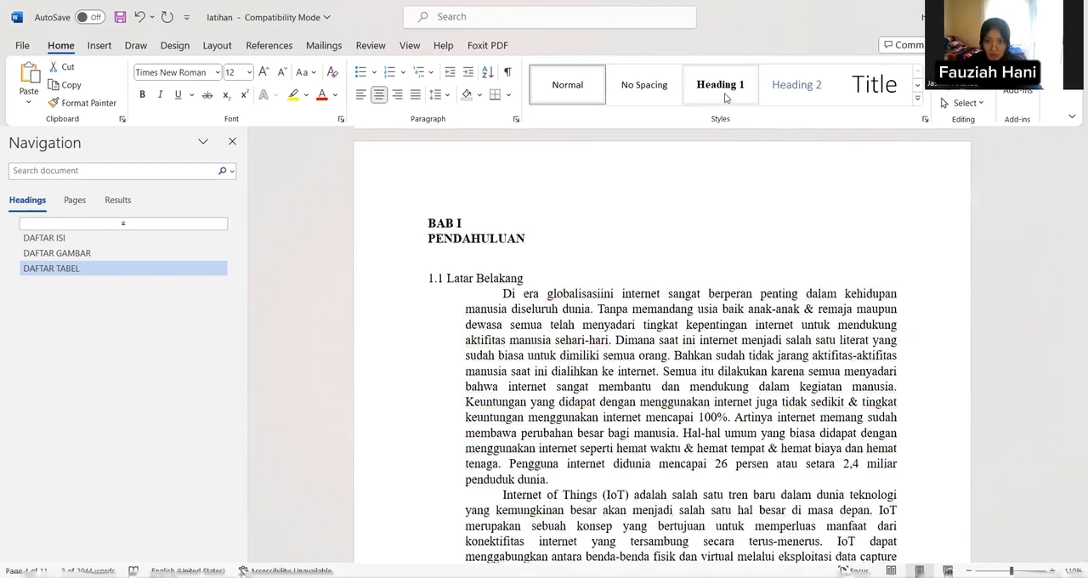
{"action": "left_click", "coordinate": [379, 94]}
Step: Apply Heading 1 to the chapter title "BAB II PEMBAHASAN" and center it
{"action": "scroll", "coordinate": [479, 139], "scroll_direction": "down", "scroll_amount": 4}
{"action": "scroll", "coordinate": [481, 138], "scroll_direction": "down", "scroll_amount": 5}
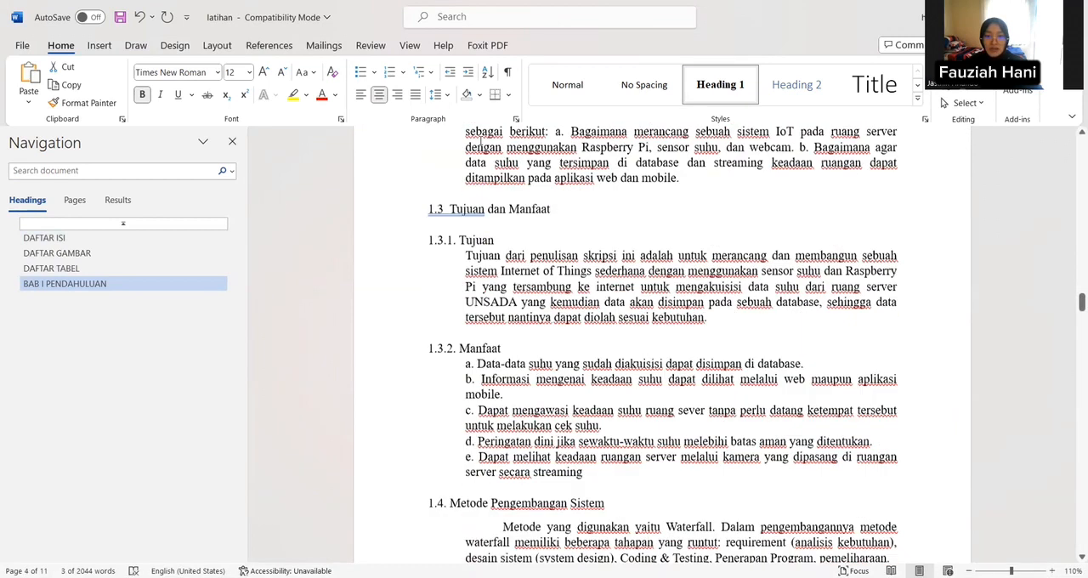
{"action": "scroll", "coordinate": [481, 138], "scroll_direction": "down", "scroll_amount": 5}
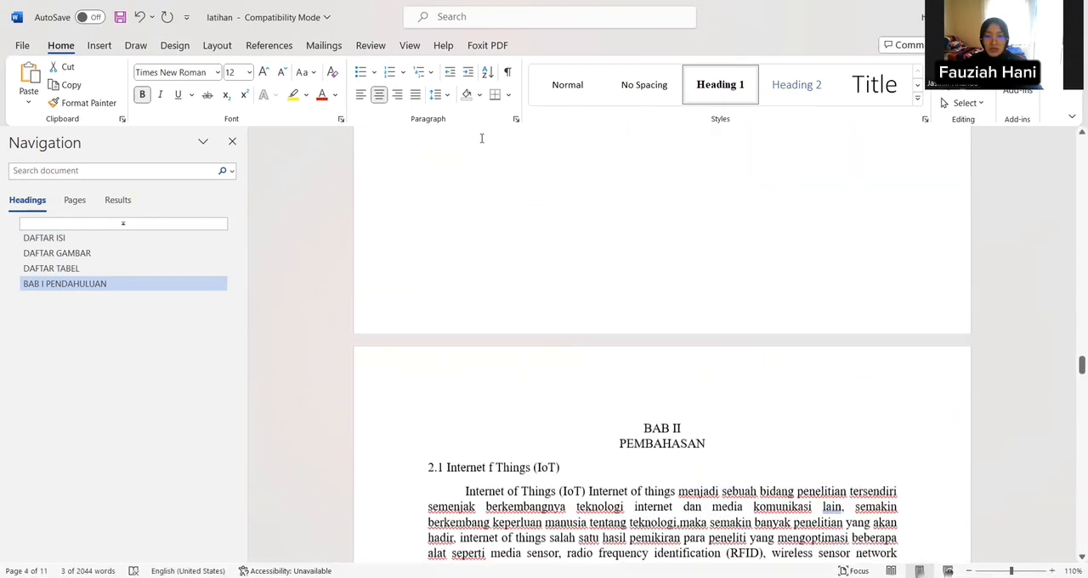
{"action": "scroll", "coordinate": [481, 137], "scroll_direction": "down", "scroll_amount": 5}
{"action": "scroll", "coordinate": [651, 150], "scroll_direction": "down", "scroll_amount": 1}
{"action": "left_click_drag", "start_coordinate": [651, 150], "coordinate": [742, 171]}
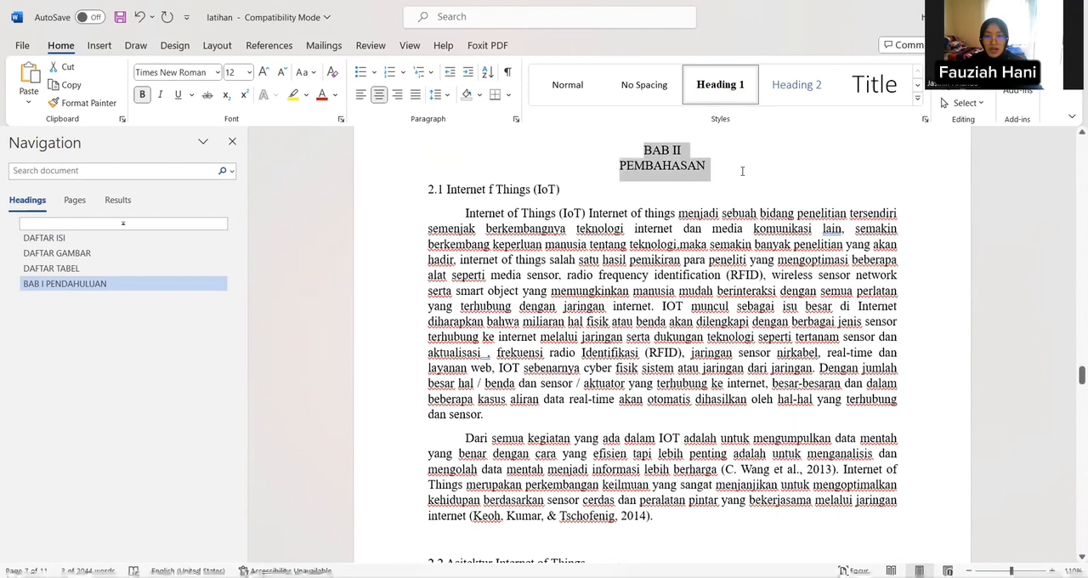
{"action": "left_click", "coordinate": [704, 95]}
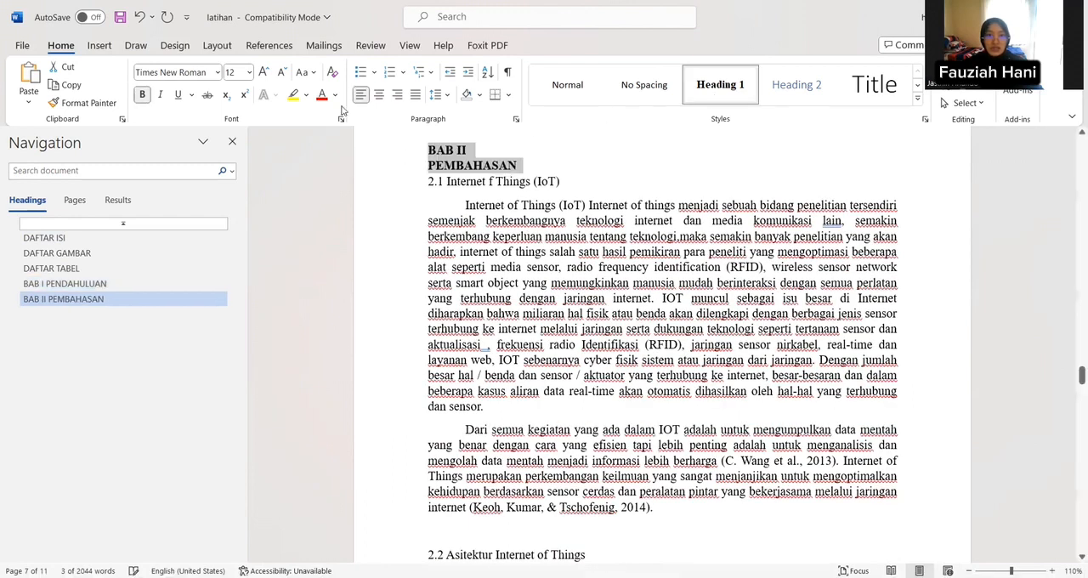
{"action": "left_click", "coordinate": [379, 95]}
Step: Apply Heading 1 to the chapter title "BAB III ANALISIS DAN PERANCANGAN SISTEM" and center it
{"action": "scroll", "coordinate": [460, 278], "scroll_direction": "down", "scroll_amount": 1}
{"action": "scroll", "coordinate": [459, 276], "scroll_direction": "down", "scroll_amount": 15}
{"action": "scroll", "coordinate": [460, 271], "scroll_direction": "down", "scroll_amount": 12}
{"action": "scroll", "coordinate": [458, 256], "scroll_direction": "up", "scroll_amount": 10}
{"action": "left_click_drag", "start_coordinate": [637, 224], "coordinate": [781, 243]}
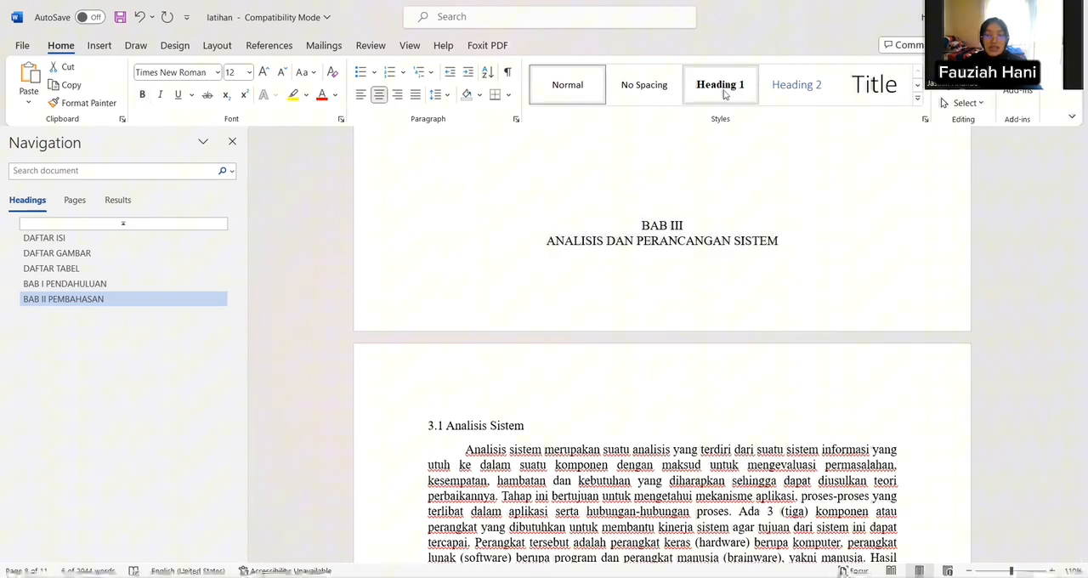
{"action": "left_click", "coordinate": [724, 95]}
{"action": "left_click", "coordinate": [379, 94]}
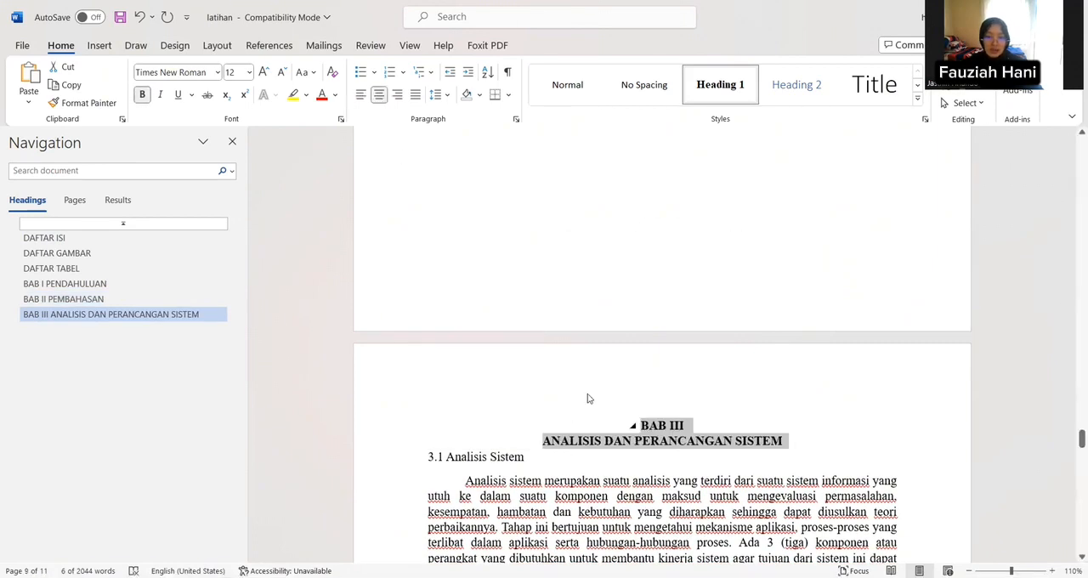
Step: Apply Heading 1 to the chapter title "BAB IV PENUTUP" and center it
{"action": "scroll", "coordinate": [607, 375], "scroll_direction": "down", "scroll_amount": 8}
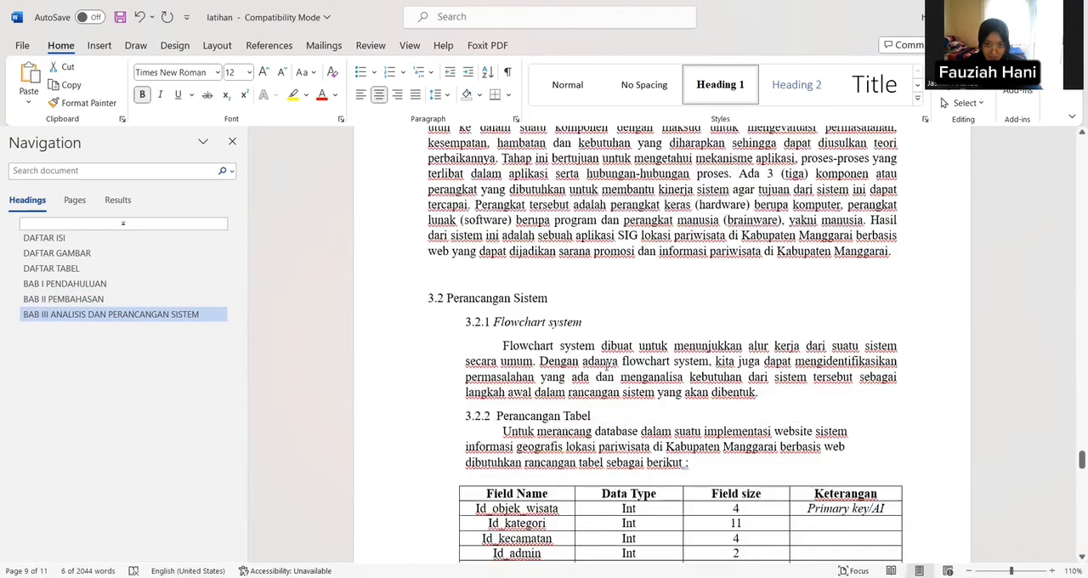
{"action": "scroll", "coordinate": [634, 309], "scroll_direction": "down", "scroll_amount": 10}
{"action": "left_click_drag", "start_coordinate": [647, 299], "coordinate": [749, 332]}
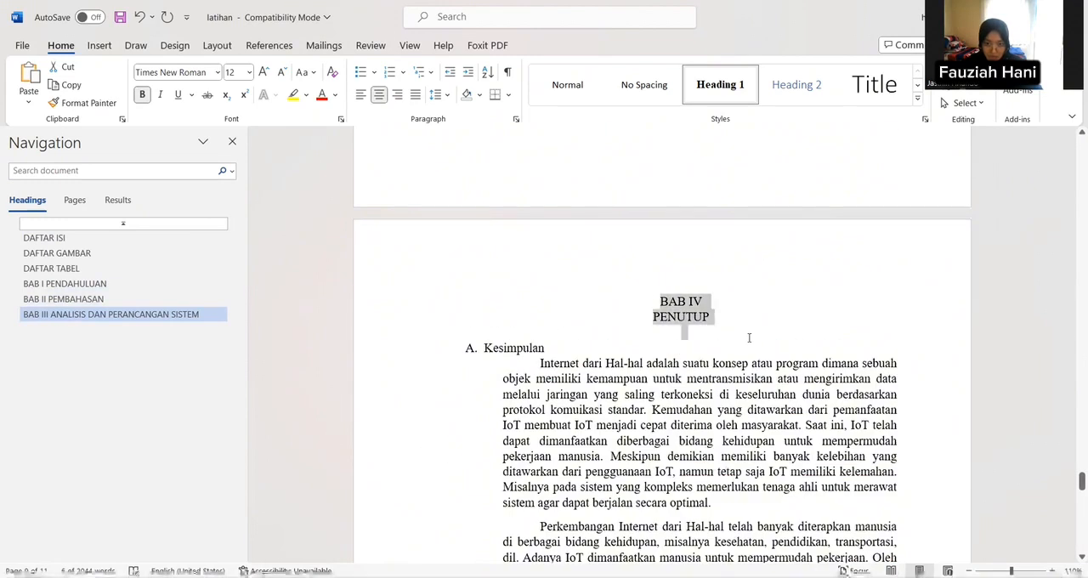
{"action": "left_click", "coordinate": [720, 84]}
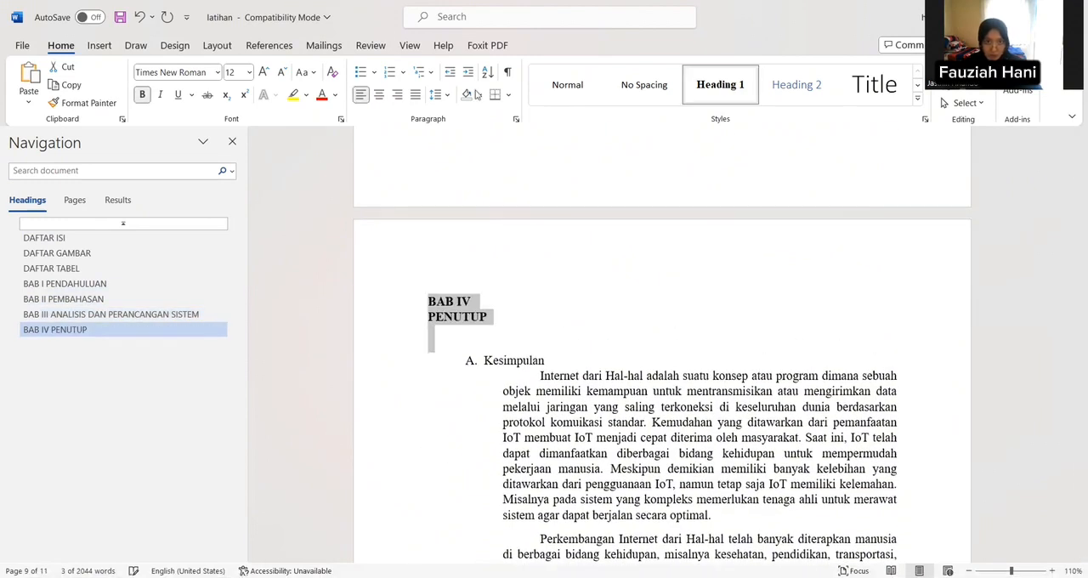
{"action": "left_click", "coordinate": [380, 94]}
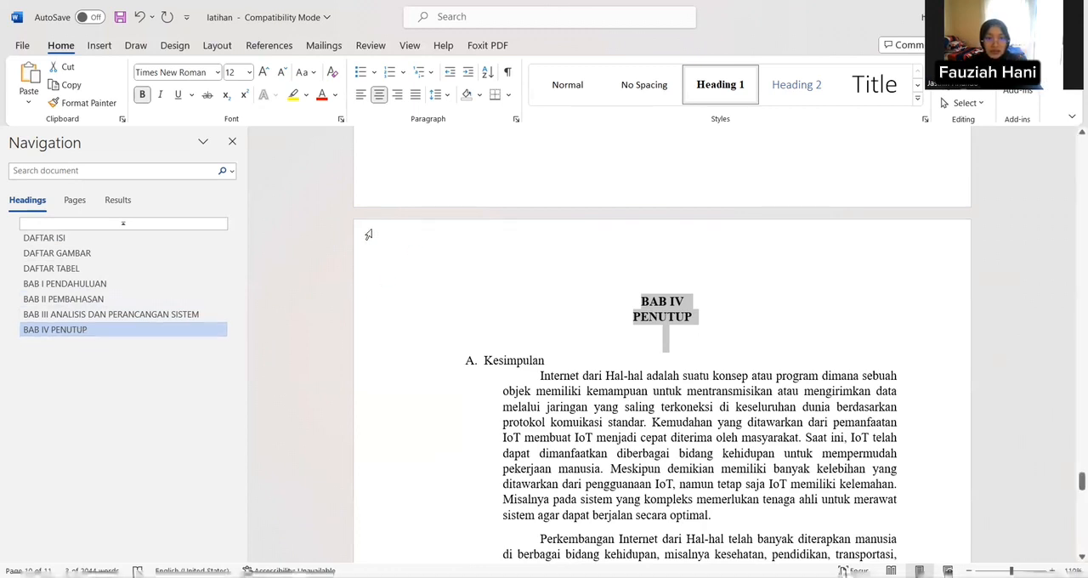
Step: Apply the Heading 2 style to the subheading "1.1 Latar Belakang" in the first chapter
{"action": "scroll", "coordinate": [343, 252], "scroll_direction": "up", "scroll_amount": 10}
{"action": "scroll", "coordinate": [343, 252], "scroll_direction": "up", "scroll_amount": 10}
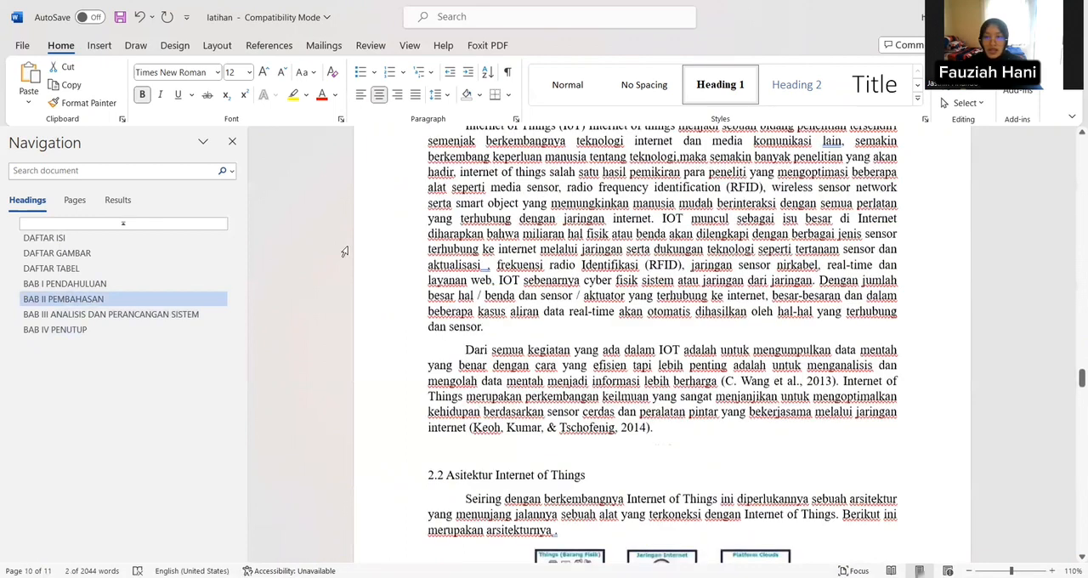
{"action": "scroll", "coordinate": [344, 253], "scroll_direction": "up", "scroll_amount": 15}
{"action": "scroll", "coordinate": [344, 251], "scroll_direction": "up", "scroll_amount": 10}
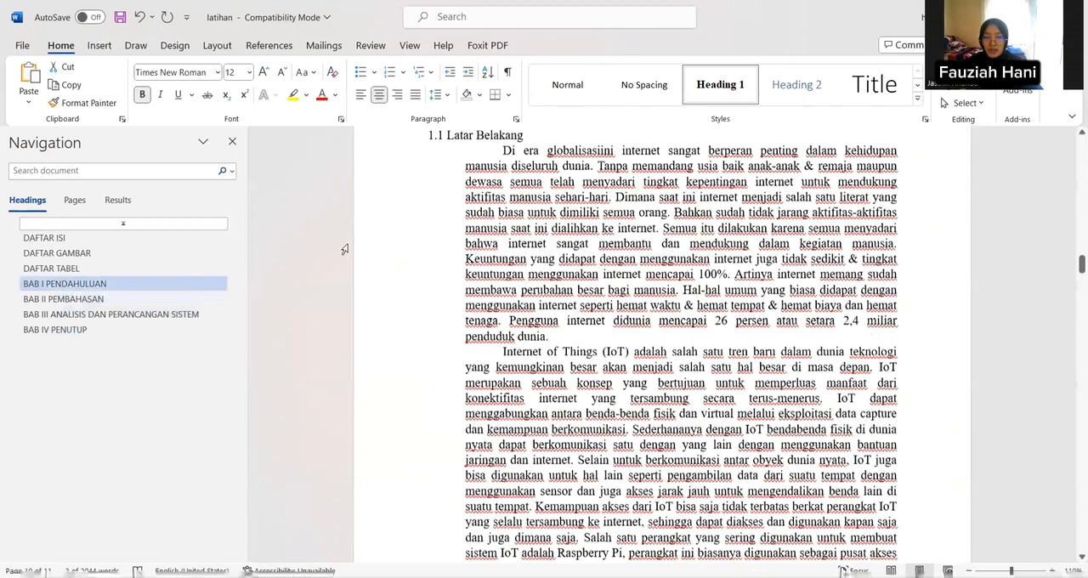
{"action": "scroll", "coordinate": [345, 250], "scroll_direction": "up", "scroll_amount": 3}
{"action": "scroll", "coordinate": [345, 241], "scroll_direction": "down", "scroll_amount": 2}
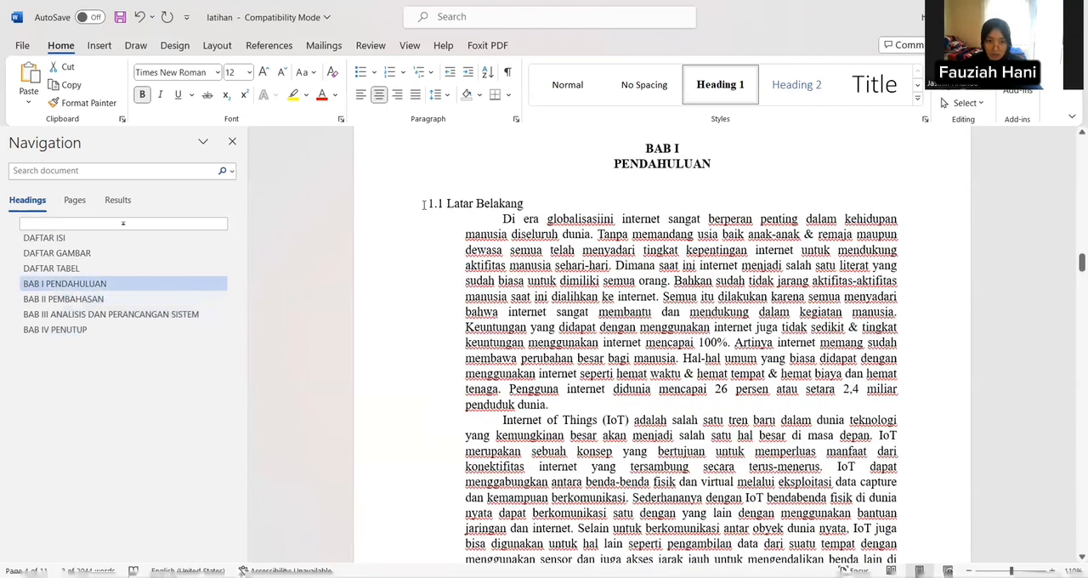
{"action": "left_click_drag", "start_coordinate": [427, 203], "coordinate": [511, 204]}
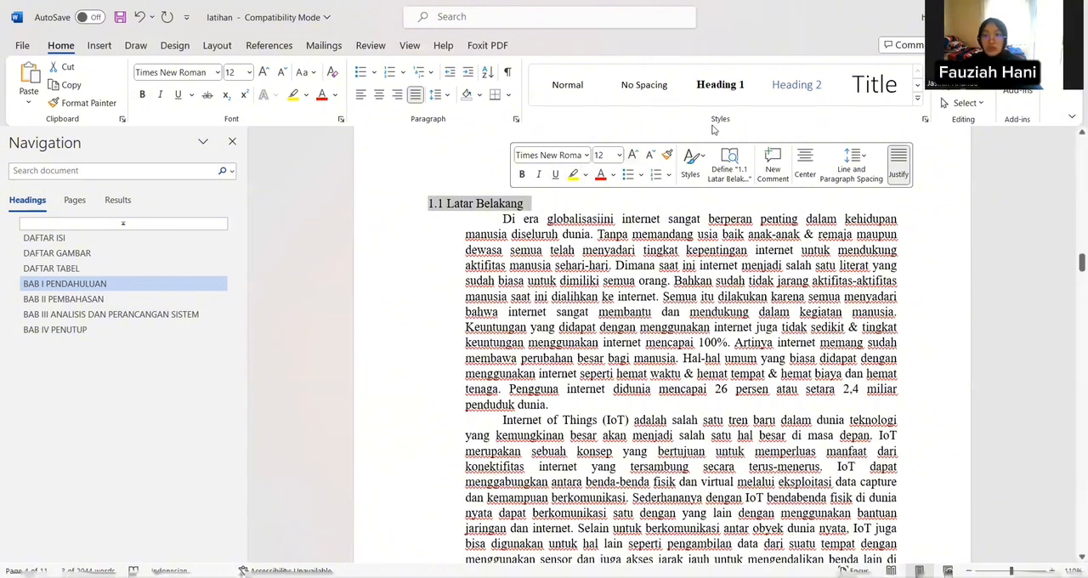
{"action": "left_click", "coordinate": [797, 85]}
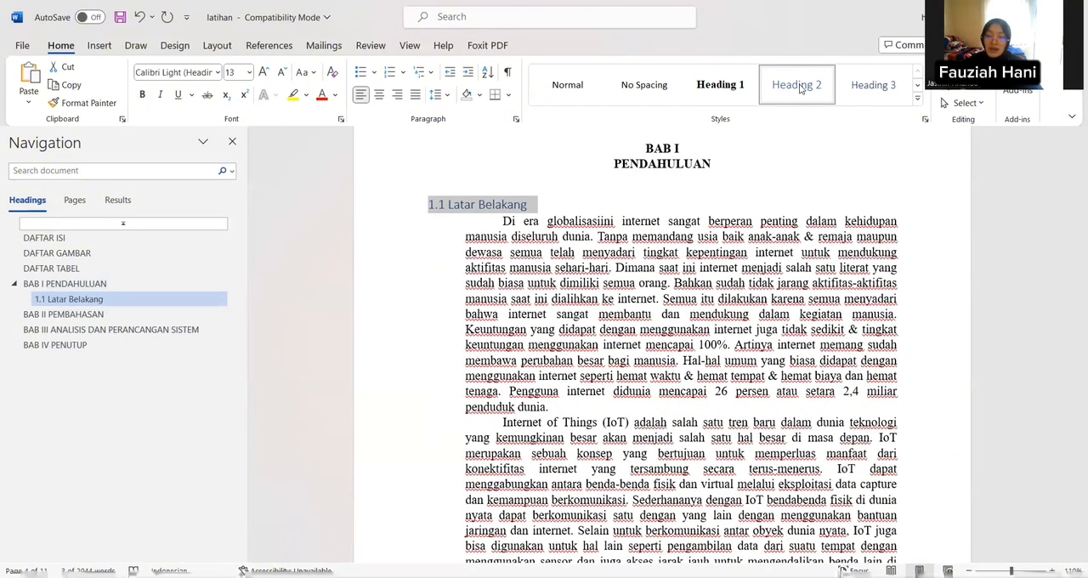
Step: Modify the Heading 2 style to Times New Roman, 12 pt, bold, with black text
{"action": "right_click", "coordinate": [810, 101]}
{"action": "key", "text": "m"}
{"action": "left_click", "coordinate": [448, 220]}
{"action": "left_click", "coordinate": [477, 262]}
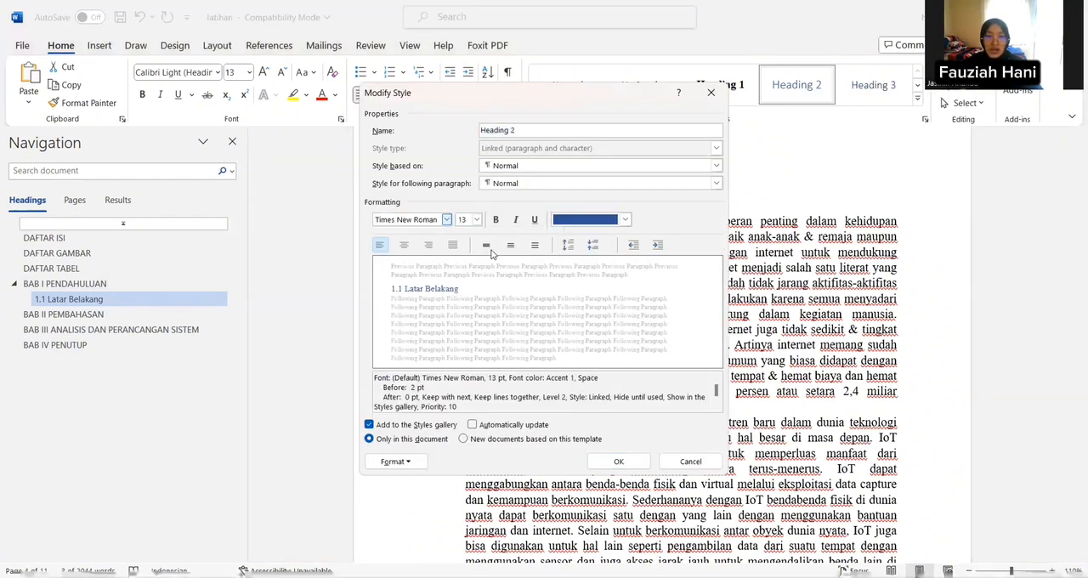
{"action": "left_click", "coordinate": [477, 220]}
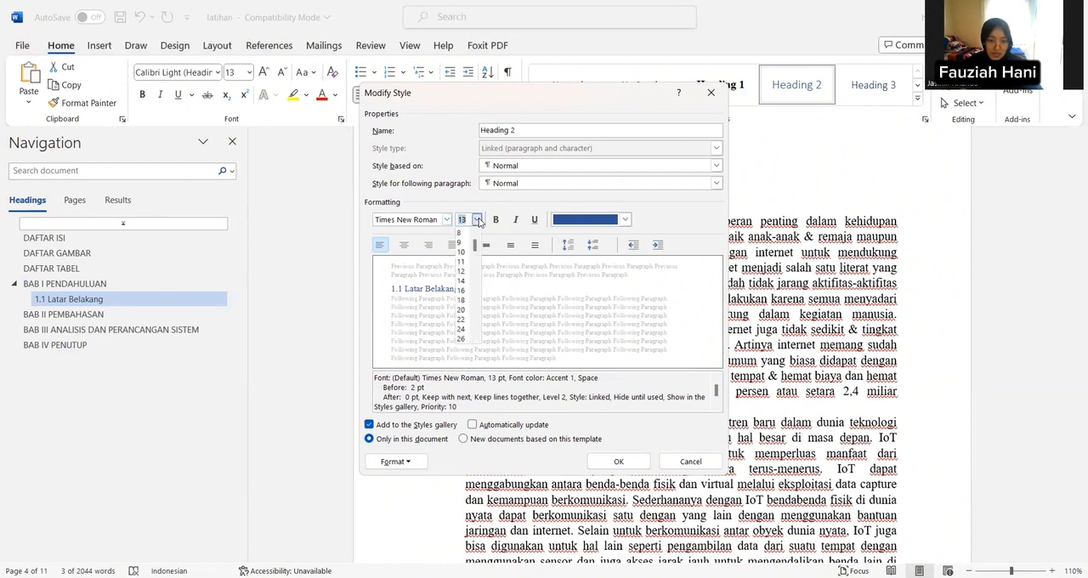
{"action": "left_click", "coordinate": [463, 272]}
{"action": "left_click", "coordinate": [496, 220]}
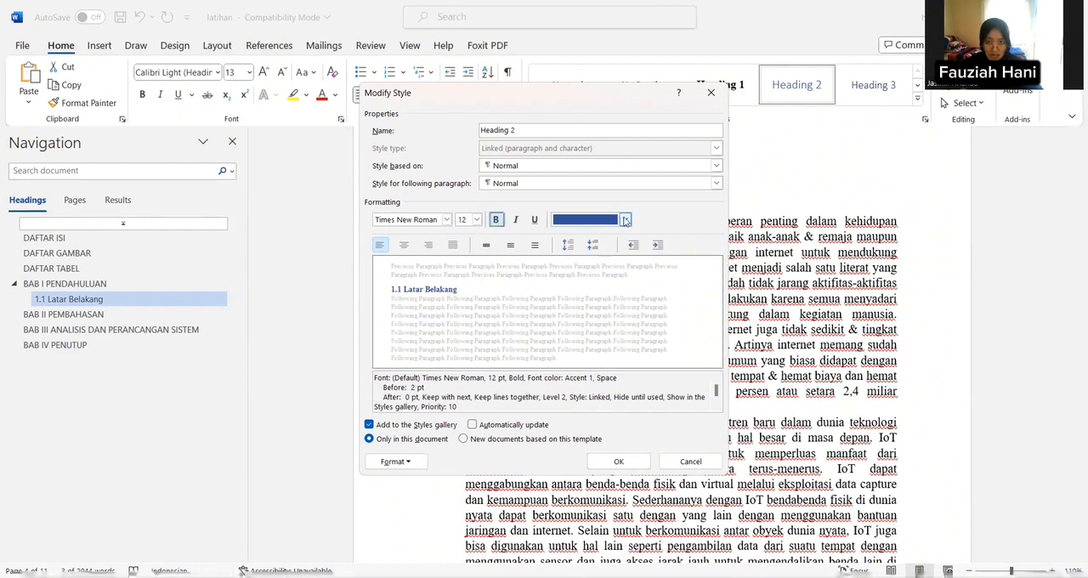
{"action": "left_click", "coordinate": [623, 461]}
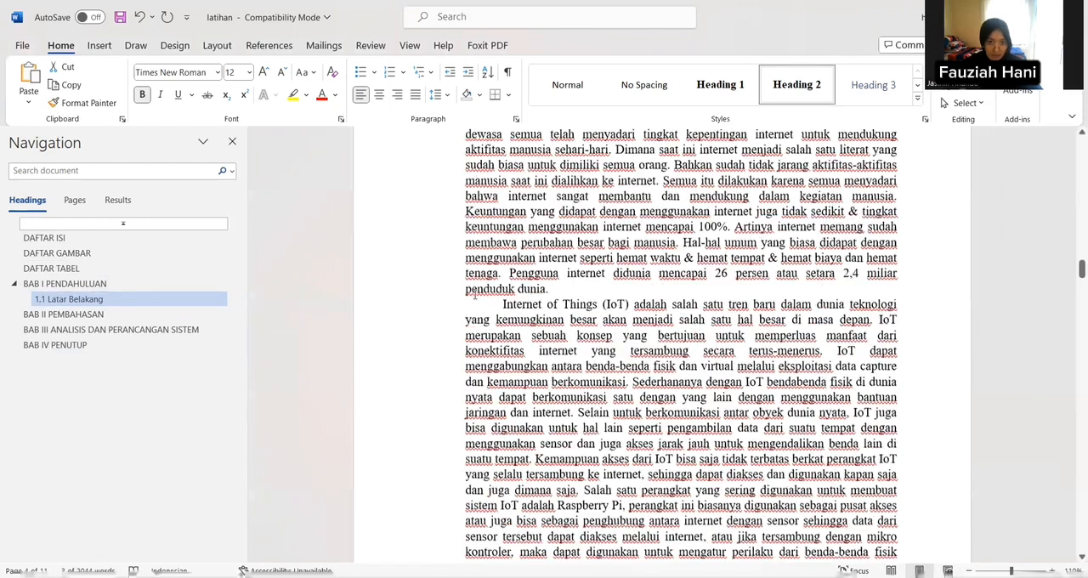
Step: Apply the Heading 2 style to the subheadings "1.2 Rumusan Masalah" and "1.3 Tujuan dan Manfaat"
{"action": "scroll", "coordinate": [405, 384], "scroll_direction": "down", "scroll_amount": 8}
{"action": "scroll", "coordinate": [405, 384], "scroll_direction": "down", "scroll_amount": 3}
{"action": "left_click_drag", "start_coordinate": [425, 366], "coordinate": [533, 366]}
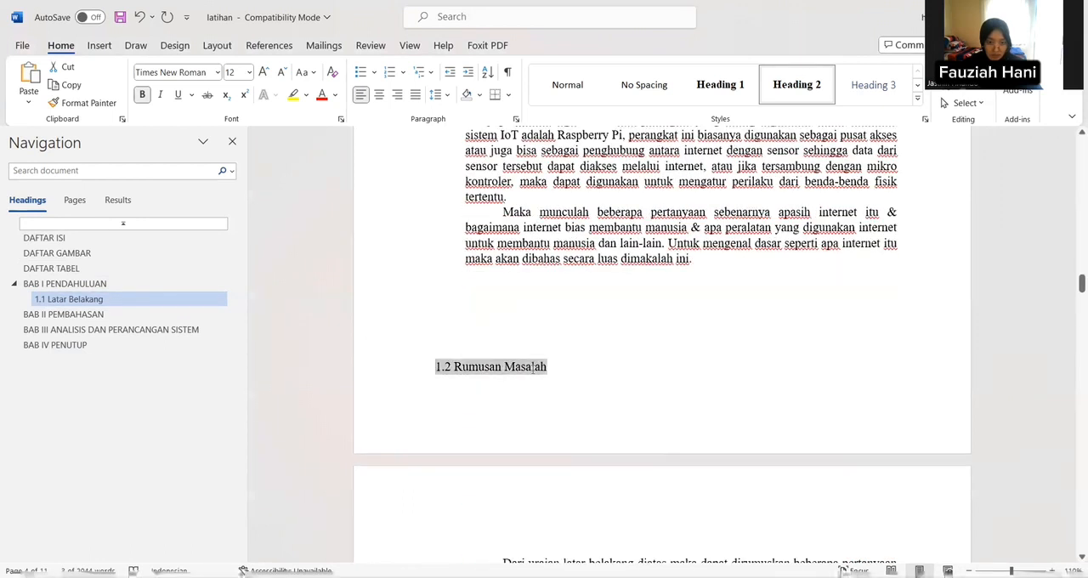
{"action": "left_click", "coordinate": [796, 85]}
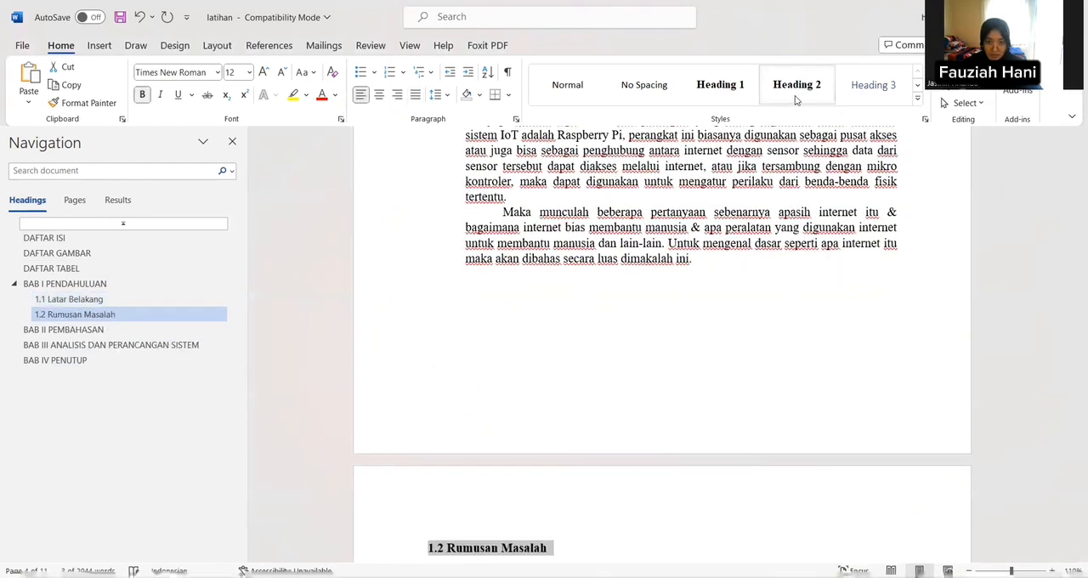
{"action": "scroll", "coordinate": [638, 249], "scroll_direction": "down", "scroll_amount": 10}
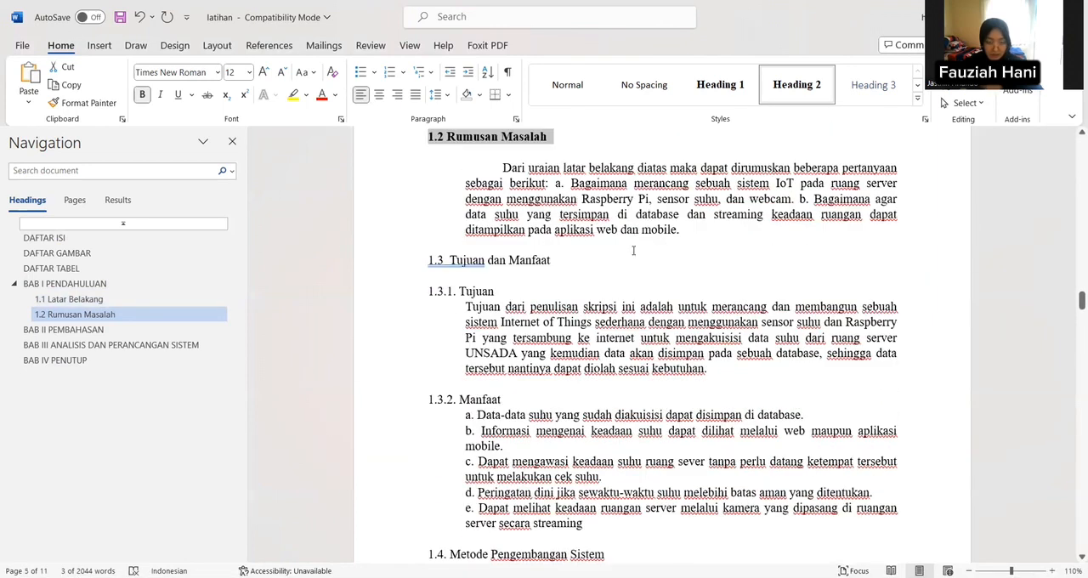
{"action": "left_click_drag", "start_coordinate": [428, 260], "coordinate": [619, 263]}
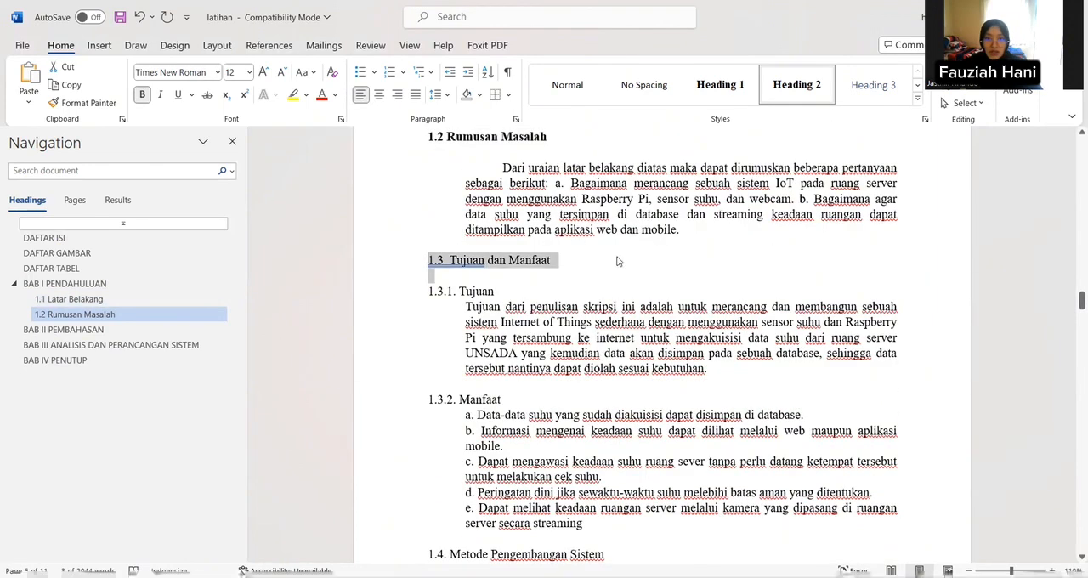
{"action": "left_click", "coordinate": [772, 87]}
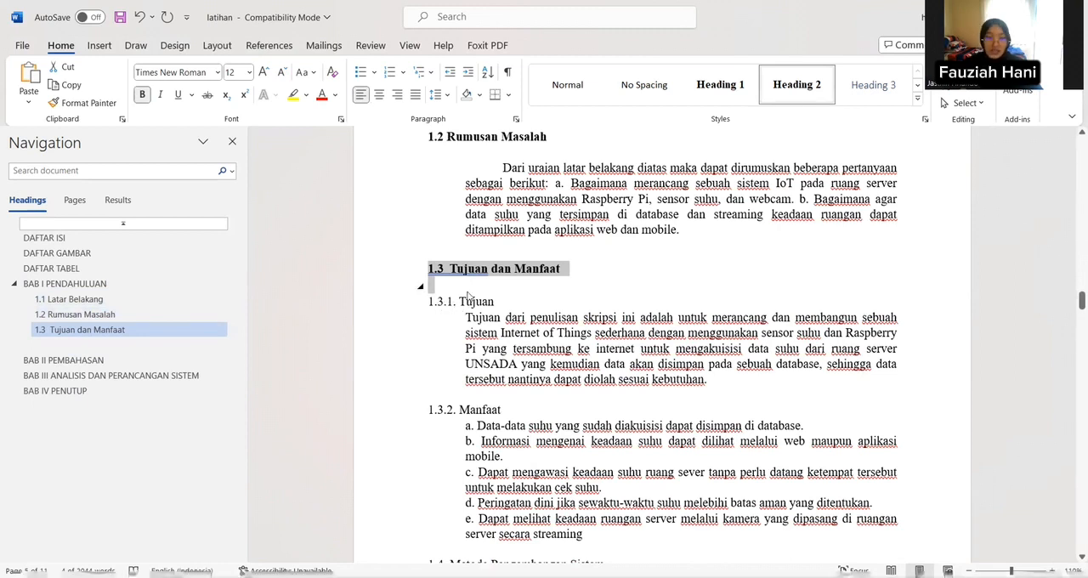
Step: Apply the Heading 3 style to the sub-subheading "1.3.1. Tujuan"
{"action": "left_click", "coordinate": [429, 306]}
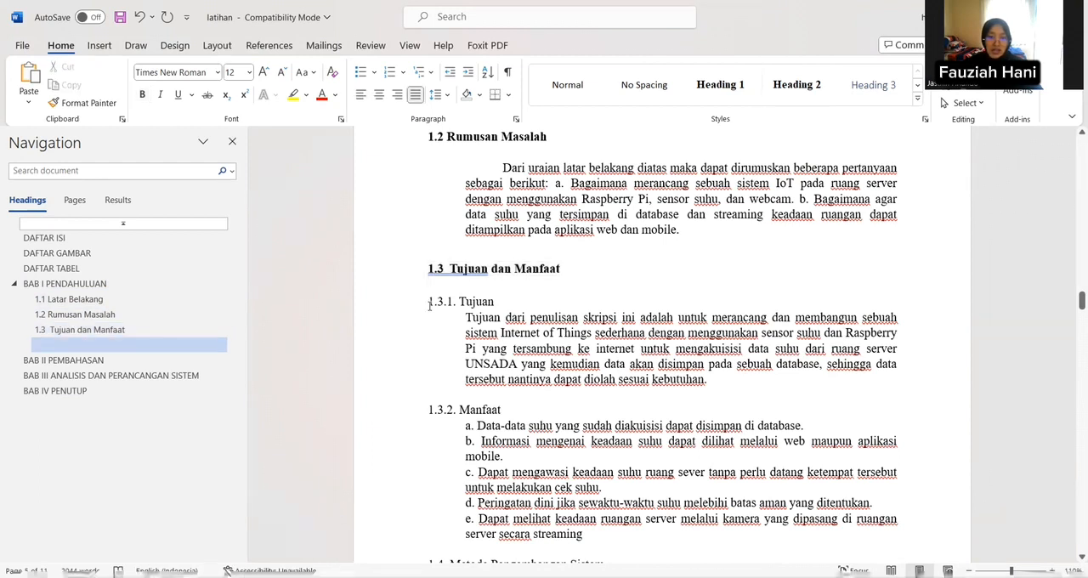
{"action": "left_click_drag", "start_coordinate": [429, 306], "coordinate": [499, 307]}
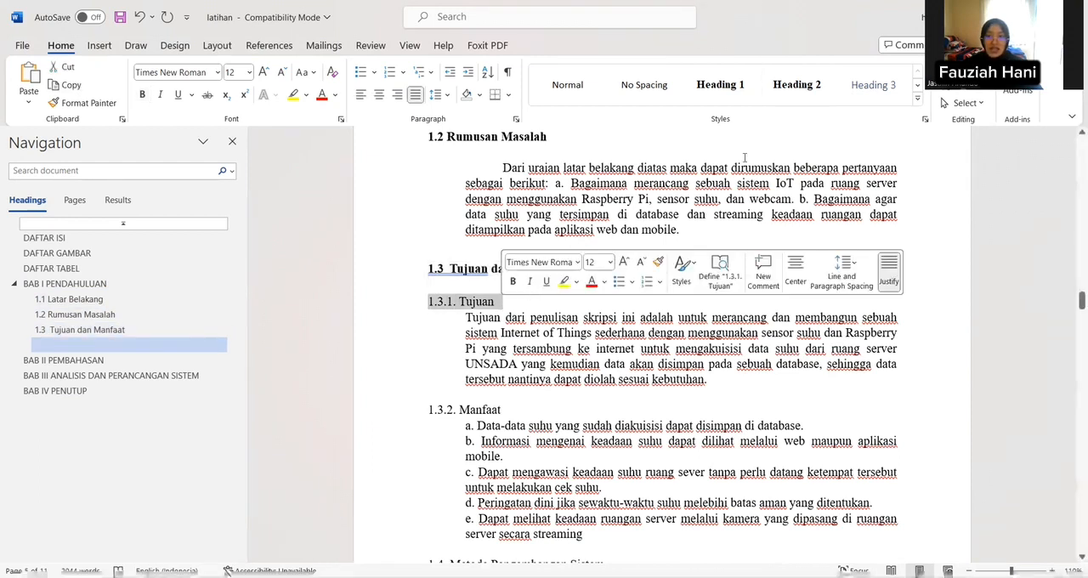
{"action": "left_click", "coordinate": [874, 86]}
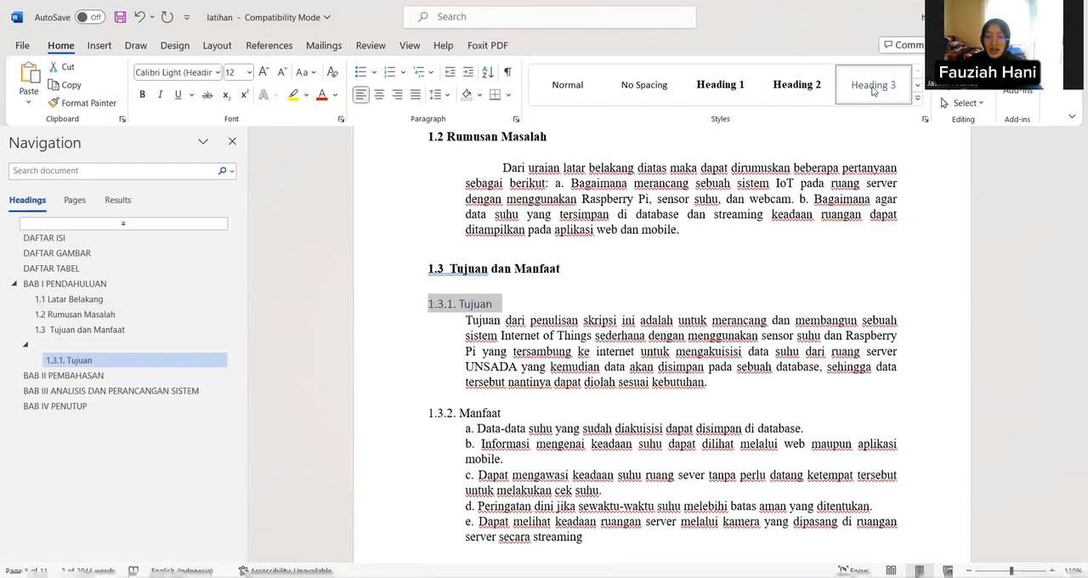
Step: Modify the Heading 3 style to Times New Roman, bold, with the Automatic font color
{"action": "right_click", "coordinate": [873, 91]}
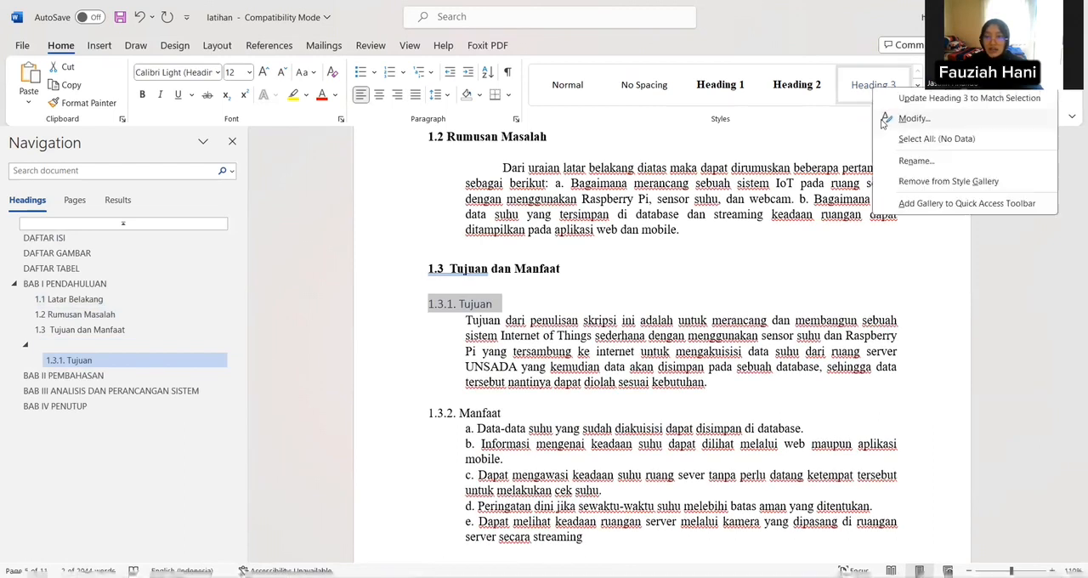
{"action": "left_click", "coordinate": [887, 120]}
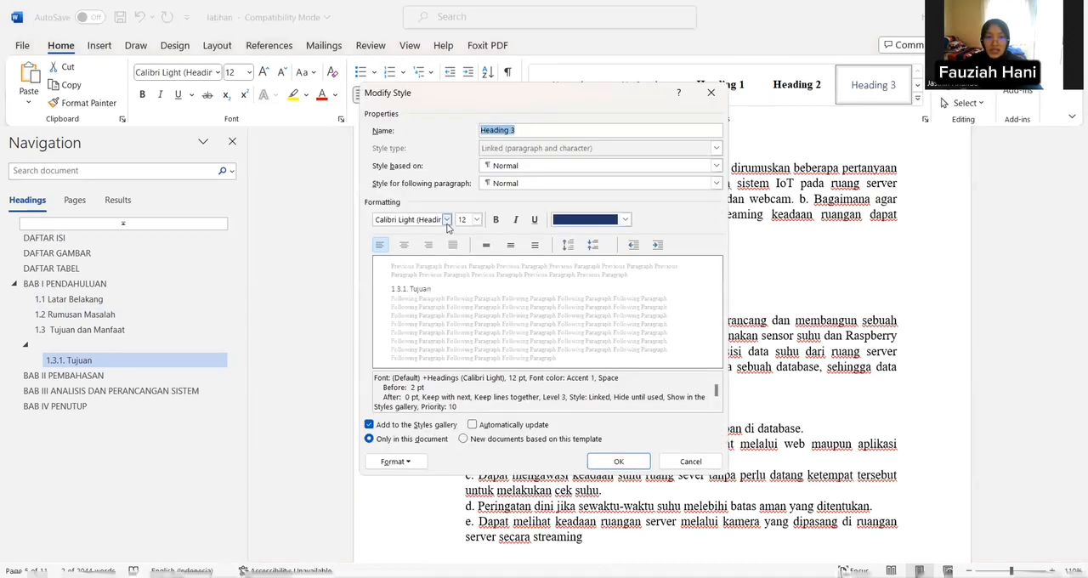
{"action": "left_click", "coordinate": [446, 219]}
{"action": "left_click", "coordinate": [454, 264]}
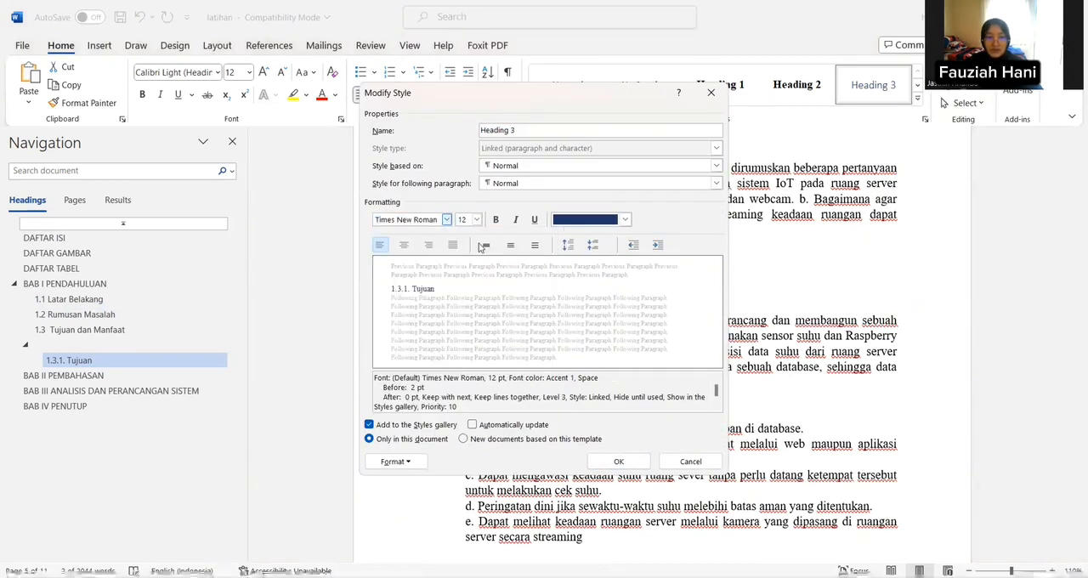
{"action": "left_click", "coordinate": [495, 219]}
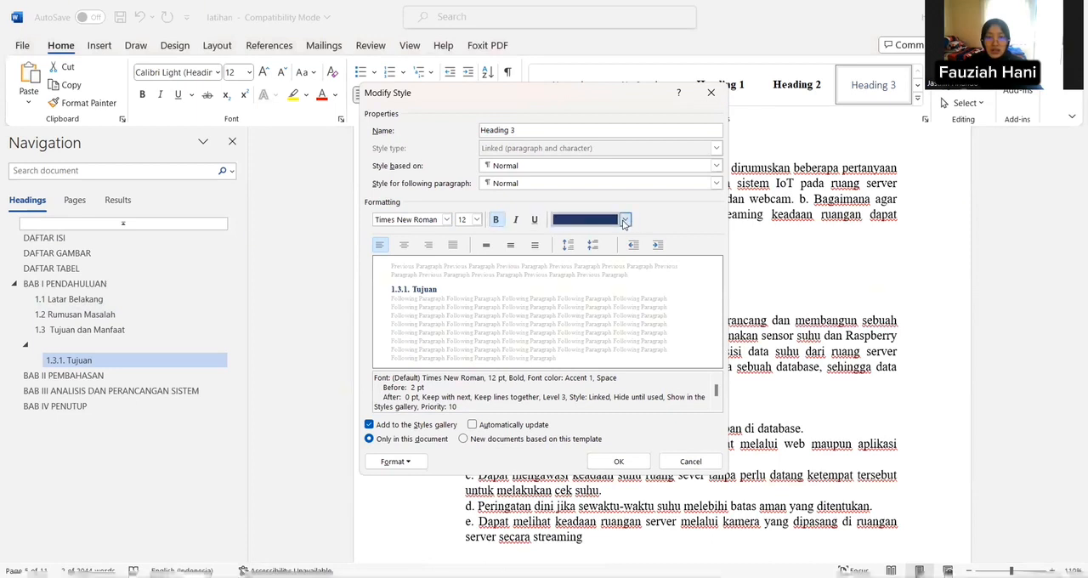
{"action": "left_click", "coordinate": [624, 220]}
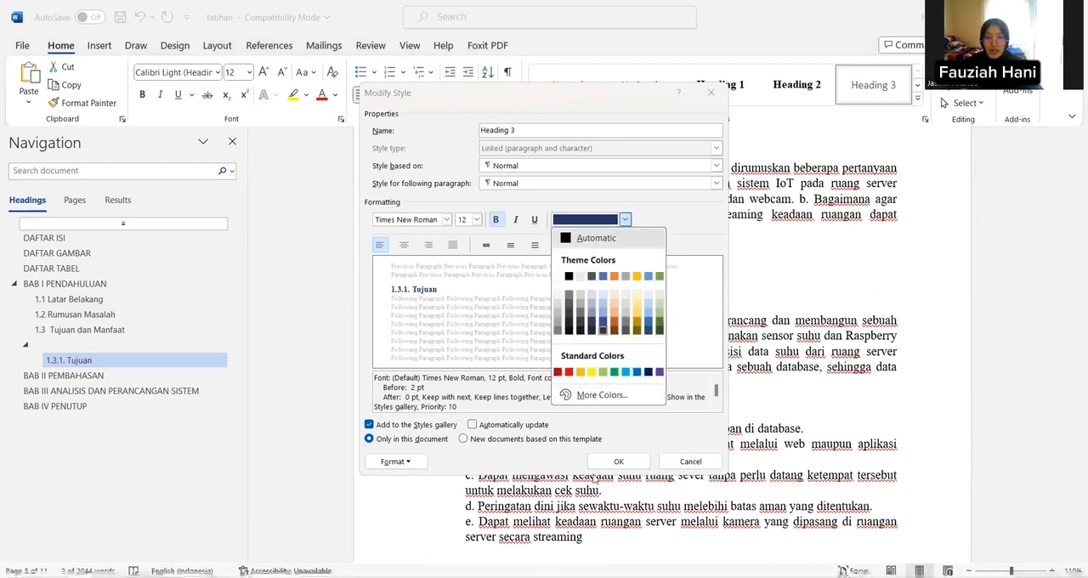
{"action": "left_click", "coordinate": [593, 239]}
{"action": "left_click", "coordinate": [619, 461]}
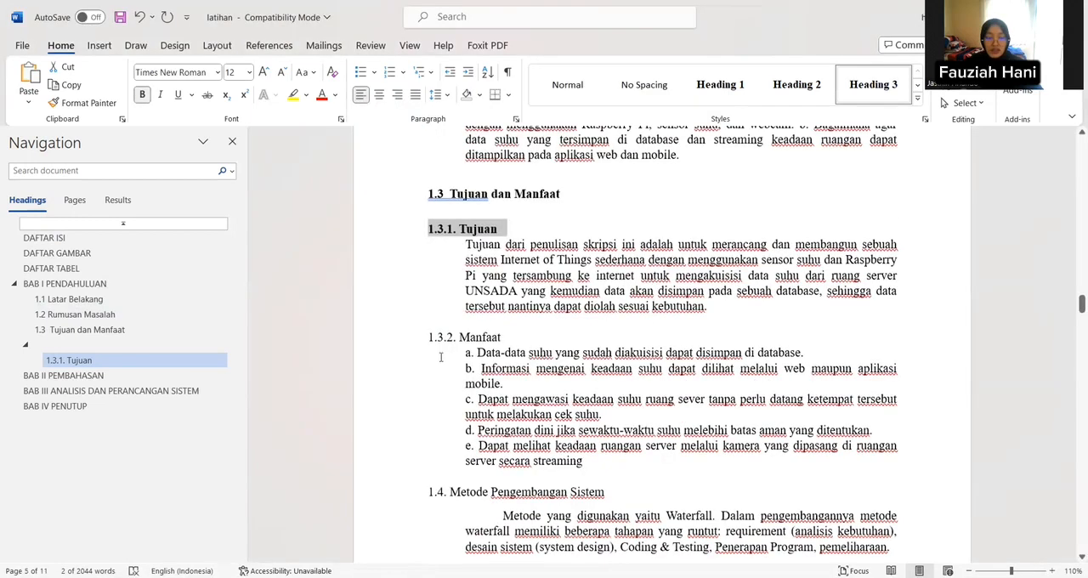
Step: Apply Heading 3 to "1.3.2. Manfaat" and Heading 2 to "1.4. Metode Pengembangan Sistem"
{"action": "left_click_drag", "start_coordinate": [428, 337], "coordinate": [508, 337]}
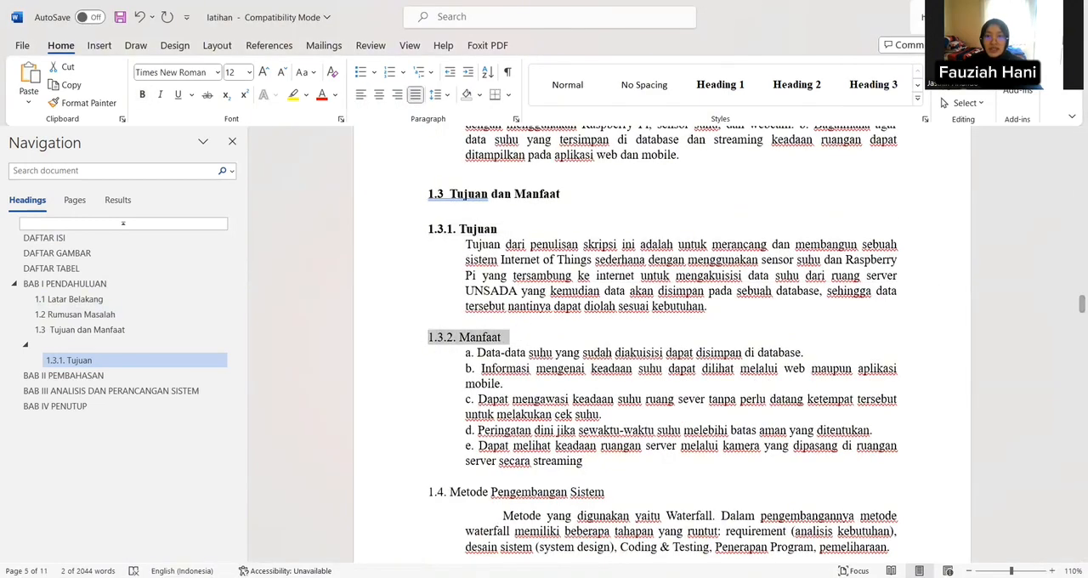
{"action": "left_click", "coordinate": [880, 85]}
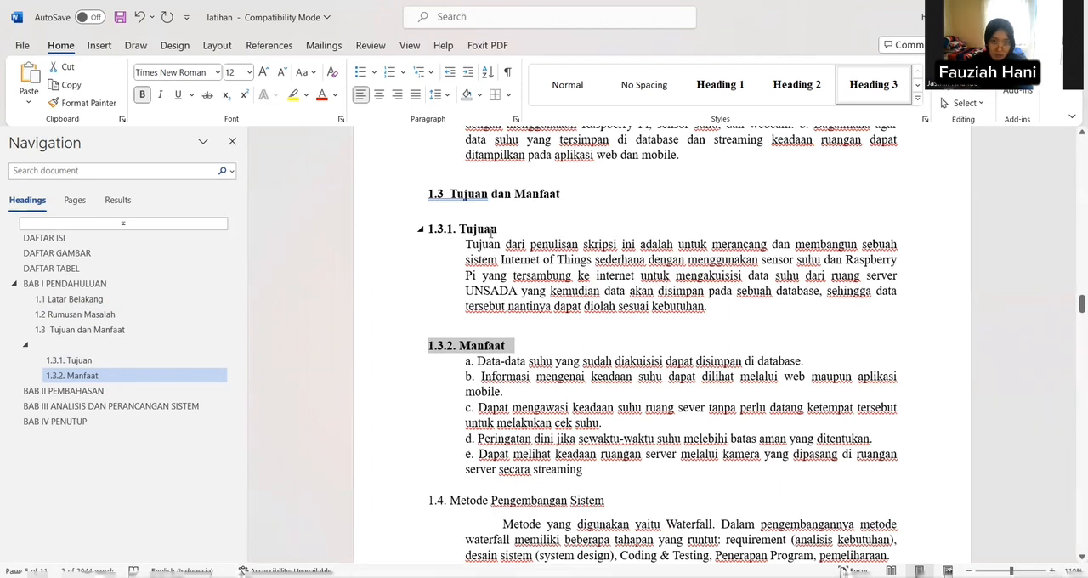
{"action": "scroll", "coordinate": [469, 244], "scroll_direction": "down", "scroll_amount": 1}
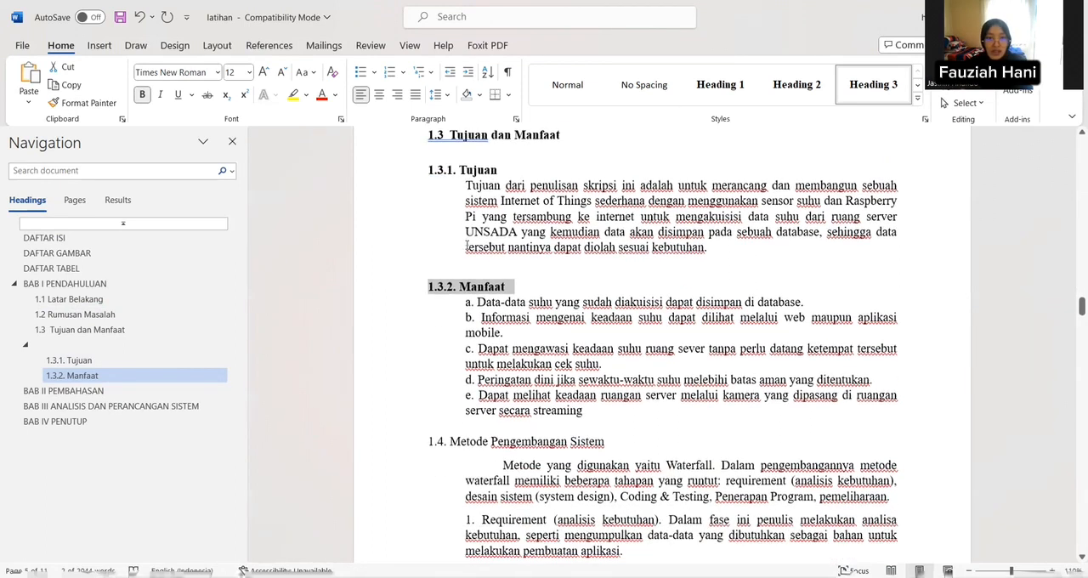
{"action": "scroll", "coordinate": [426, 364], "scroll_direction": "down", "scroll_amount": 2}
{"action": "left_click_drag", "start_coordinate": [441, 351], "coordinate": [608, 352]}
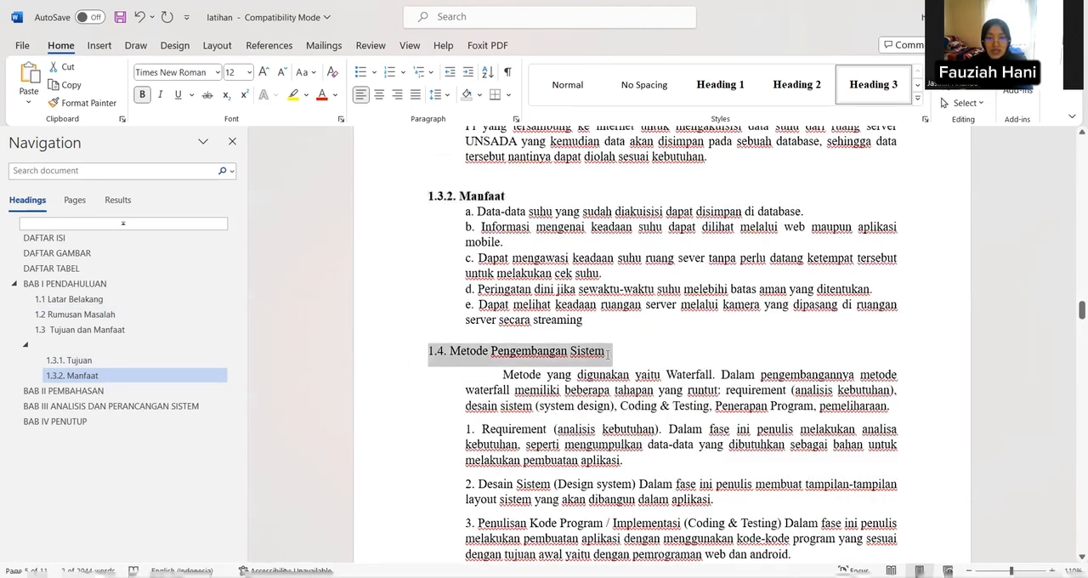
{"action": "left_click", "coordinate": [811, 83]}
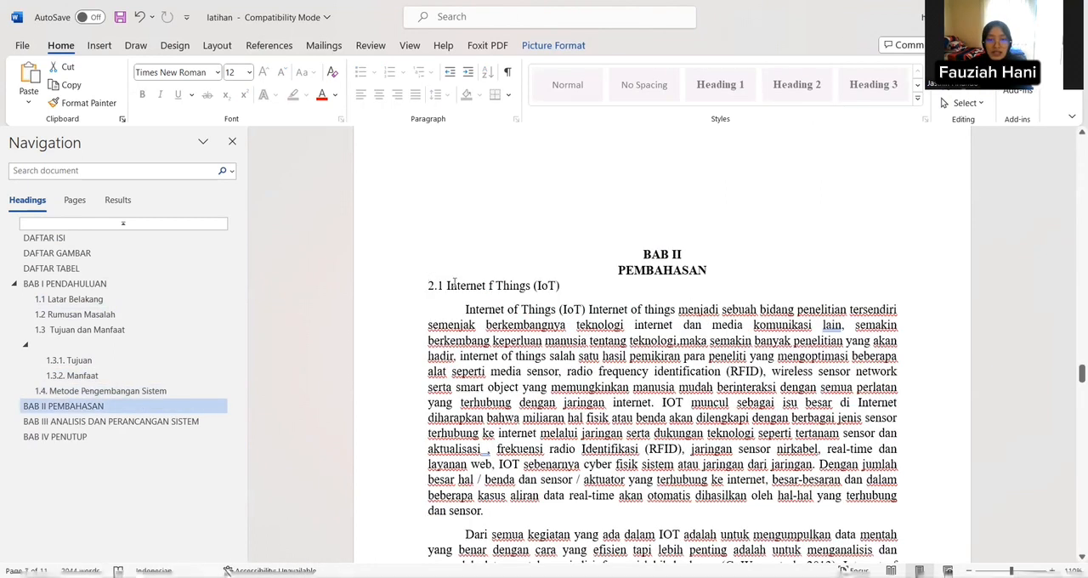
Step: Apply the Heading 2 style to only the subheading "2.1 Internet f Things (IoT)" under BAB II, leaving the chapter title centered
{"action": "left_click_drag", "start_coordinate": [429, 278], "coordinate": [529, 287]}
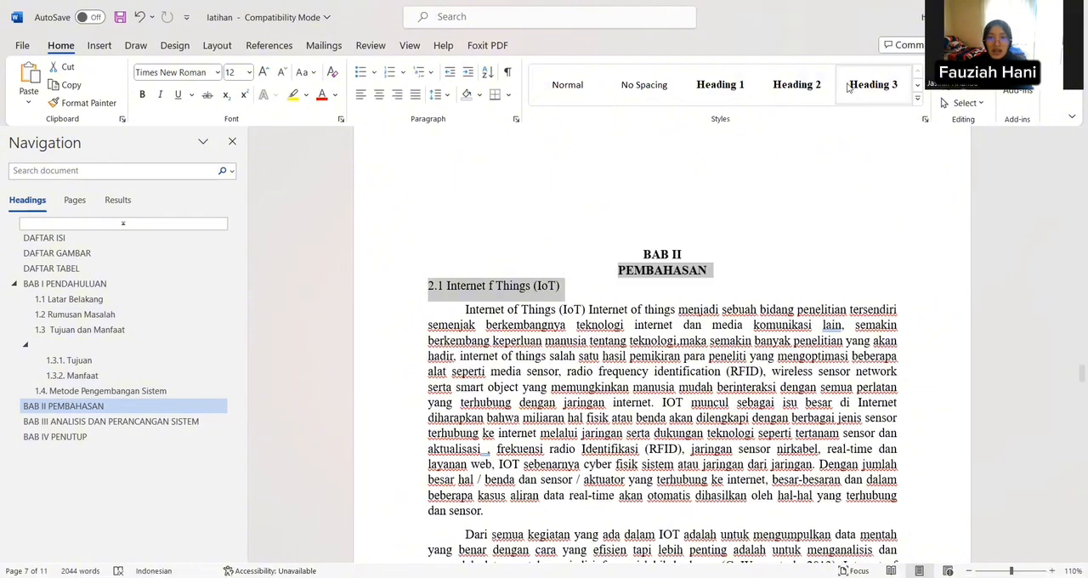
{"action": "left_click", "coordinate": [790, 99]}
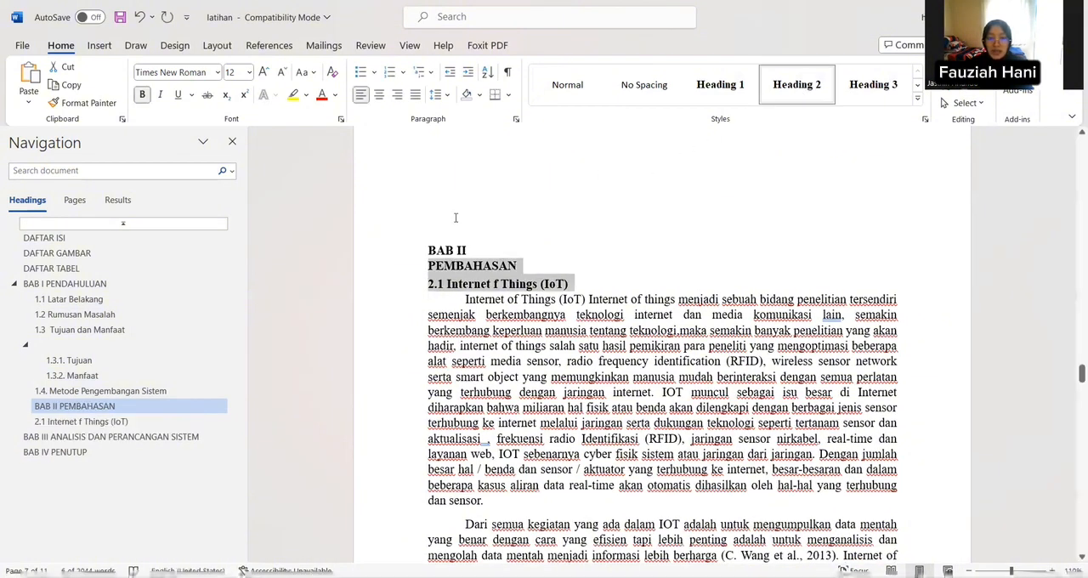
{"action": "left_click_drag", "start_coordinate": [429, 288], "coordinate": [583, 288]}
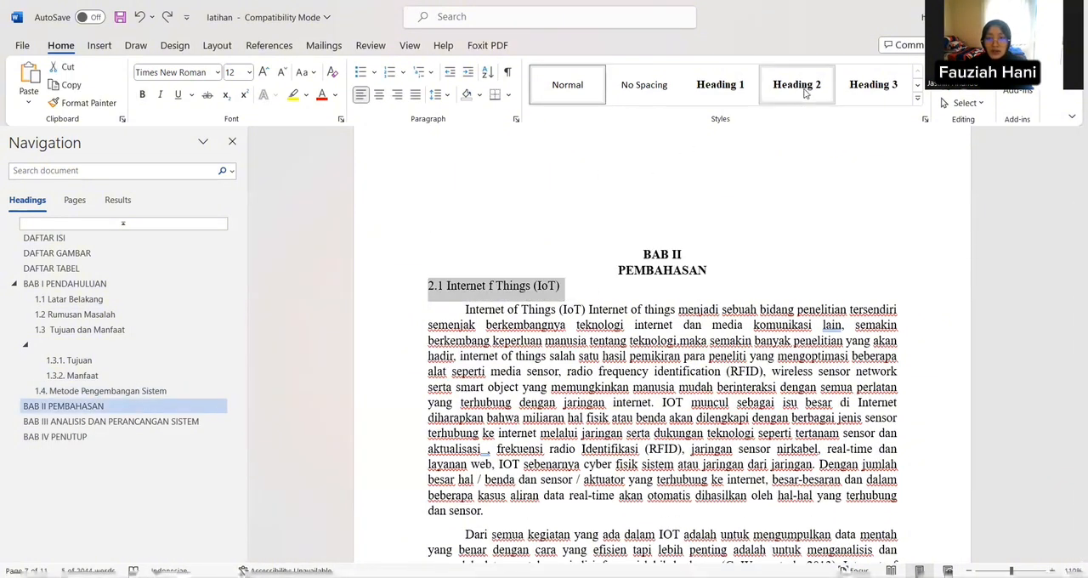
{"action": "left_click", "coordinate": [806, 94]}
Step: Apply the Heading 2 style to the subheading "2.2 Asitektur Internet of Things"
{"action": "scroll", "coordinate": [386, 324], "scroll_direction": "down", "scroll_amount": 5}
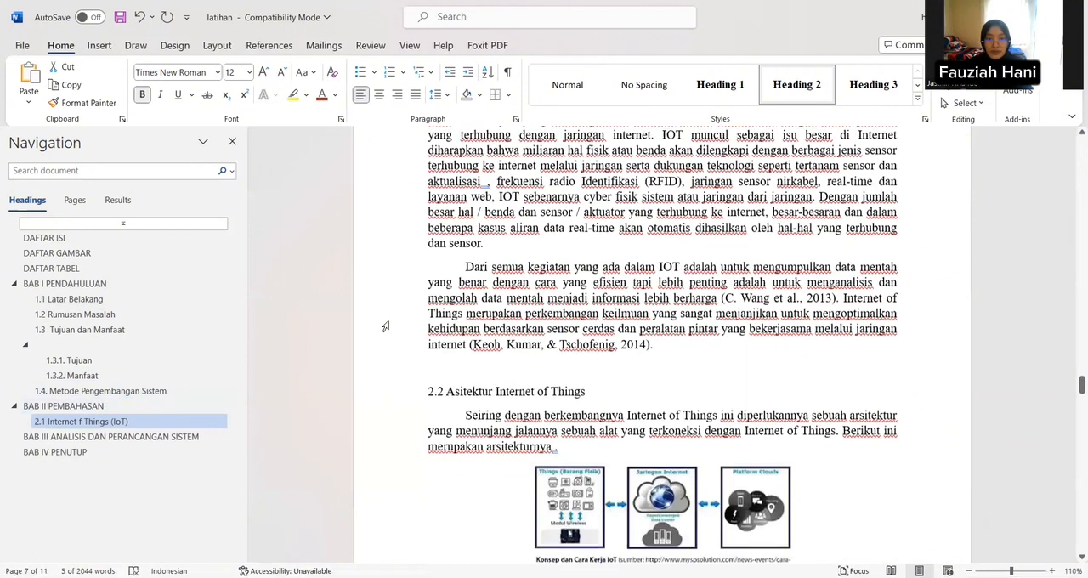
{"action": "scroll", "coordinate": [385, 326], "scroll_direction": "down", "scroll_amount": 1}
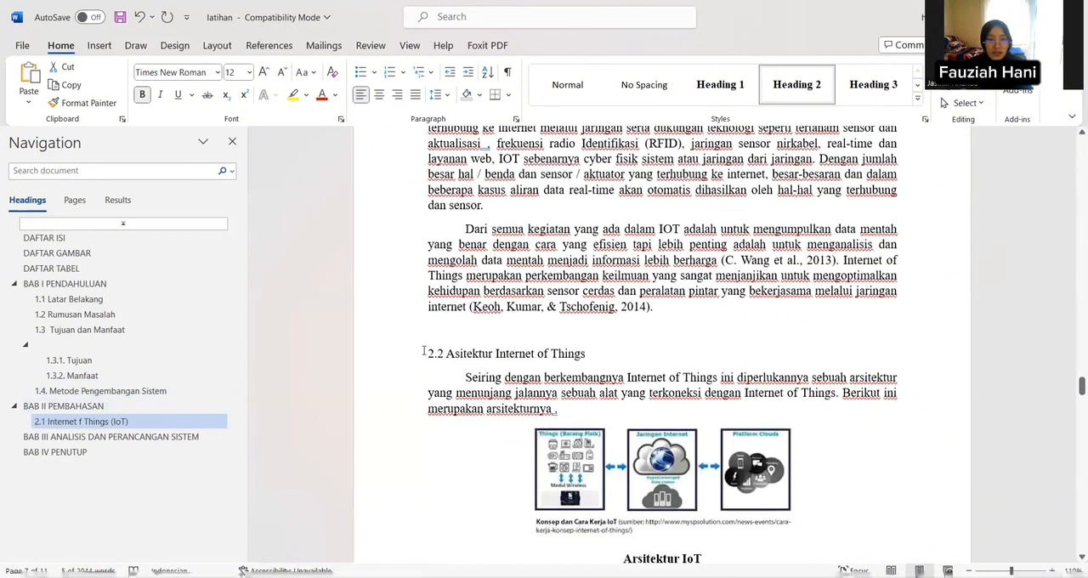
{"action": "left_click_drag", "start_coordinate": [423, 351], "coordinate": [595, 354]}
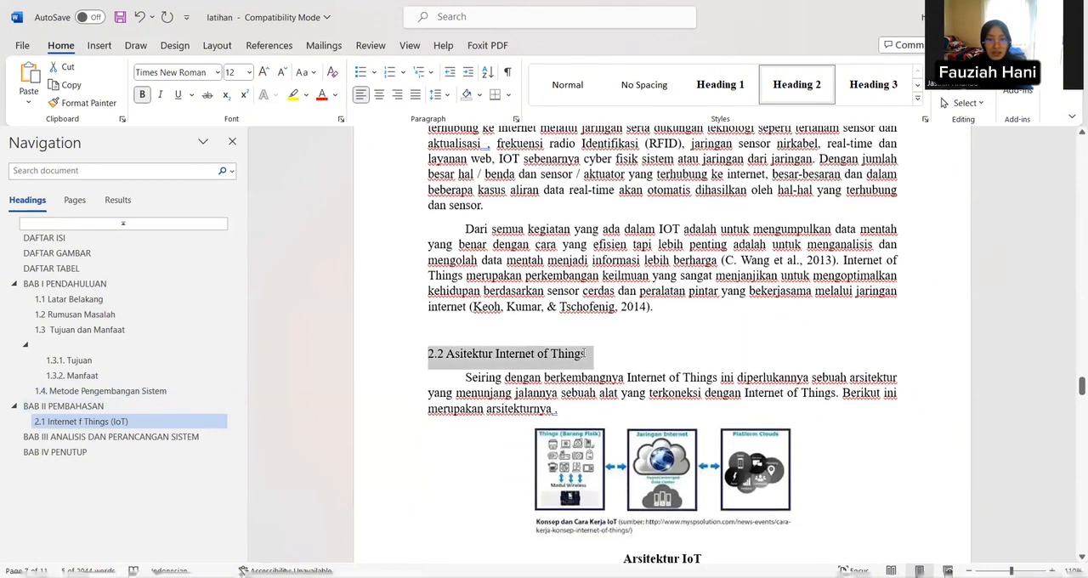
{"action": "left_click", "coordinate": [796, 85]}
Step: Apply the Heading 3 style to the sub-subheadings "2.2.1 Thing" and "2.2.2 Cloud Computing"
{"action": "scroll", "coordinate": [618, 381], "scroll_direction": "down", "scroll_amount": 3}
{"action": "scroll", "coordinate": [619, 381], "scroll_direction": "down", "scroll_amount": 3}
{"action": "left_click_drag", "start_coordinate": [465, 384], "coordinate": [536, 387]}
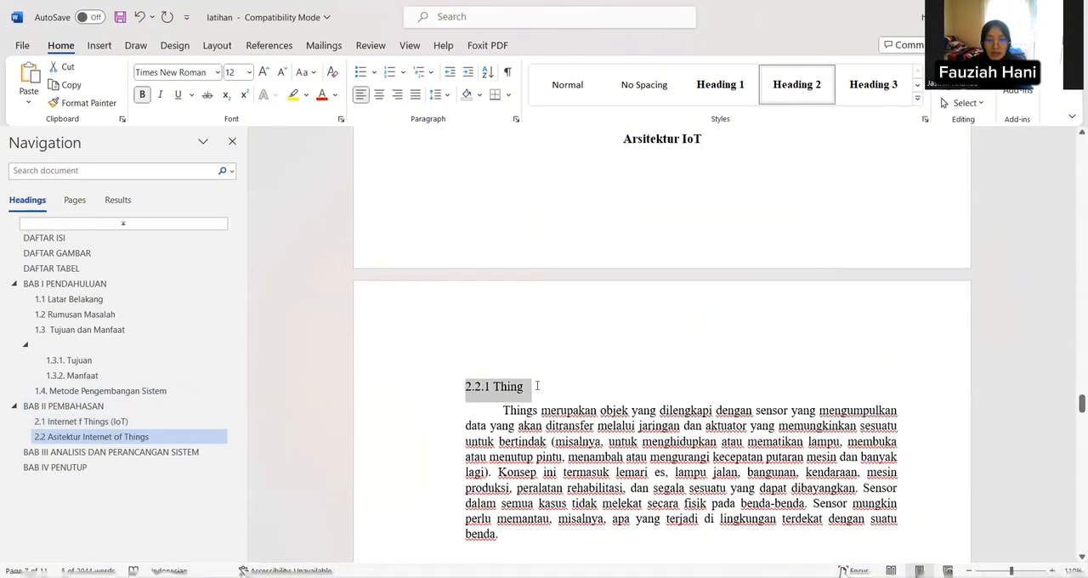
{"action": "left_click", "coordinate": [873, 85]}
{"action": "scroll", "coordinate": [469, 395], "scroll_direction": "down", "scroll_amount": 3}
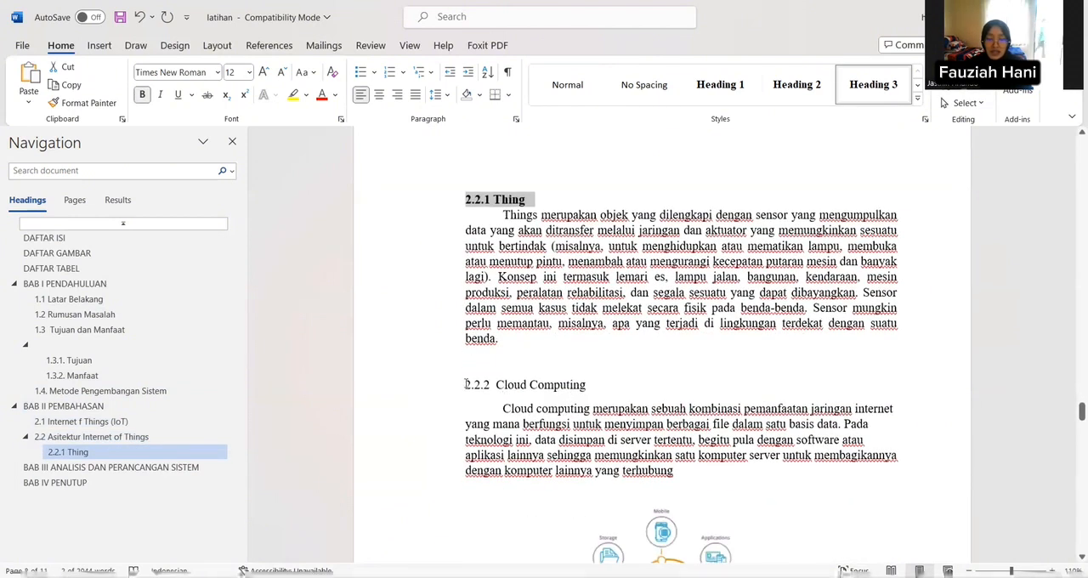
{"action": "left_click_drag", "start_coordinate": [465, 384], "coordinate": [587, 387]}
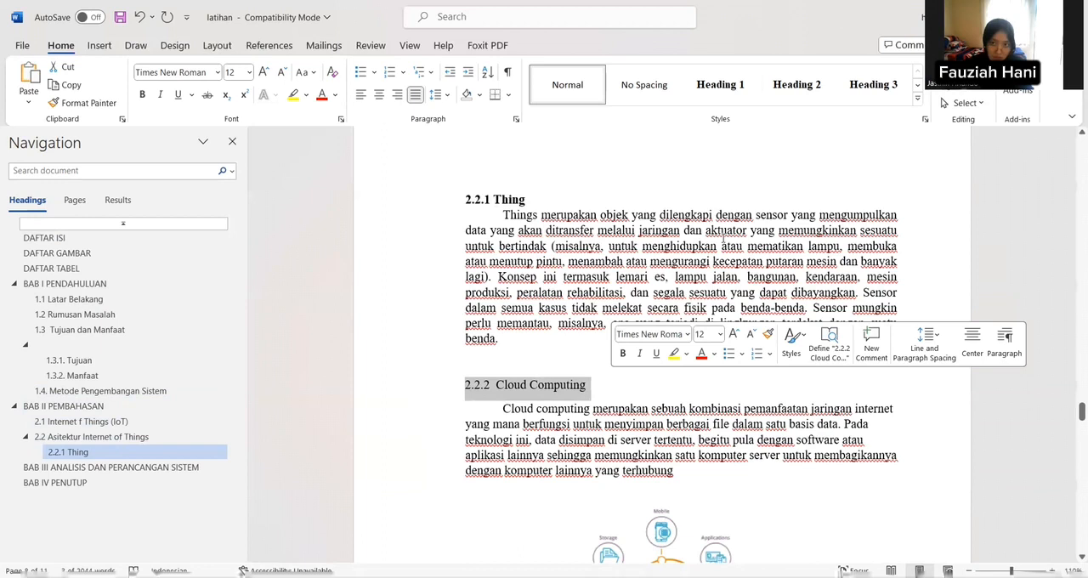
{"action": "left_click", "coordinate": [873, 85]}
Step: Apply the Heading 2 style to the subheading "3.1 Analisis Sistem" under BAB III
{"action": "scroll", "coordinate": [479, 413], "scroll_direction": "down", "scroll_amount": 15}
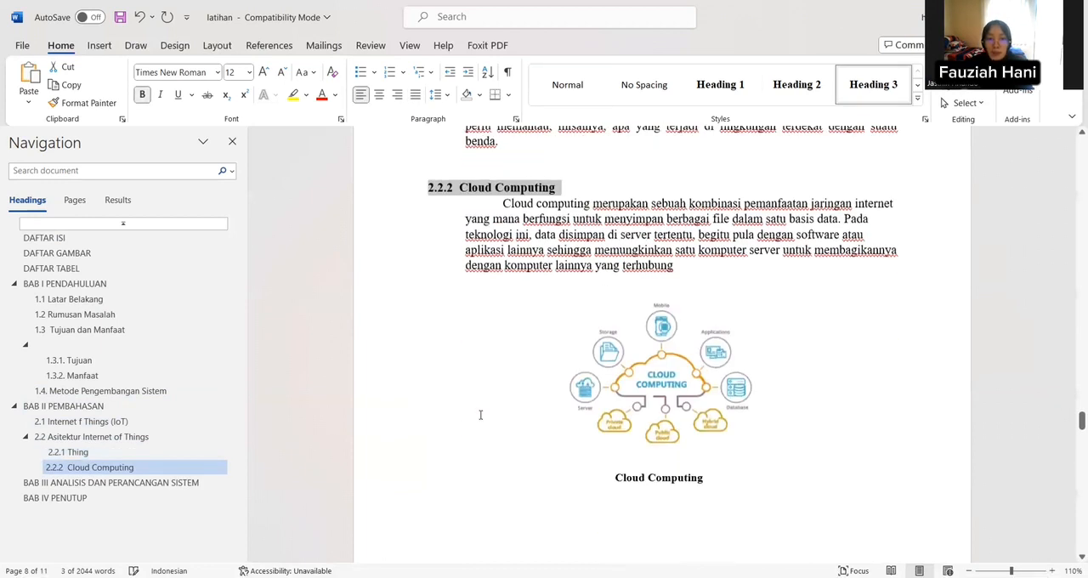
{"action": "scroll", "coordinate": [374, 272], "scroll_direction": "up", "scroll_amount": 1}
{"action": "left_click_drag", "start_coordinate": [427, 268], "coordinate": [552, 278]}
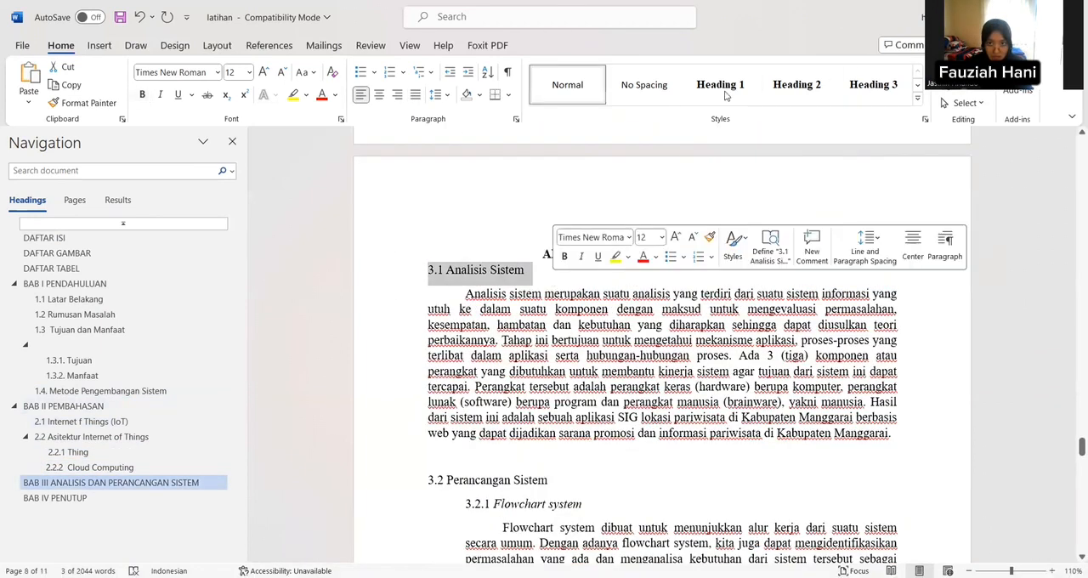
{"action": "left_click", "coordinate": [792, 103]}
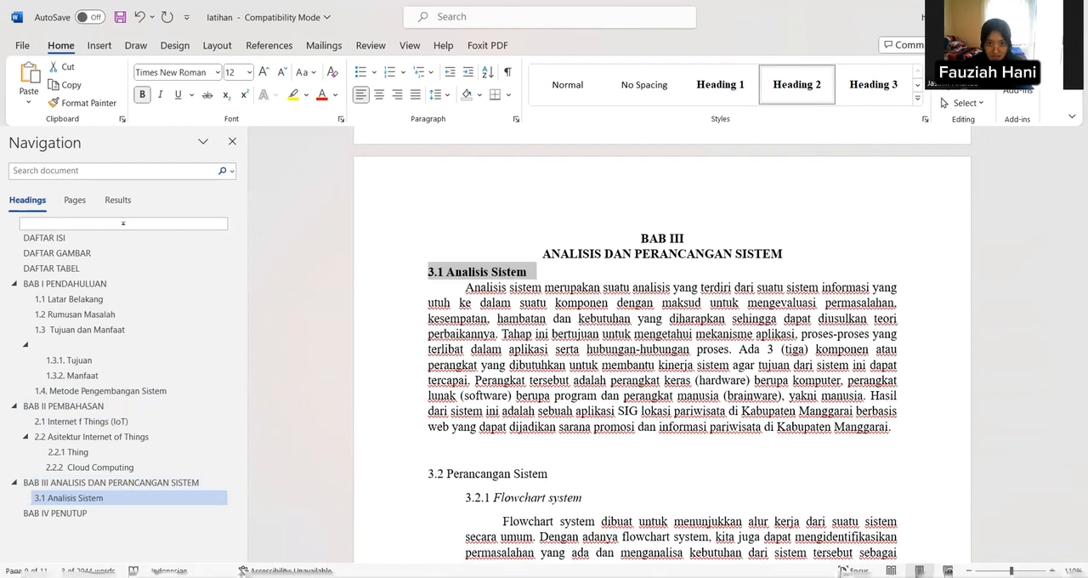
Step: Apply the Heading 2 style to the subheading "3.2 Perancangan Sistem" under BAB III
{"action": "scroll", "coordinate": [453, 446], "scroll_direction": "down", "scroll_amount": 2}
{"action": "left_click_drag", "start_coordinate": [423, 387], "coordinate": [567, 391]}
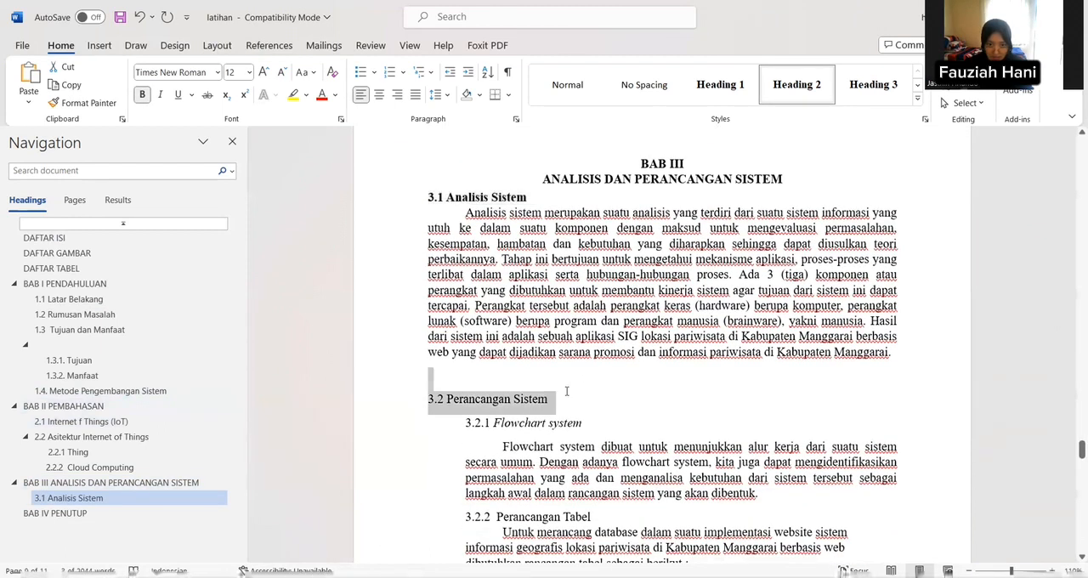
{"action": "left_click", "coordinate": [796, 85]}
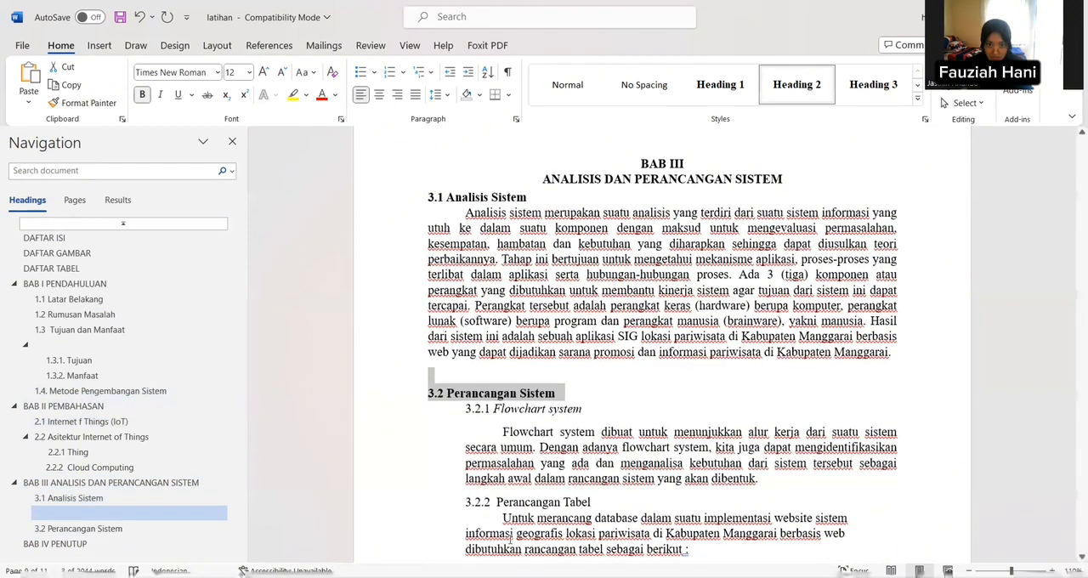
Step: Apply the Heading 3 style to the sub-subheadings "3.2.1 Flowchart system" and "3.2.2 Perancangan Tabel"
{"action": "left_click_drag", "start_coordinate": [467, 410], "coordinate": [583, 410]}
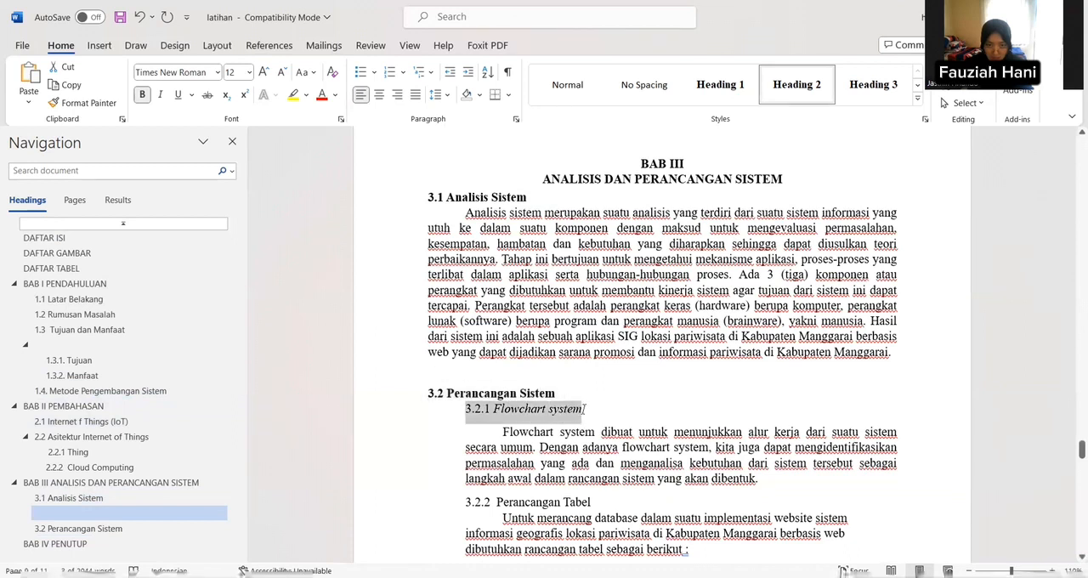
{"action": "left_click", "coordinate": [890, 95]}
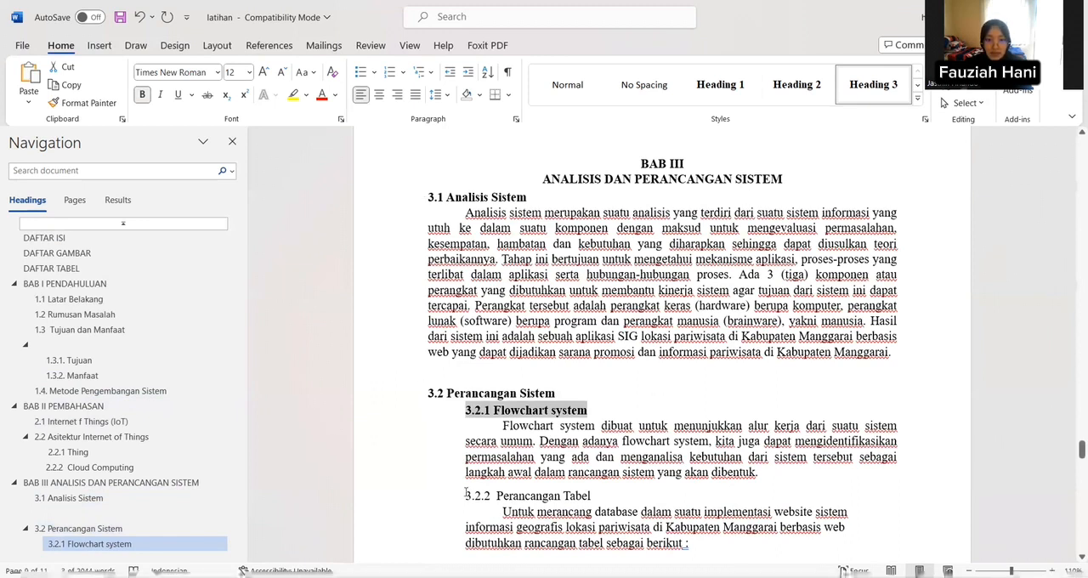
{"action": "triple_click", "coordinate": [549, 496]}
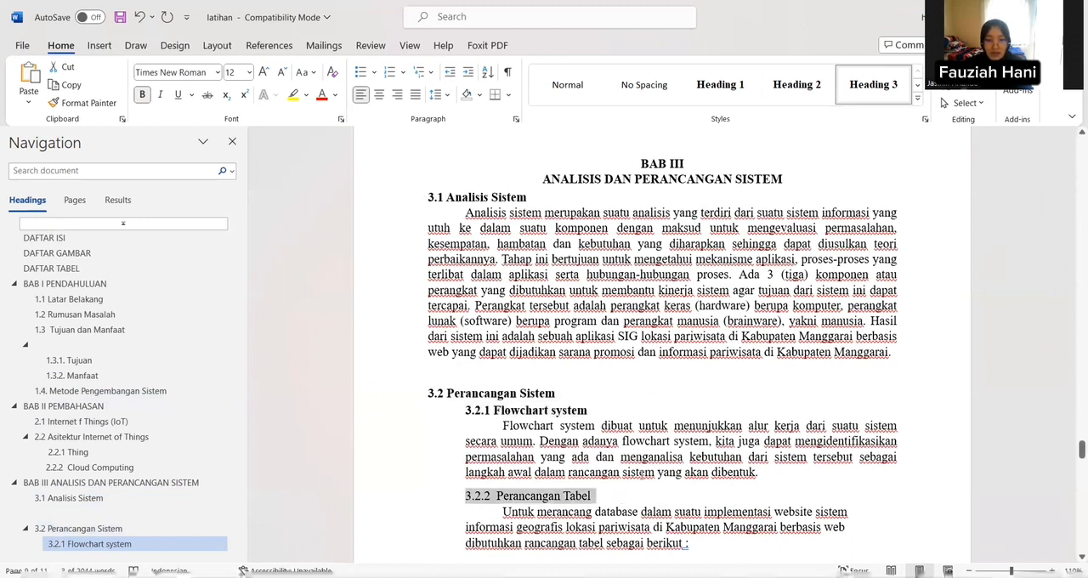
{"action": "left_click", "coordinate": [879, 89]}
Step: Apply the Heading 3 style to the sub-subheading "3.2.3 Perancangan Antarmuka (Interface)" below the field table
{"action": "scroll", "coordinate": [663, 340], "scroll_direction": "down", "scroll_amount": 5}
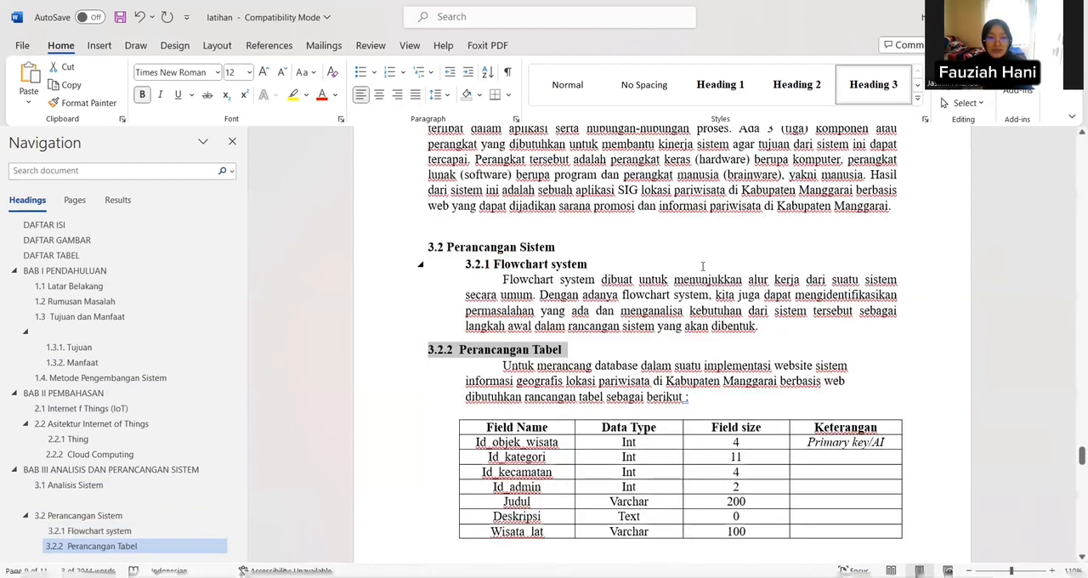
{"action": "scroll", "coordinate": [663, 340], "scroll_direction": "down", "scroll_amount": 5}
{"action": "scroll", "coordinate": [663, 341], "scroll_direction": "up", "scroll_amount": 5}
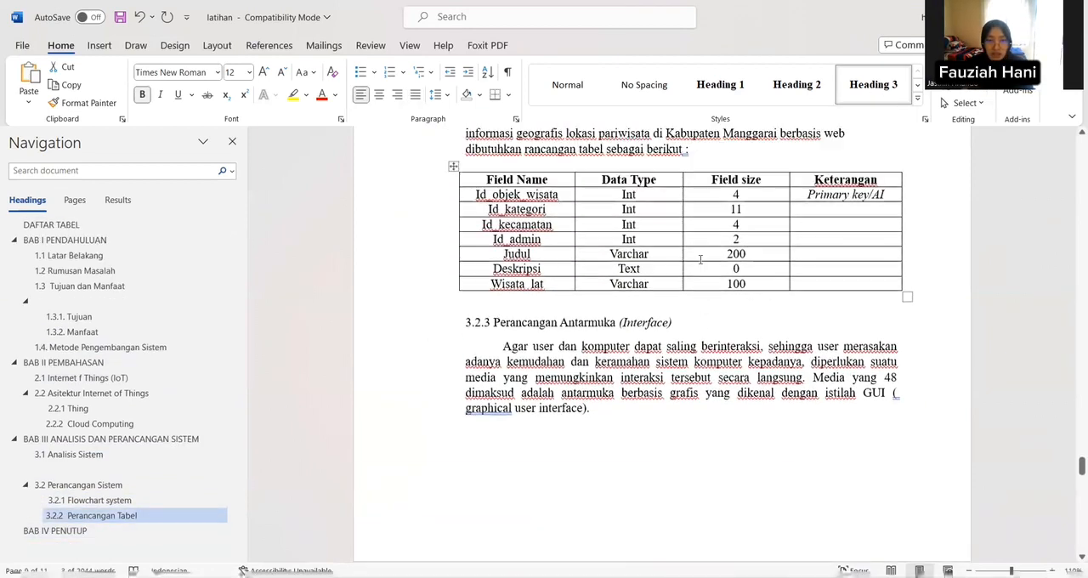
{"action": "scroll", "coordinate": [536, 311], "scroll_direction": "down", "scroll_amount": 1}
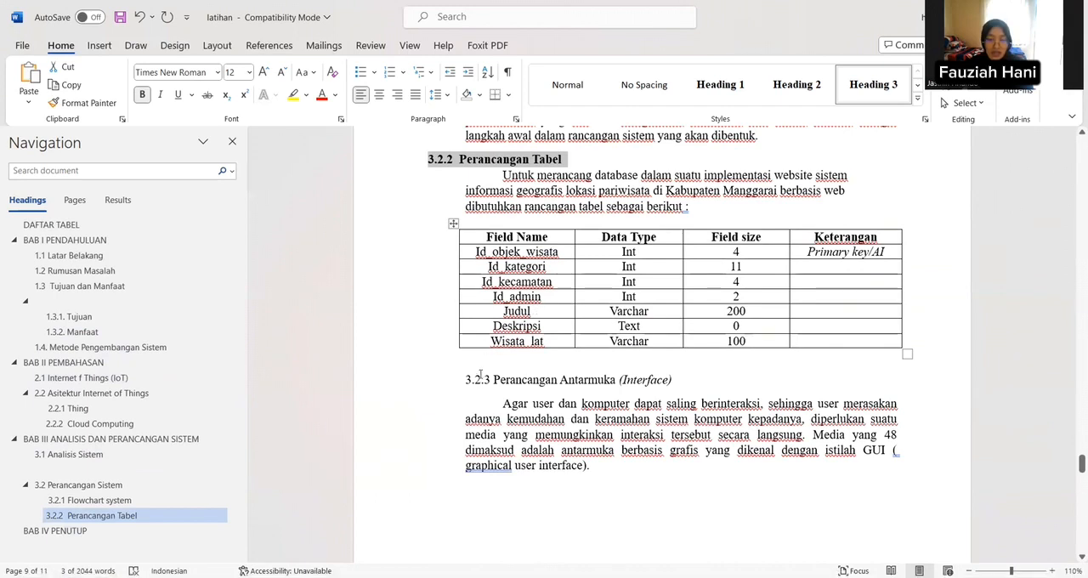
{"action": "left_click_drag", "start_coordinate": [465, 379], "coordinate": [687, 375]}
{"action": "left_click", "coordinate": [873, 84]}
Step: Apply the Heading 2 style to the subheading "Kesimpulan" under BAB IV and number it 4.1
{"action": "scroll", "coordinate": [451, 340], "scroll_direction": "down", "scroll_amount": 10}
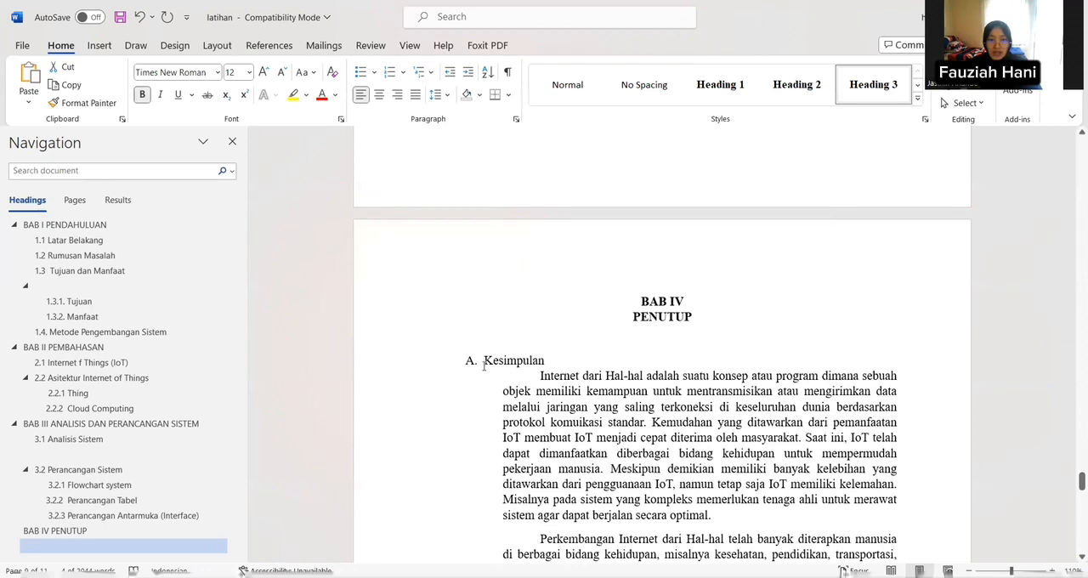
{"action": "left_click_drag", "start_coordinate": [463, 361], "coordinate": [581, 364]}
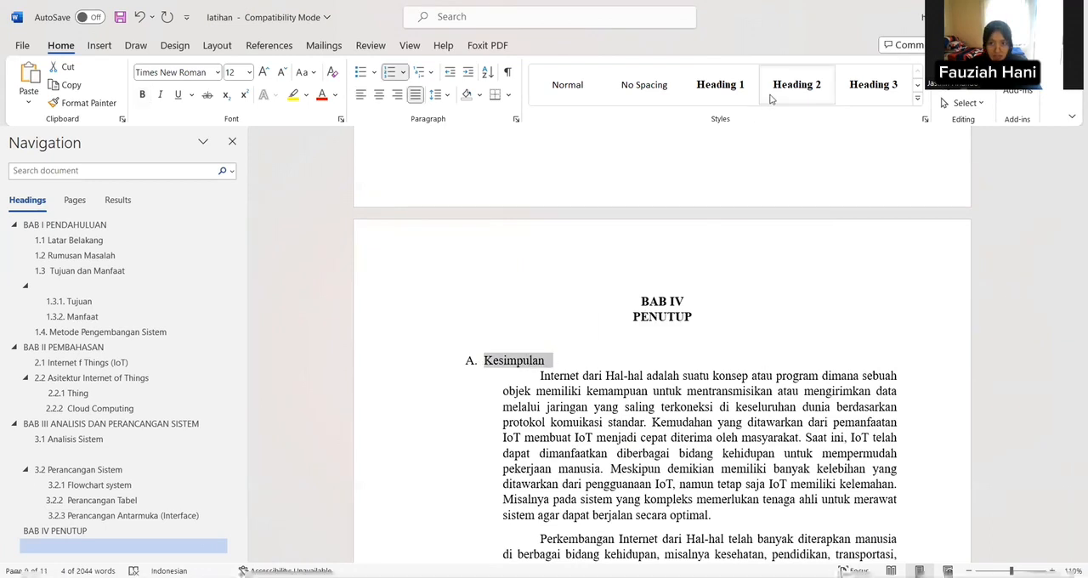
{"action": "key", "text": "ctrl+alt+2"}
{"action": "left_click", "coordinate": [421, 363]}
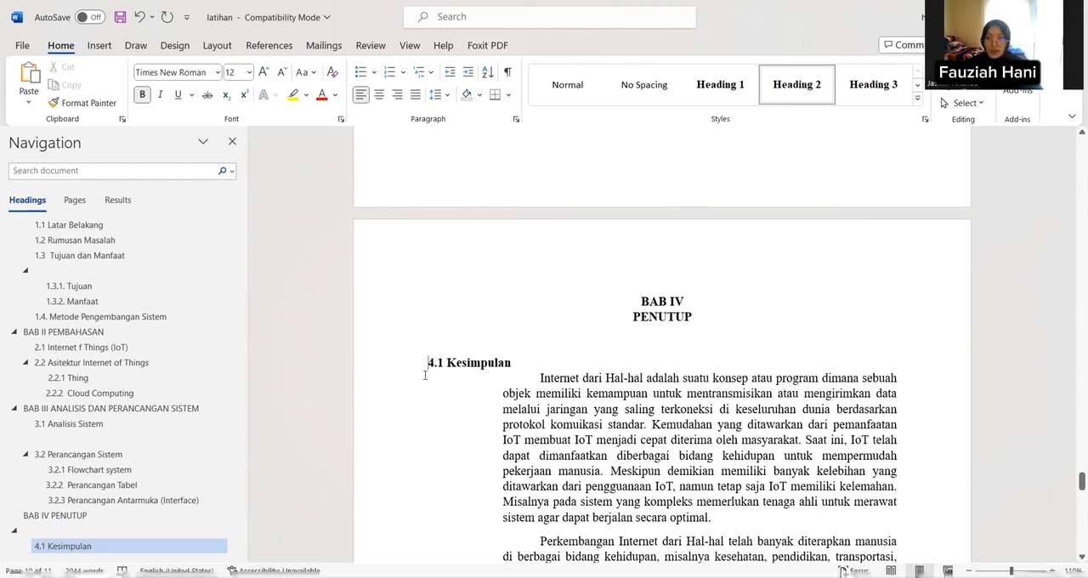
Step: Apply the Heading 1 style to the title "DAFTAR PUSTAKA" on the last page and center it
{"action": "scroll", "coordinate": [426, 372], "scroll_direction": "down", "scroll_amount": 8}
{"action": "scroll", "coordinate": [429, 369], "scroll_direction": "down", "scroll_amount": 7}
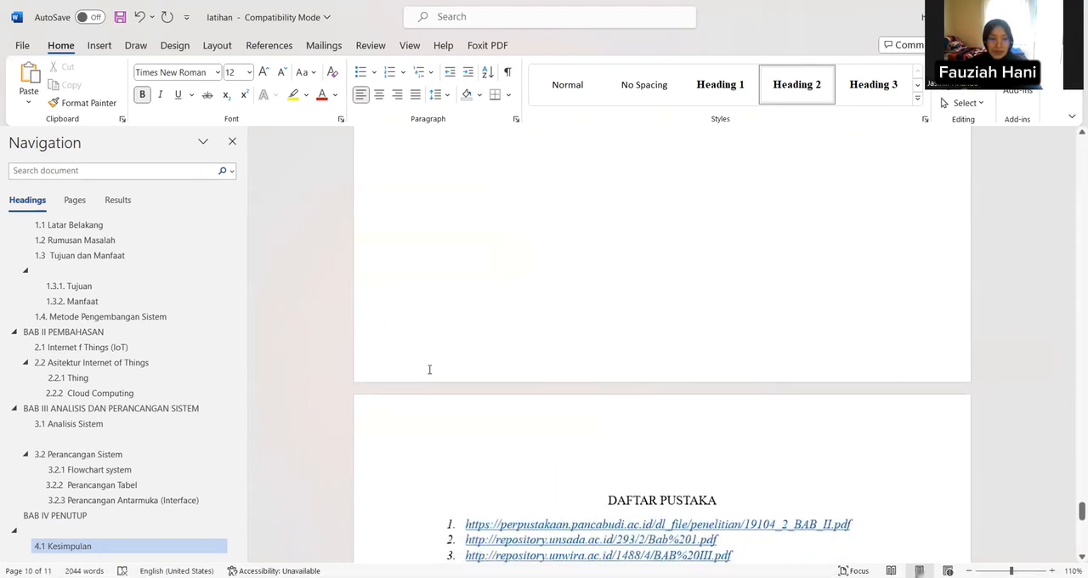
{"action": "scroll", "coordinate": [429, 369], "scroll_direction": "up", "scroll_amount": 2}
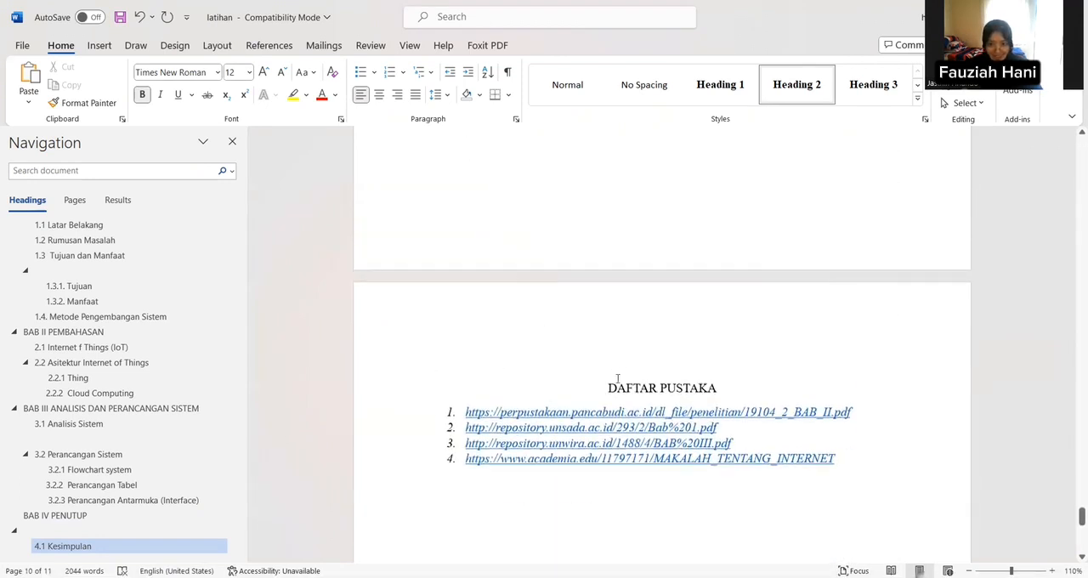
{"action": "left_click_drag", "start_coordinate": [610, 387], "coordinate": [719, 389]}
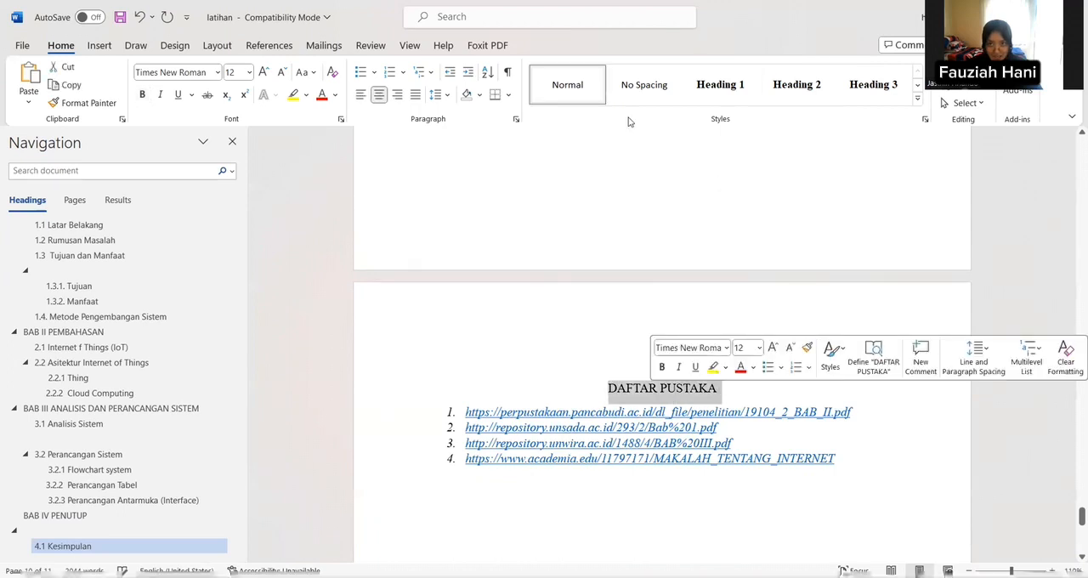
{"action": "left_click", "coordinate": [712, 83]}
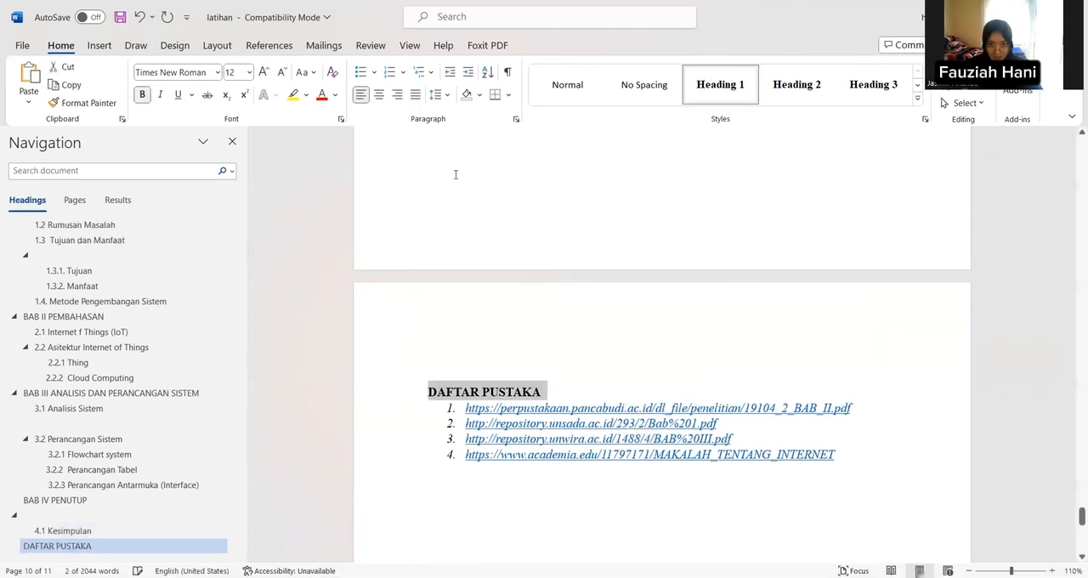
{"action": "left_click", "coordinate": [380, 96]}
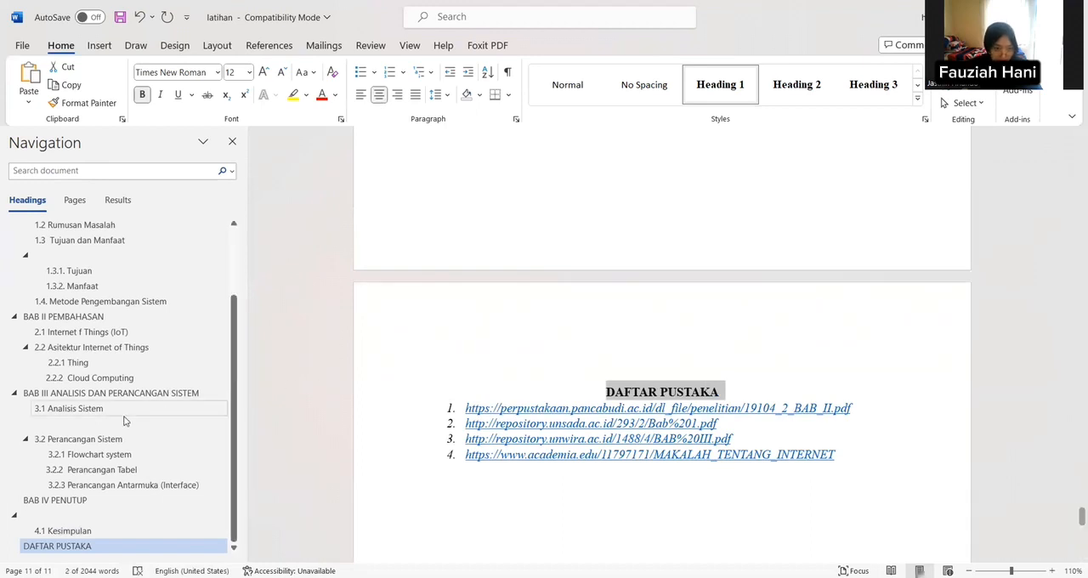
Step: Delete the empty heading line between "1.3 Tujuan dan Manfaat" and "1.3.1. Tujuan"
{"action": "scroll", "coordinate": [237, 367], "scroll_direction": "up", "scroll_amount": 3}
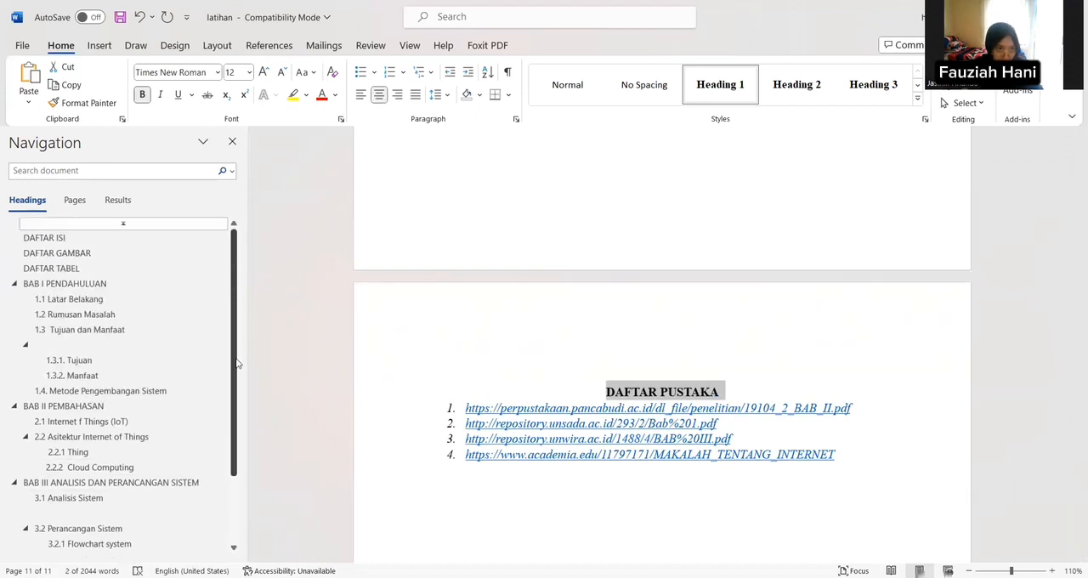
{"action": "scroll", "coordinate": [237, 361], "scroll_direction": "down", "scroll_amount": 1}
{"action": "left_click", "coordinate": [127, 305]}
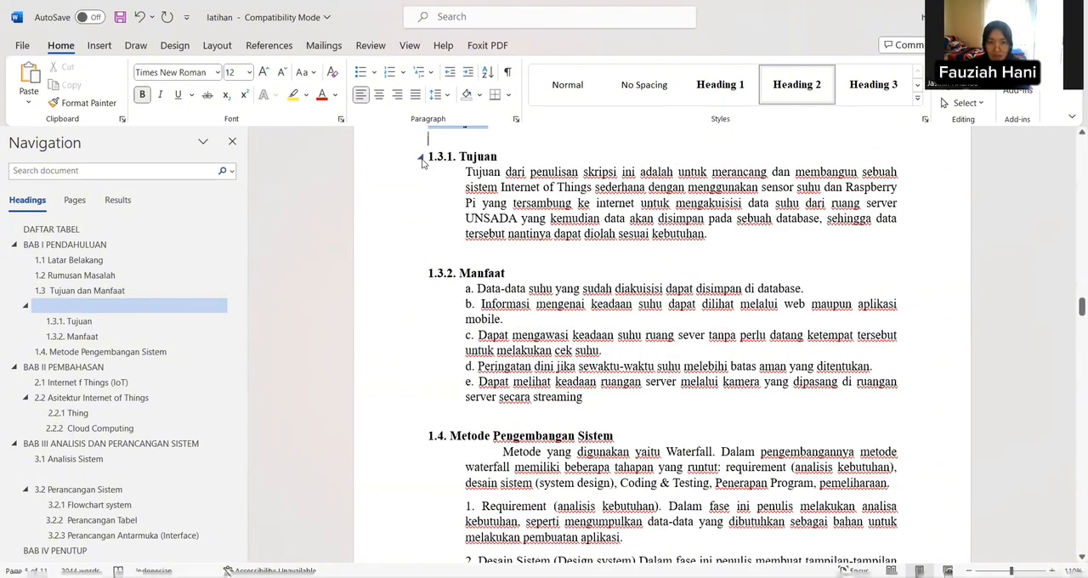
{"action": "key", "text": "BackSpace"}
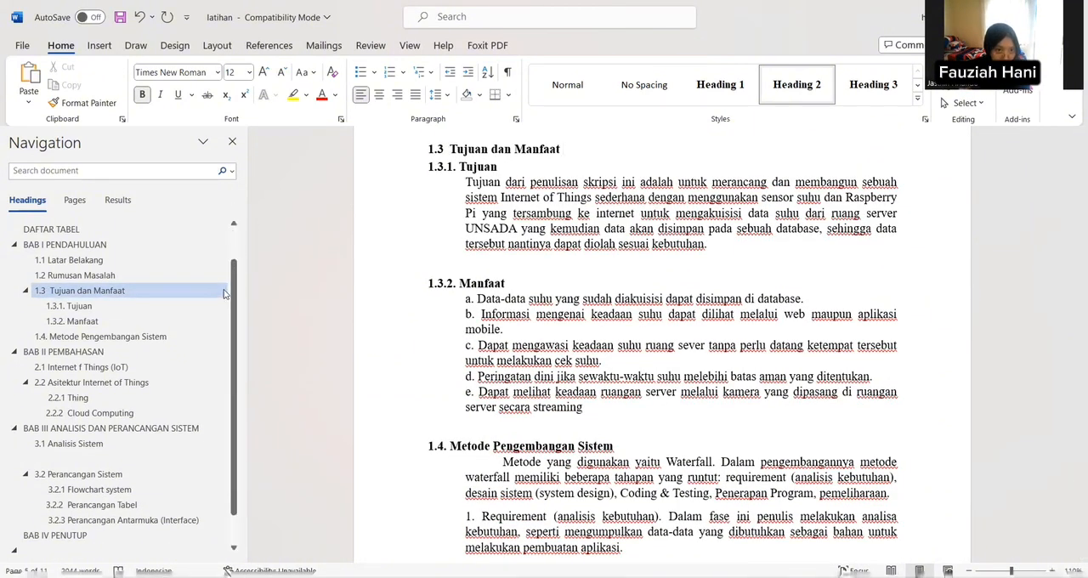
Step: Indent the sub-subheading "3.2.2 Perancangan Tabel" so it lines up with 3.2.1 and 3.2.3
{"action": "scroll", "coordinate": [236, 301], "scroll_direction": "up", "scroll_amount": 1}
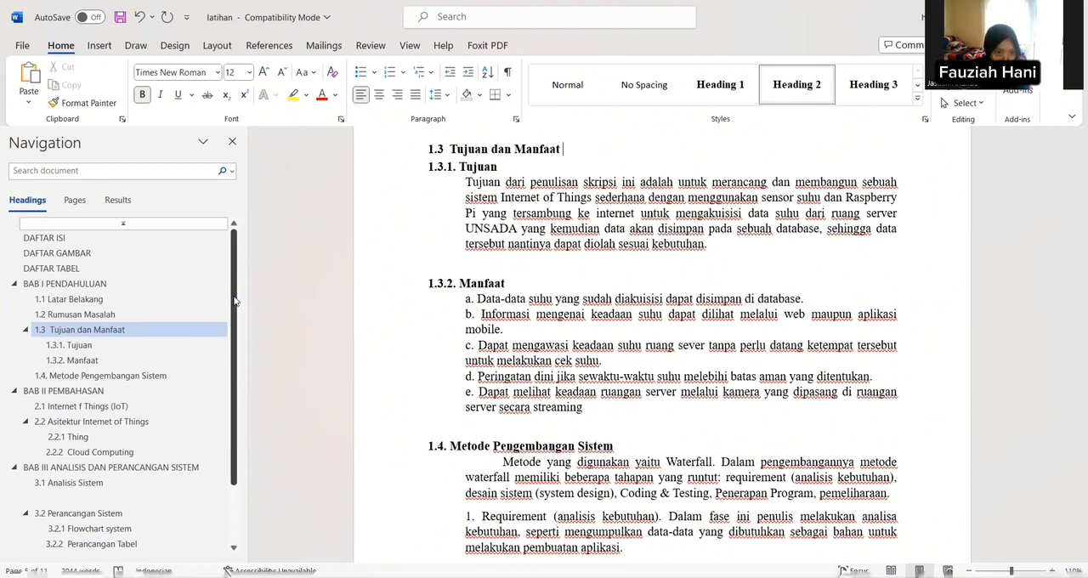
{"action": "scroll", "coordinate": [236, 300], "scroll_direction": "down", "scroll_amount": 2}
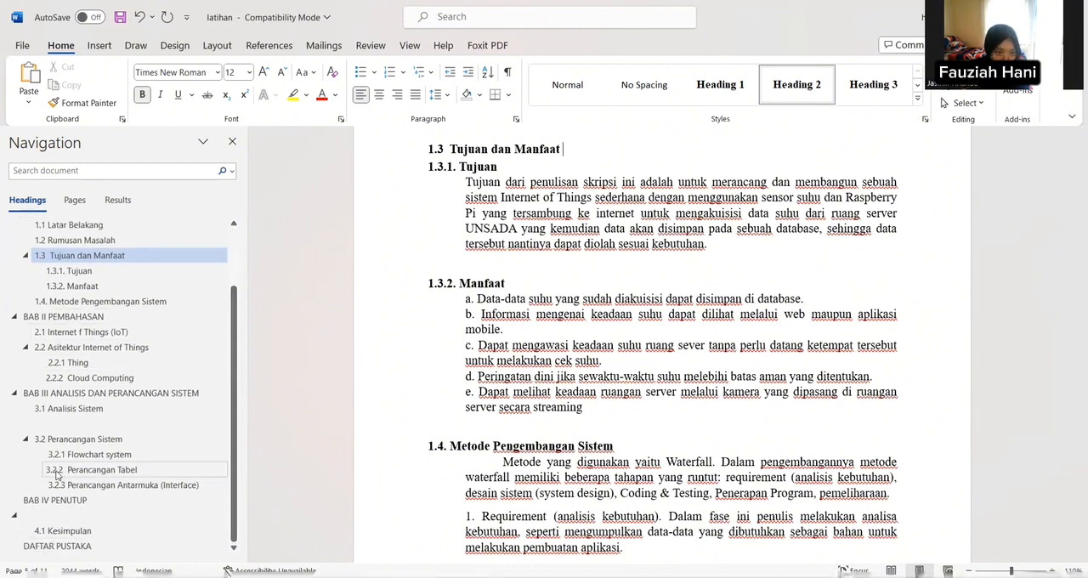
{"action": "left_click", "coordinate": [51, 471]}
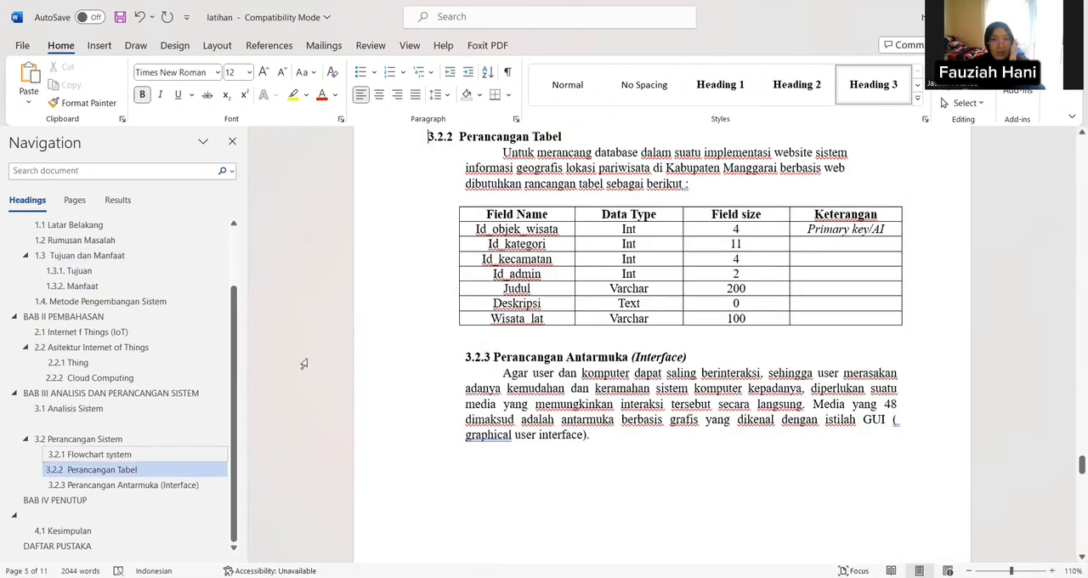
{"action": "scroll", "coordinate": [304, 364], "scroll_direction": "down", "scroll_amount": 2}
{"action": "scroll", "coordinate": [230, 385], "scroll_direction": "up", "scroll_amount": 2}
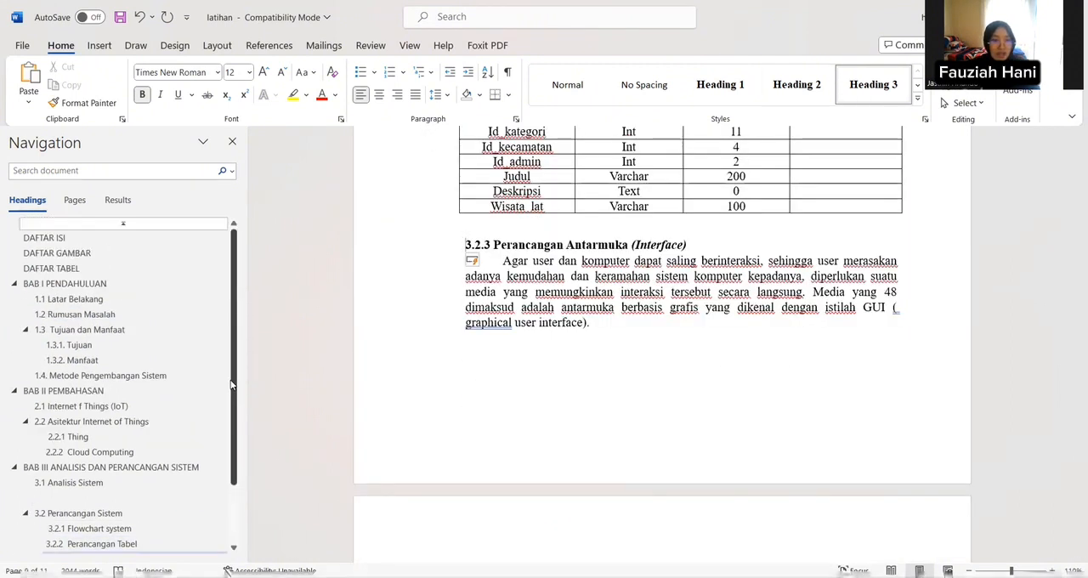
{"action": "scroll", "coordinate": [735, 467], "scroll_direction": "up", "scroll_amount": 3}
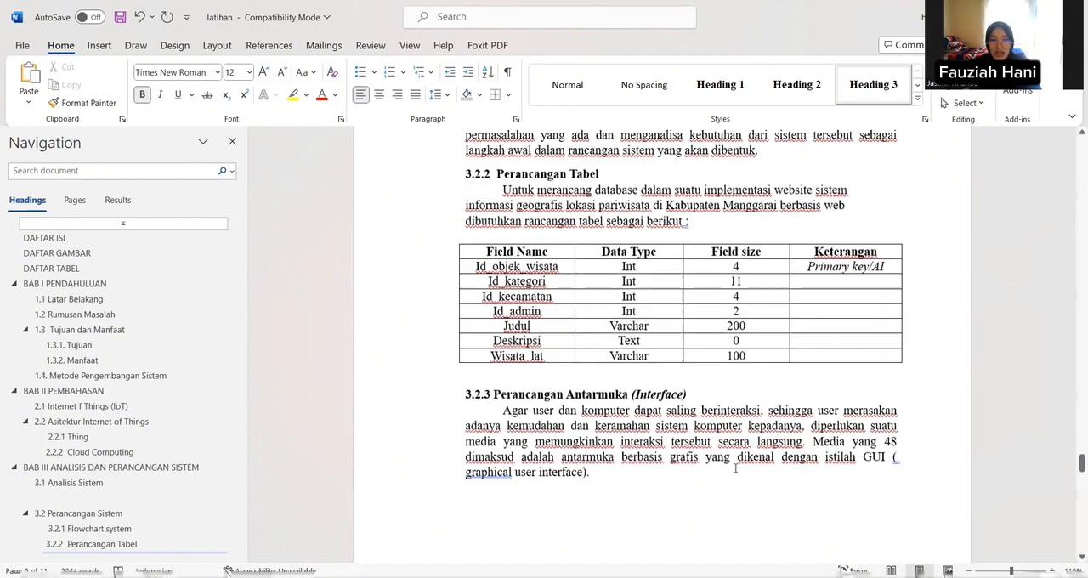
{"action": "scroll", "coordinate": [735, 467], "scroll_direction": "up", "scroll_amount": 3}
{"action": "right_click", "coordinate": [735, 468]}
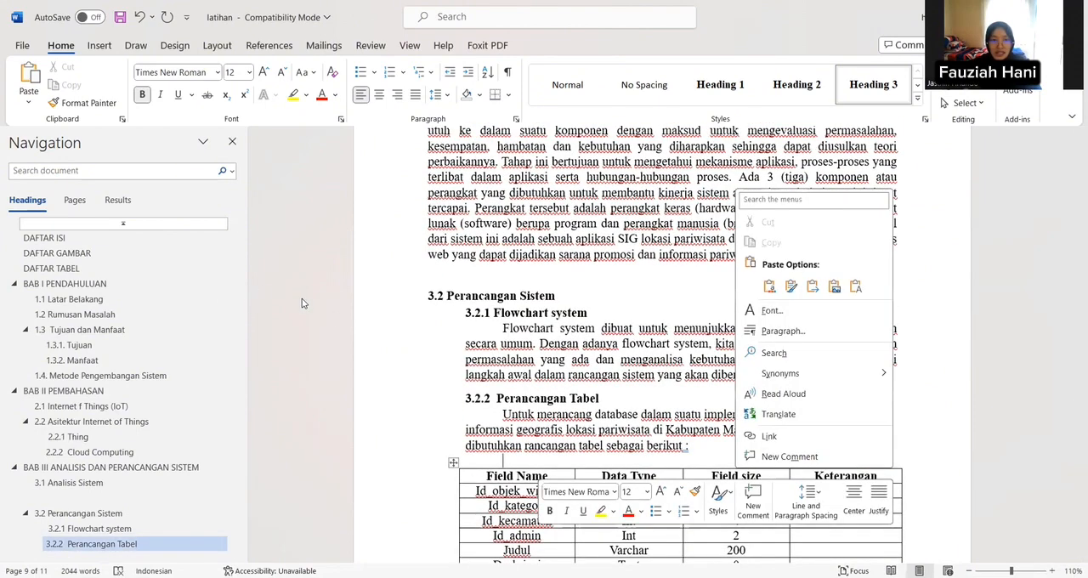
Step: Return to the DAFTAR ISI page and add an empty line directly below the "DAFTAR ISI" title
{"action": "scroll", "coordinate": [518, 346], "scroll_direction": "up", "scroll_amount": 15}
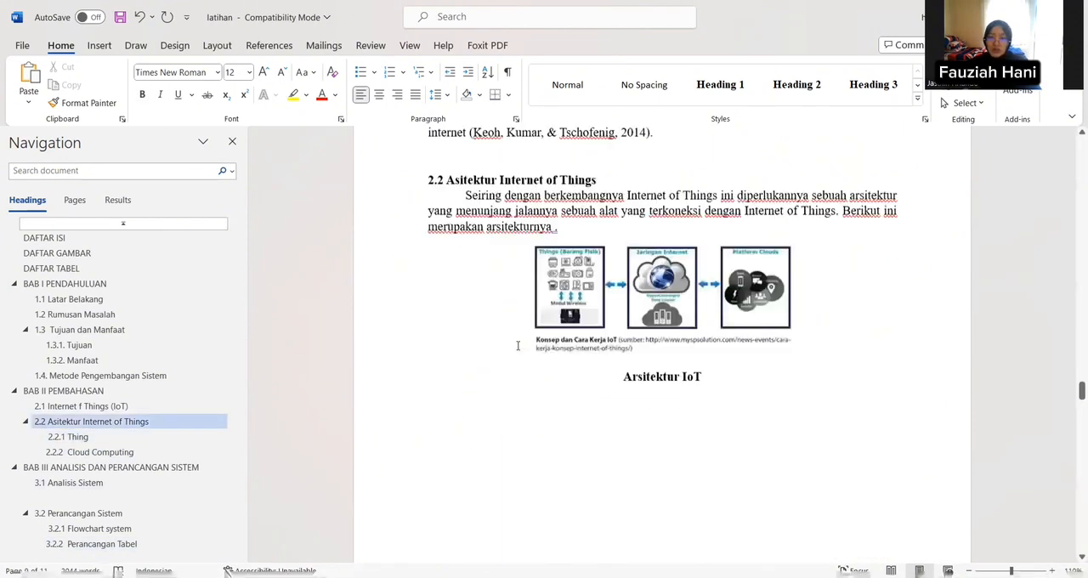
{"action": "scroll", "coordinate": [517, 345], "scroll_direction": "up", "scroll_amount": 12}
{"action": "scroll", "coordinate": [518, 335], "scroll_direction": "up", "scroll_amount": 7}
{"action": "scroll", "coordinate": [518, 332], "scroll_direction": "up", "scroll_amount": 4}
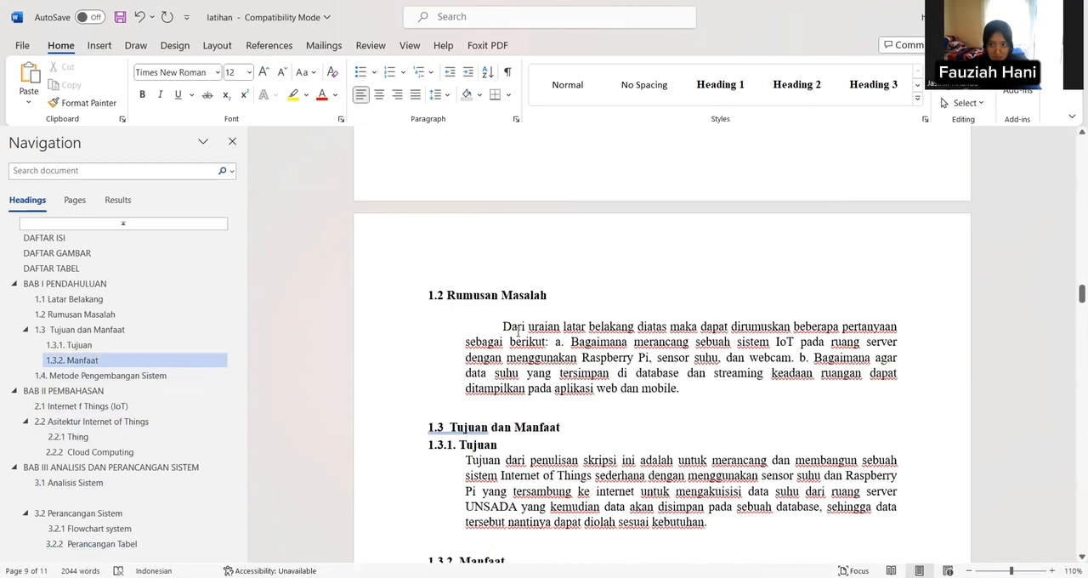
{"action": "scroll", "coordinate": [518, 332], "scroll_direction": "up", "scroll_amount": 4}
{"action": "scroll", "coordinate": [519, 329], "scroll_direction": "up", "scroll_amount": 6}
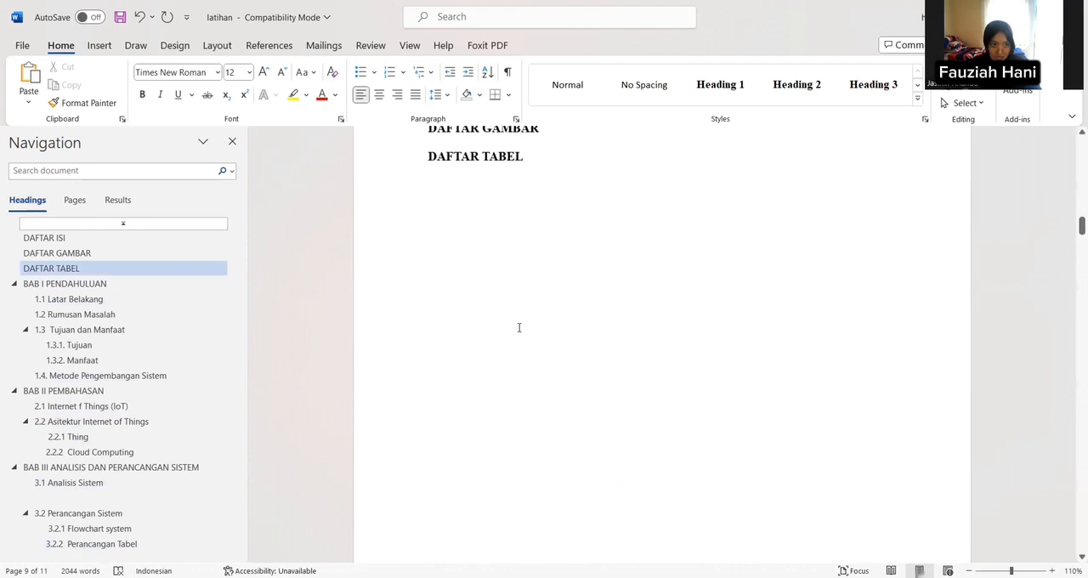
{"action": "scroll", "coordinate": [519, 328], "scroll_direction": "up", "scroll_amount": 6}
{"action": "scroll", "coordinate": [517, 325], "scroll_direction": "down", "scroll_amount": 2}
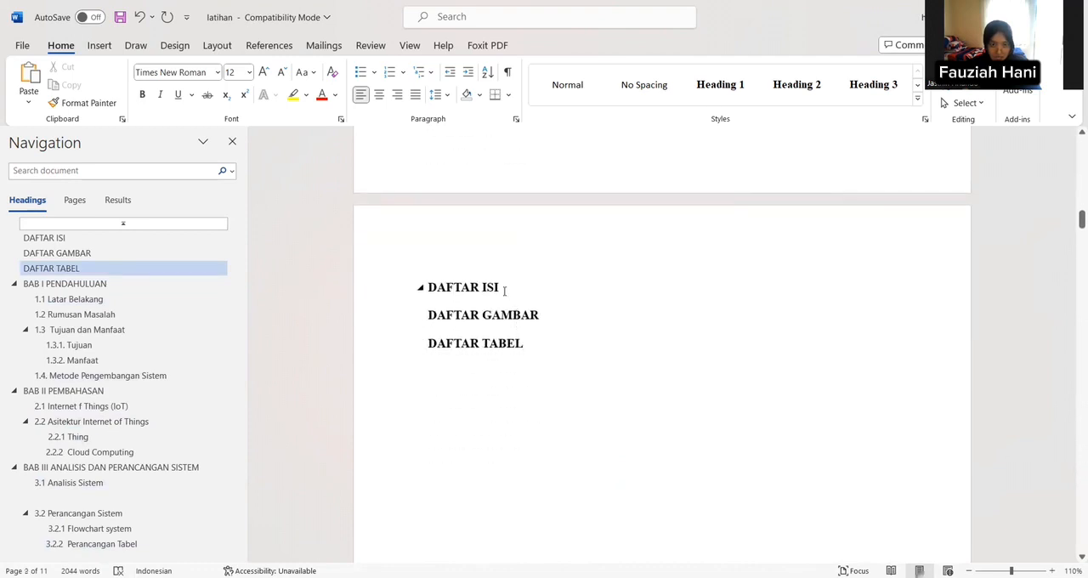
{"action": "left_click", "coordinate": [504, 291]}
{"action": "key", "text": "Return"}
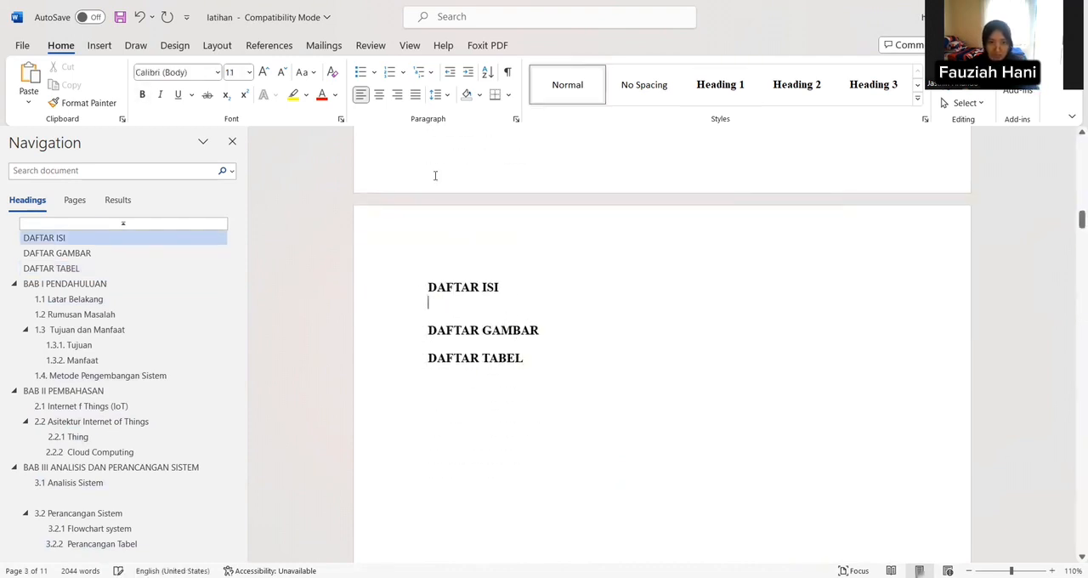
Step: Insert the built-in Automatic Table 2 table of contents on the empty line under "DAFTAR ISI"
{"action": "left_click", "coordinate": [268, 46]}
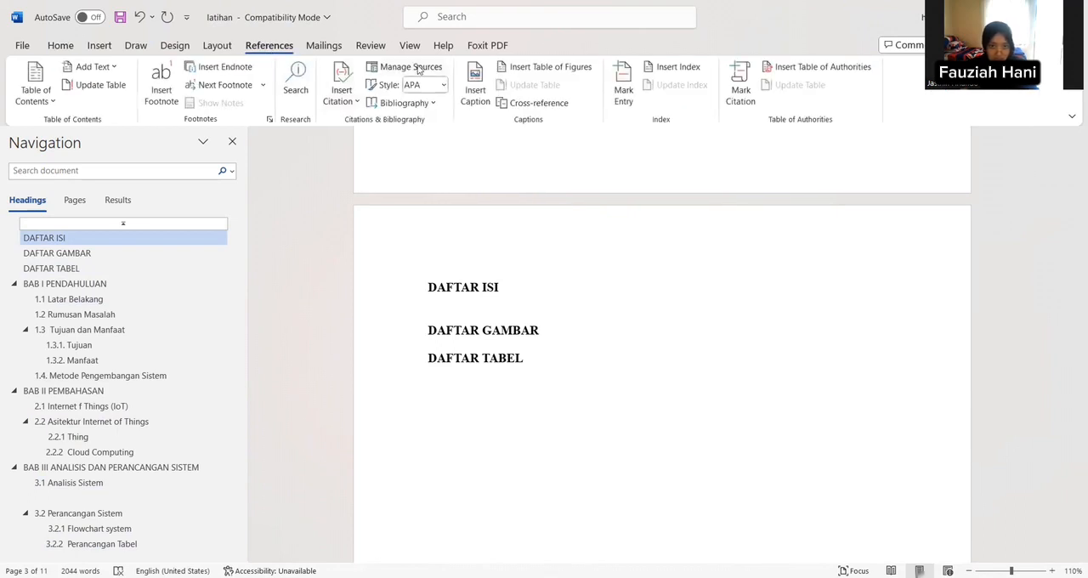
{"action": "left_click", "coordinate": [47, 90]}
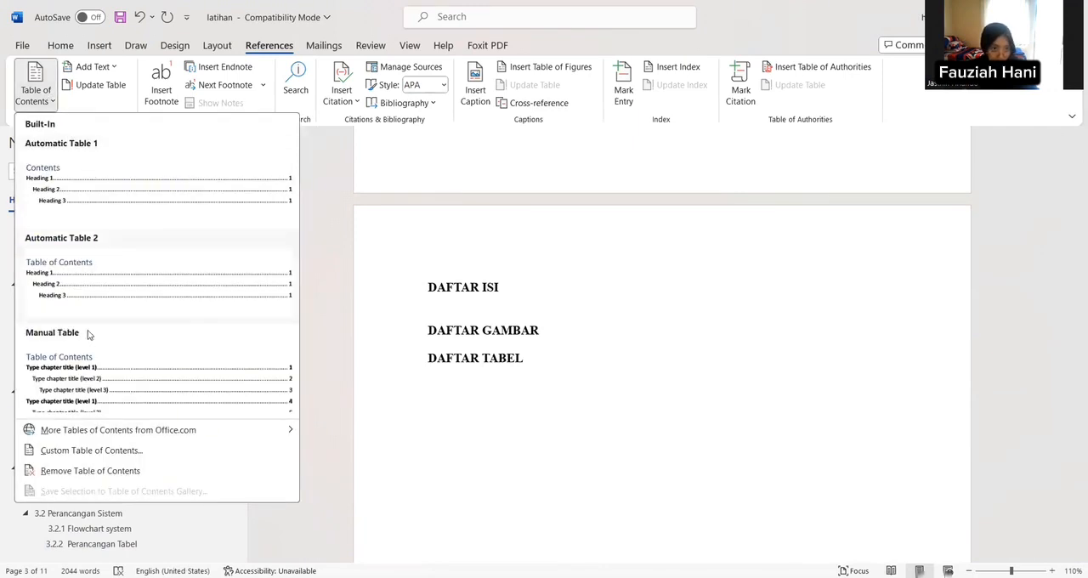
{"action": "left_click", "coordinate": [102, 257]}
Step: Select the whole table of contents and set its font to Times New Roman
{"action": "scroll", "coordinate": [478, 301], "scroll_direction": "up", "scroll_amount": 2}
{"action": "scroll", "coordinate": [479, 297], "scroll_direction": "up", "scroll_amount": 3}
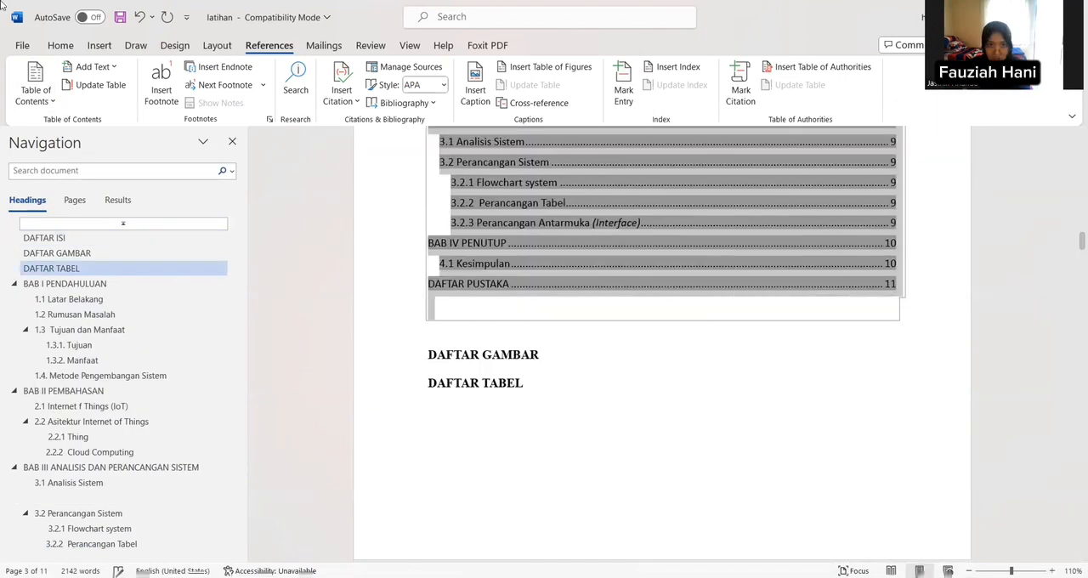
{"action": "left_click", "coordinate": [59, 46]}
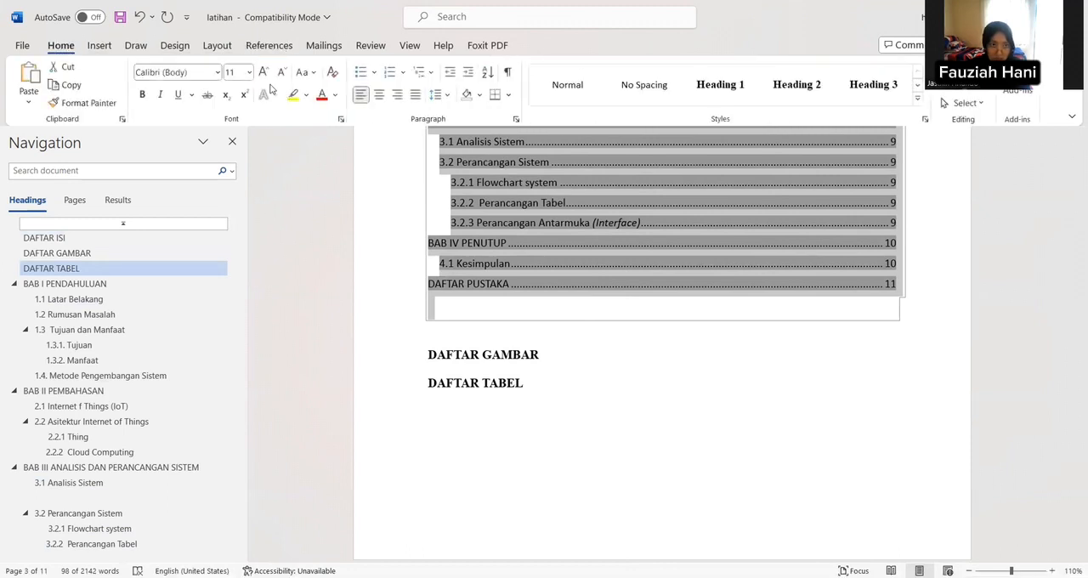
{"action": "left_click", "coordinate": [219, 73]}
{"action": "left_click", "coordinate": [202, 174]}
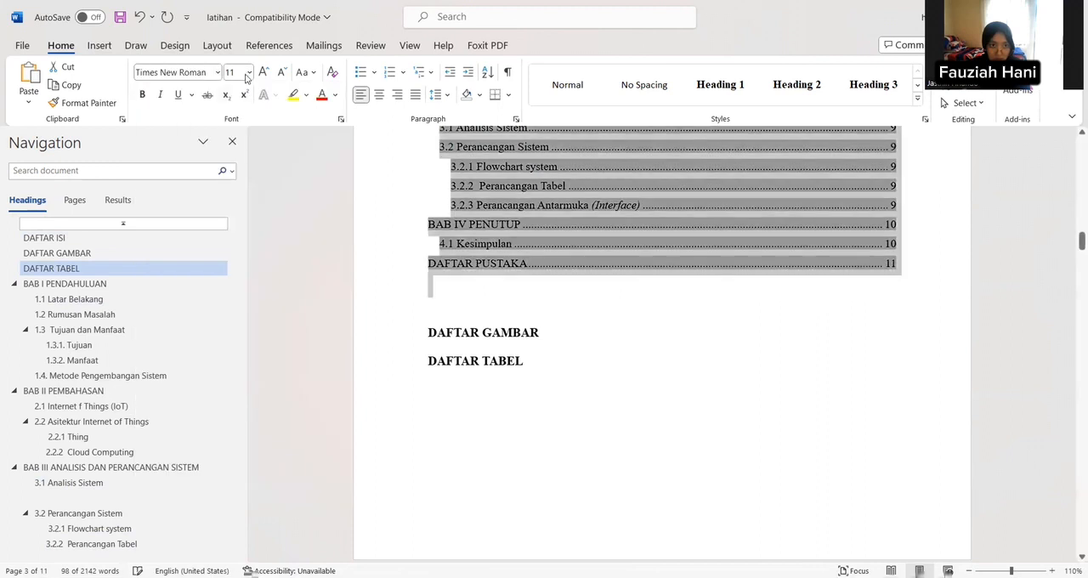
Step: Set the table of contents font size to 12 and add an empty line directly below the "DAFTAR GAMBAR" title
{"action": "left_click", "coordinate": [247, 73]}
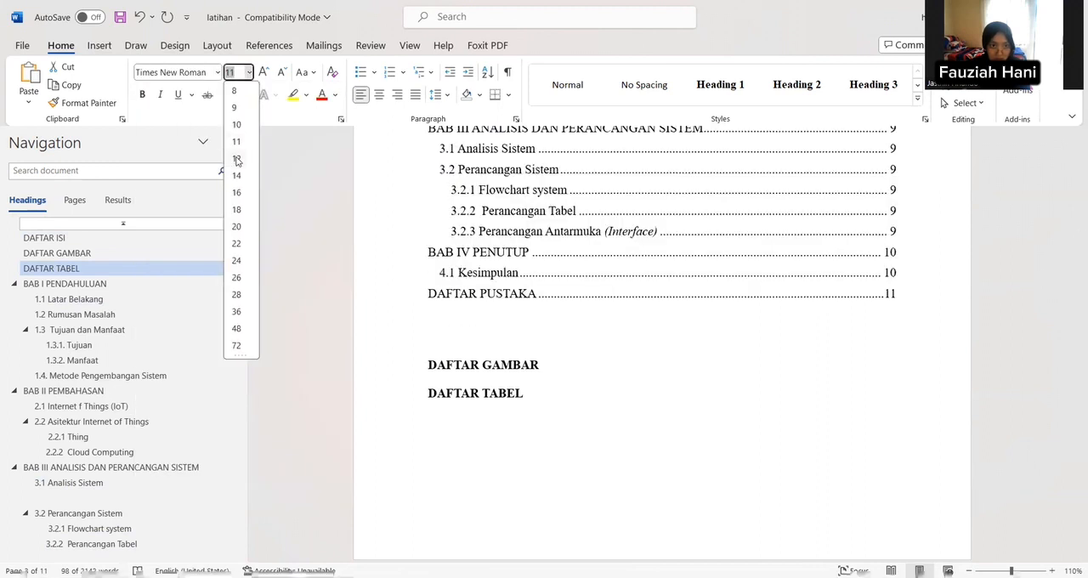
{"action": "left_click", "coordinate": [238, 160]}
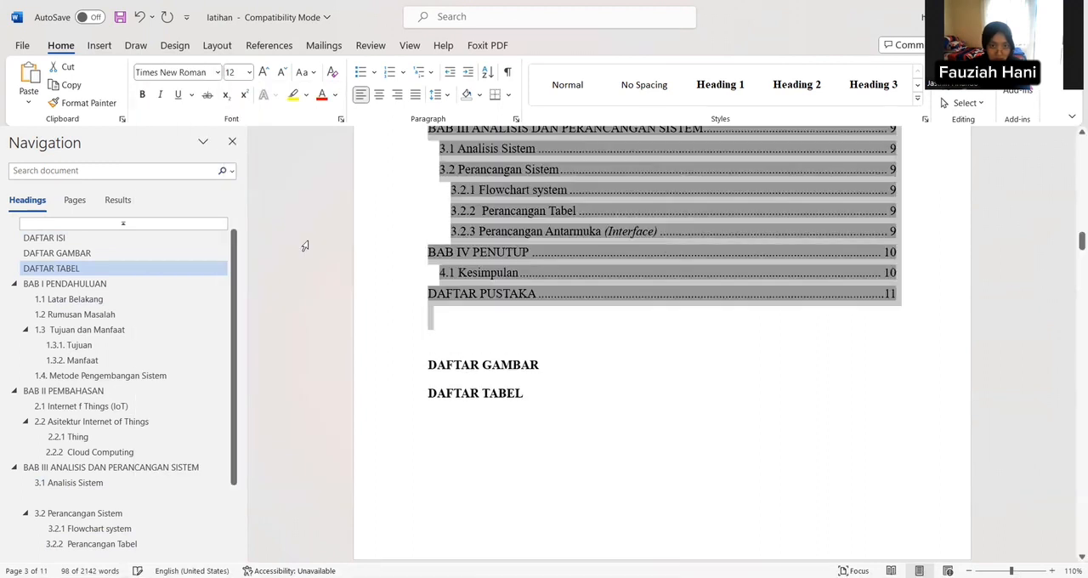
{"action": "left_click", "coordinate": [558, 363]}
{"action": "key", "text": "Return"}
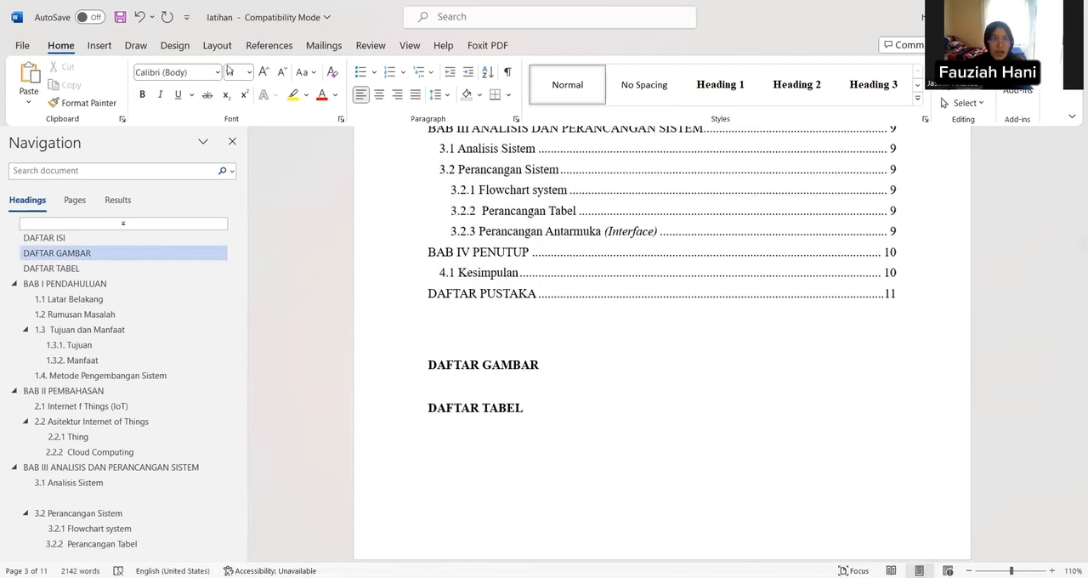
Step: Copy the title "Diagram Metodologi Waterfall" of the diagram in section 1.4 and delete the original title text
{"action": "left_click", "coordinate": [268, 45]}
{"action": "scroll", "coordinate": [369, 132], "scroll_direction": "down", "scroll_amount": 15}
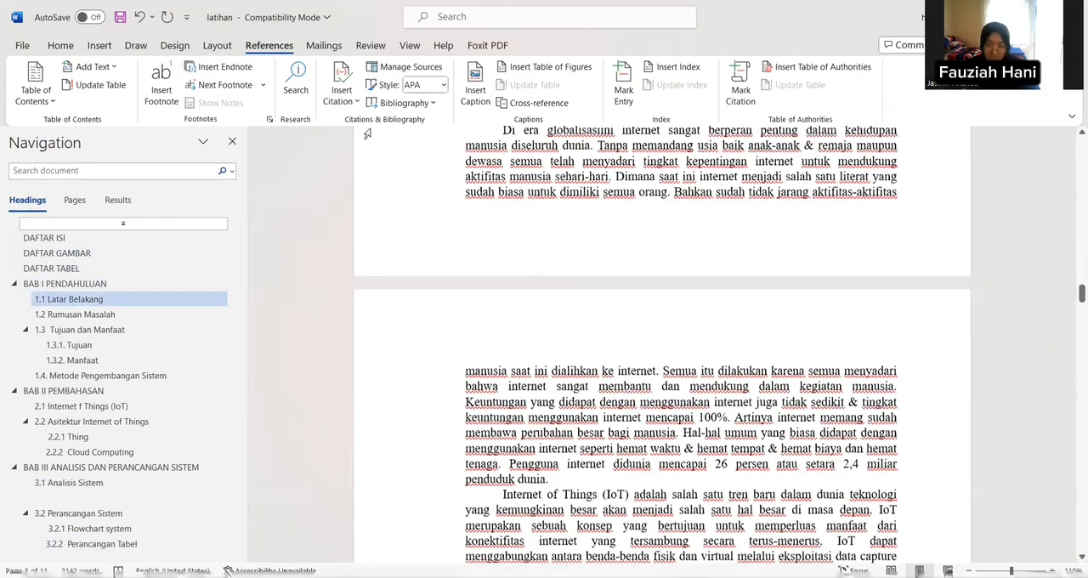
{"action": "scroll", "coordinate": [370, 132], "scroll_direction": "down", "scroll_amount": 10}
{"action": "scroll", "coordinate": [375, 119], "scroll_direction": "down", "scroll_amount": 5}
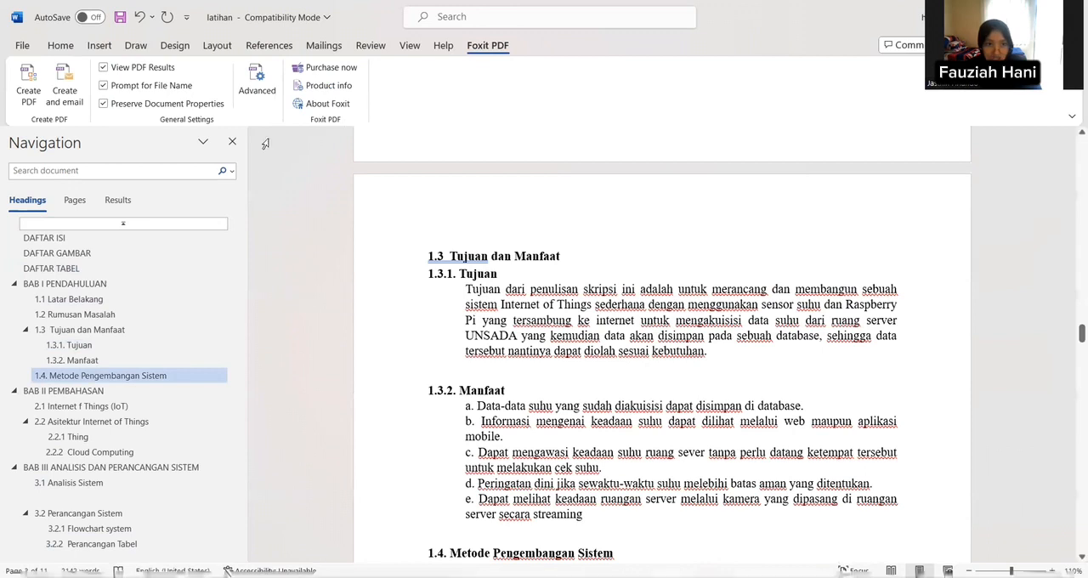
{"action": "scroll", "coordinate": [342, 232], "scroll_direction": "down", "scroll_amount": 4}
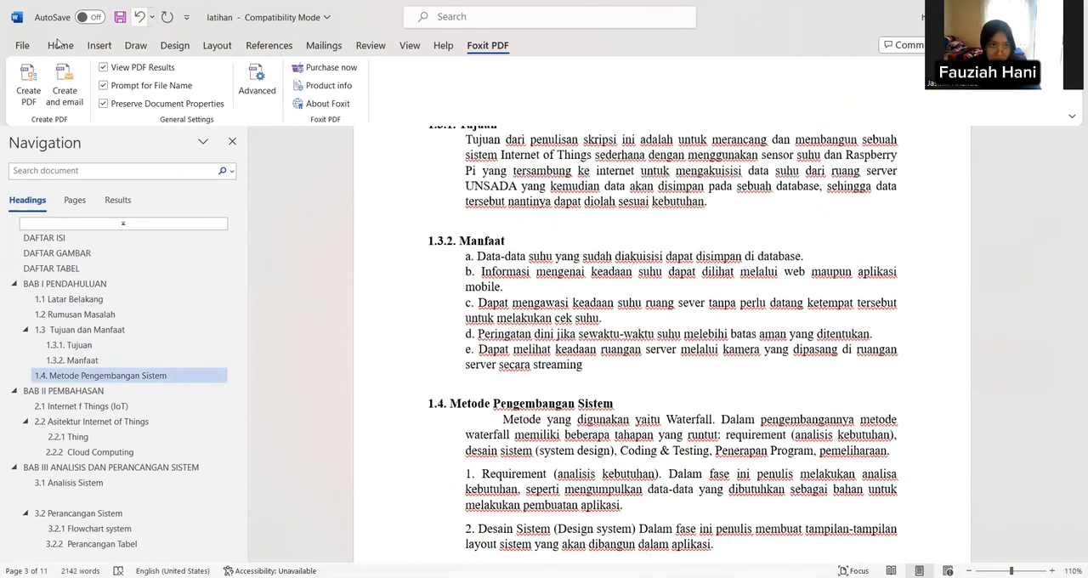
{"action": "scroll", "coordinate": [408, 206], "scroll_direction": "down", "scroll_amount": 3}
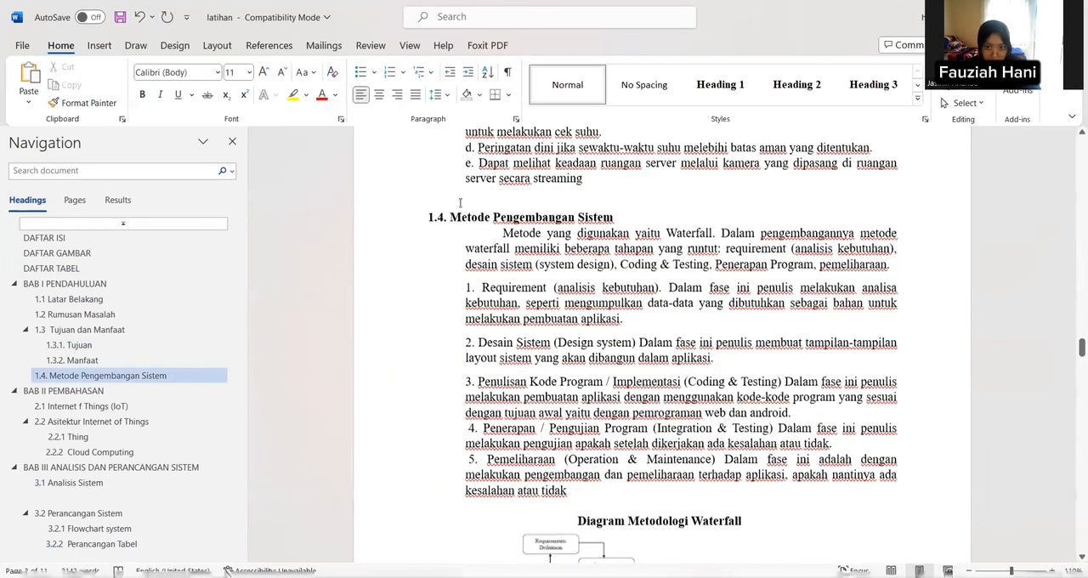
{"action": "scroll", "coordinate": [614, 170], "scroll_direction": "down", "scroll_amount": 6}
{"action": "scroll", "coordinate": [586, 155], "scroll_direction": "up", "scroll_amount": 2}
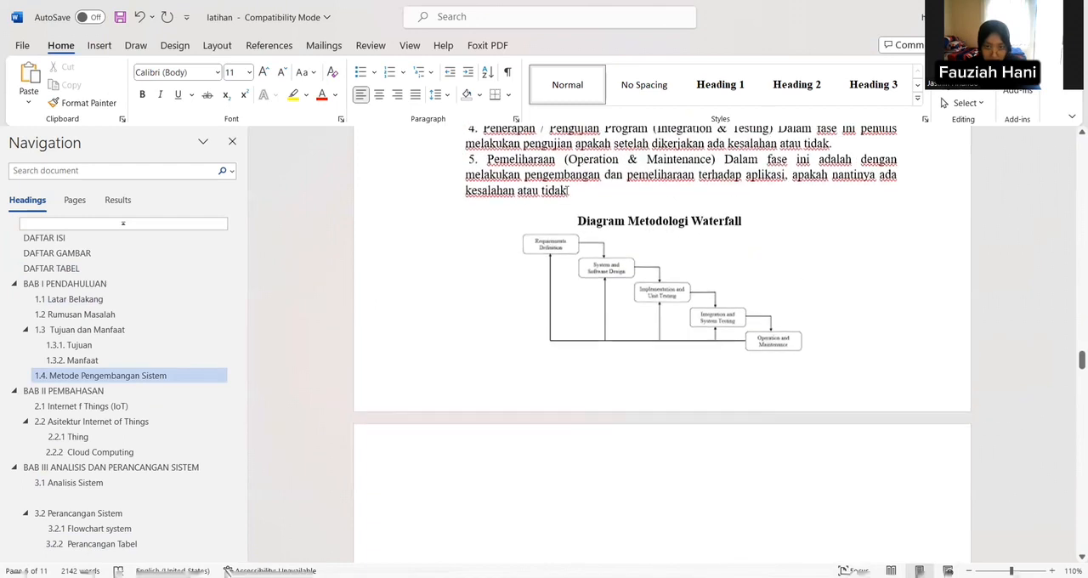
{"action": "left_click_drag", "start_coordinate": [578, 222], "coordinate": [738, 522]}
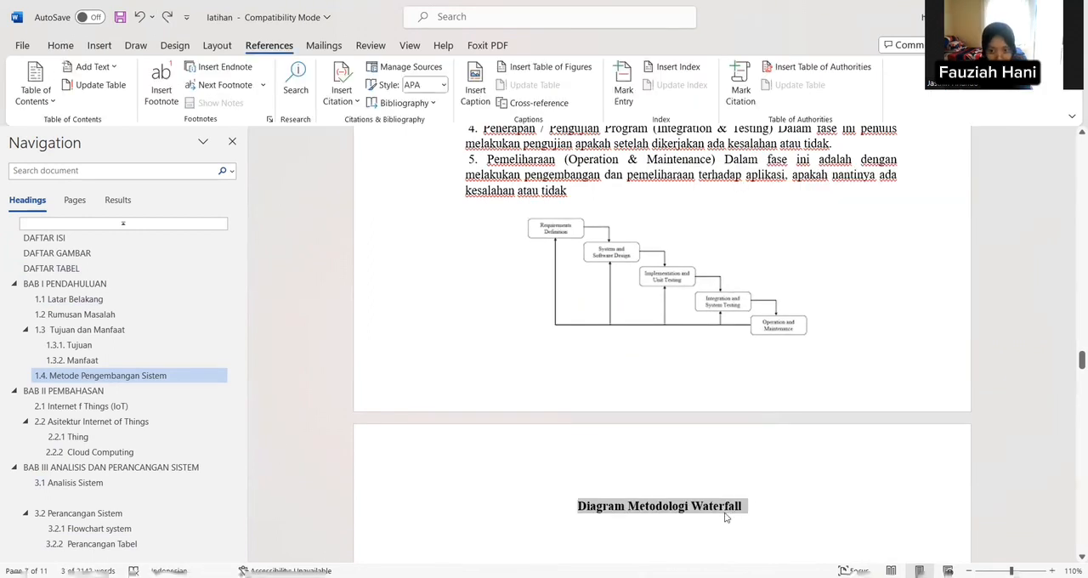
{"action": "right_click", "coordinate": [728, 511]}
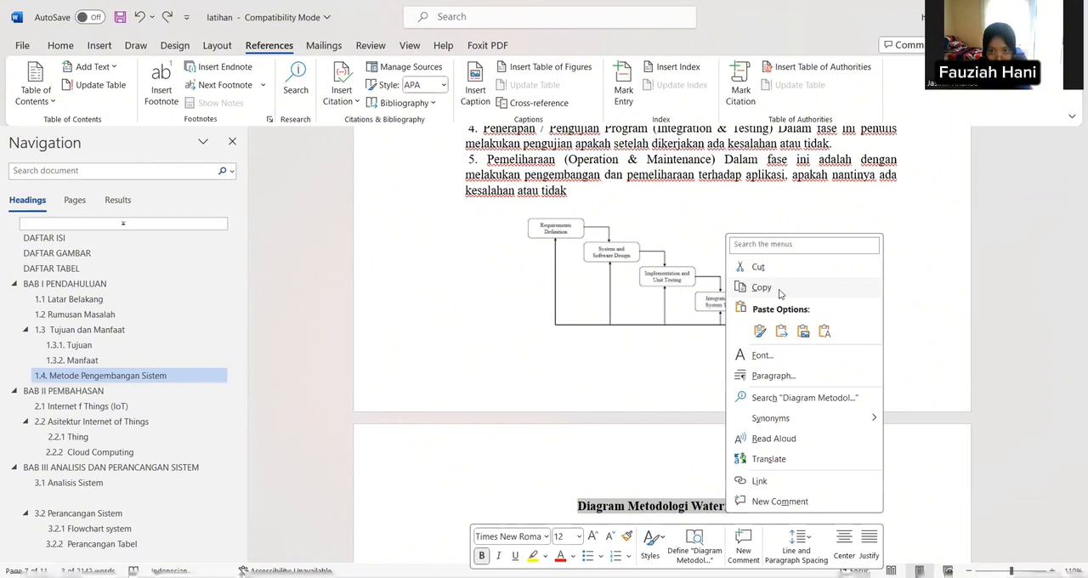
{"action": "left_click", "coordinate": [761, 287]}
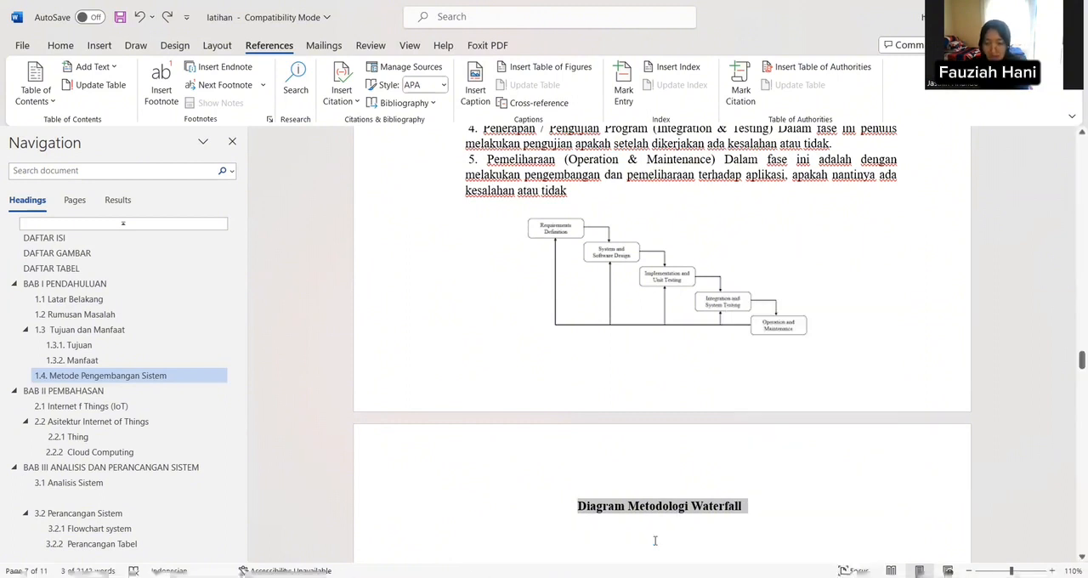
{"action": "key", "text": "Delete"}
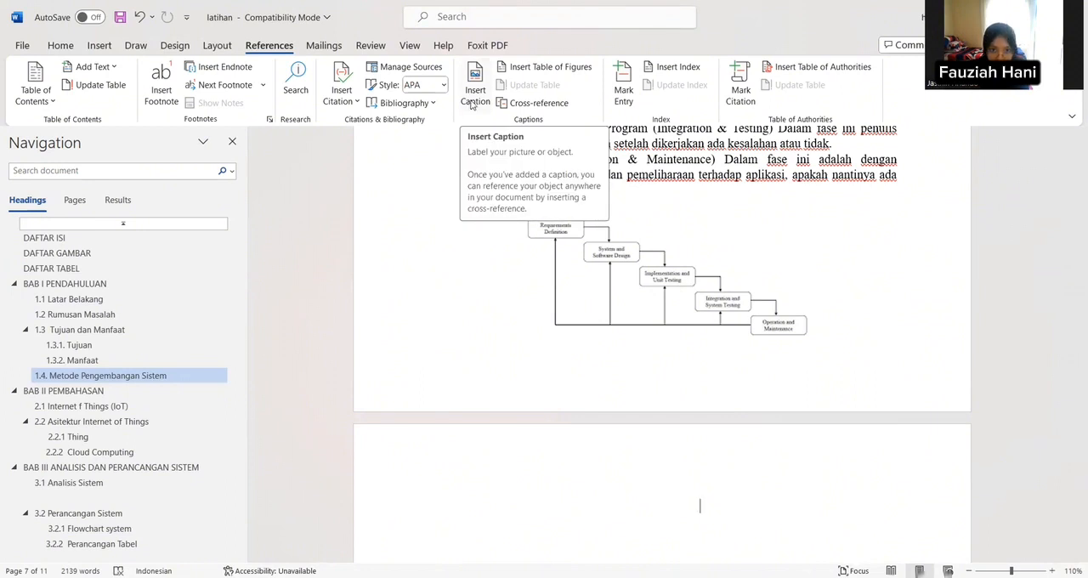
Step: Insert a caption labelled "Gambar." below the waterfall diagram and complete it with the copied title, pasted as text only
{"action": "left_click", "coordinate": [475, 95]}
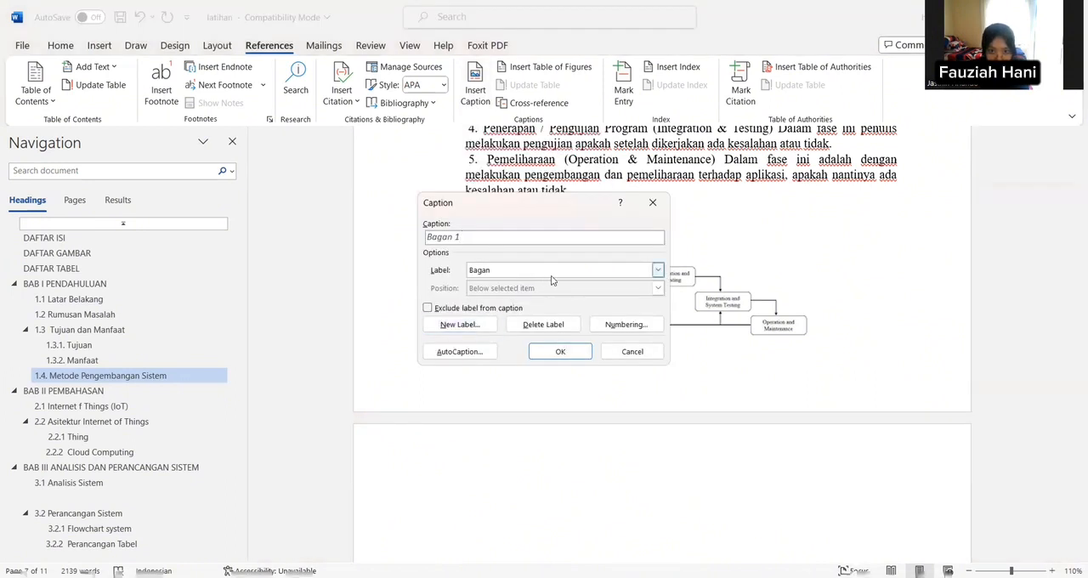
{"action": "left_click", "coordinate": [657, 270]}
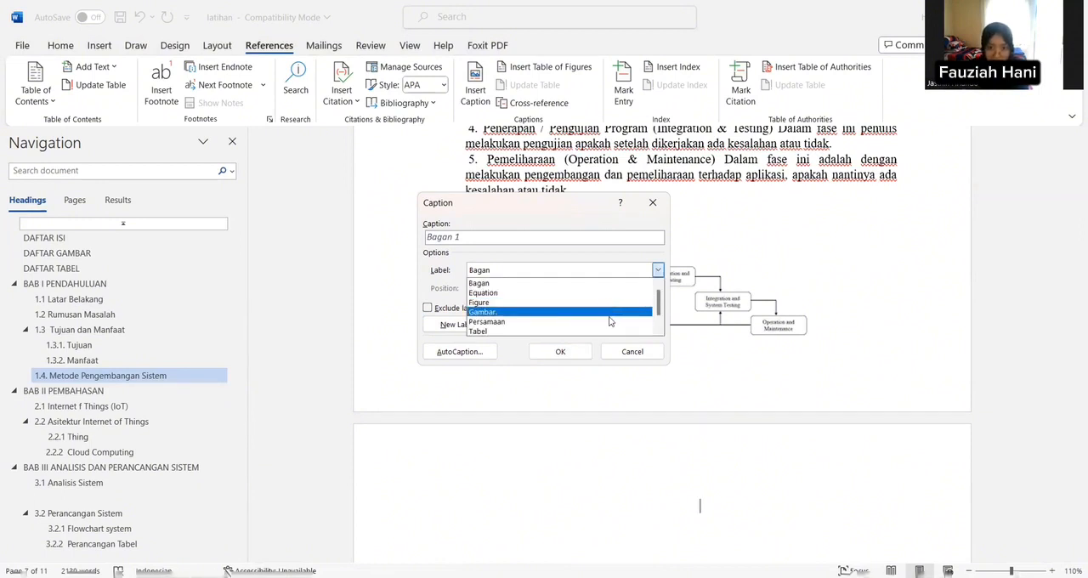
{"action": "left_click", "coordinate": [612, 312]}
{"action": "left_click", "coordinate": [562, 351]}
{"action": "scroll", "coordinate": [573, 354], "scroll_direction": "down", "scroll_amount": 5}
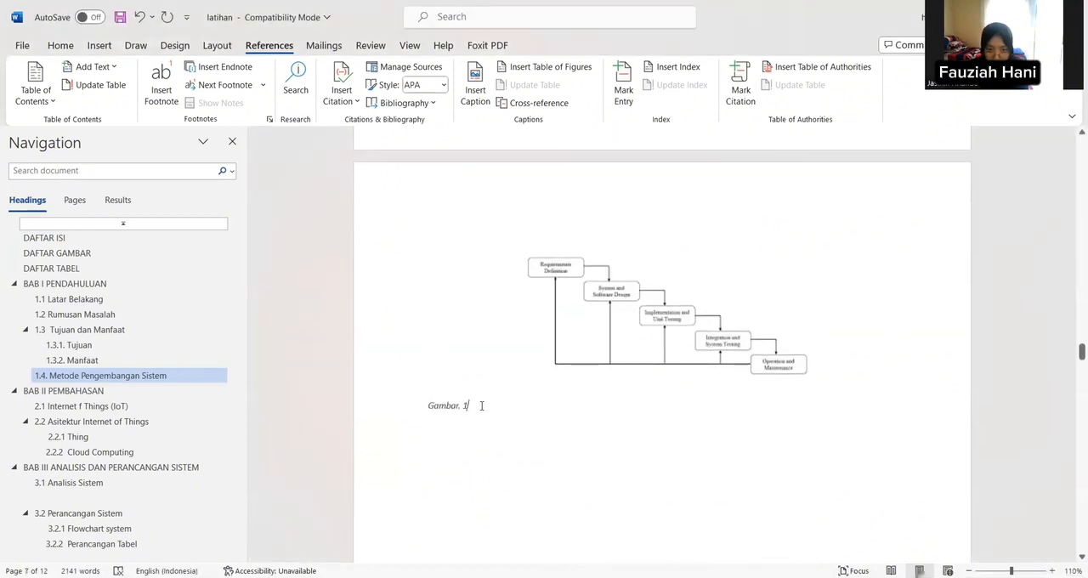
{"action": "right_click", "coordinate": [478, 407]}
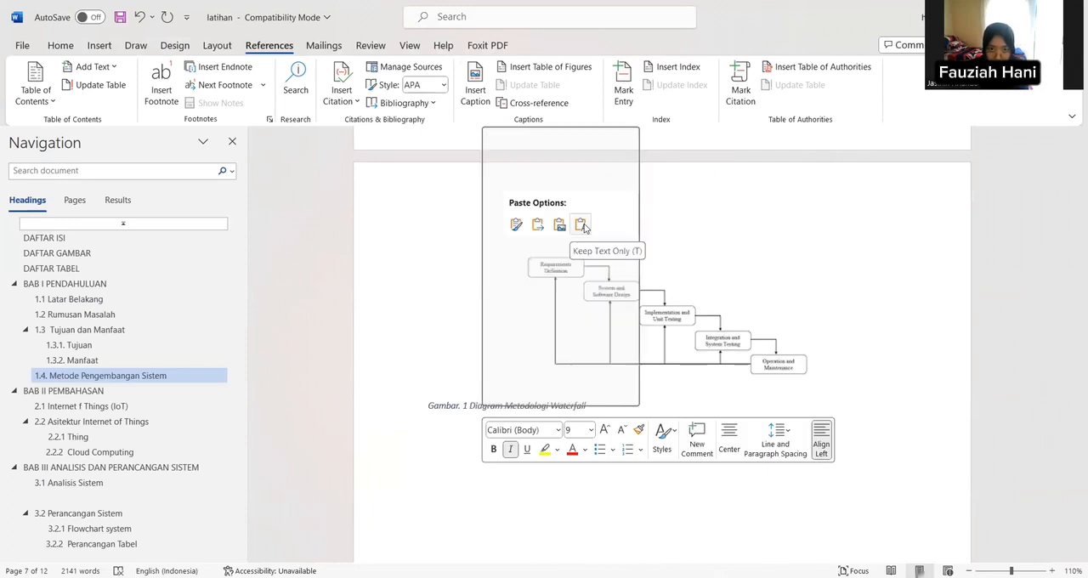
{"action": "key", "text": "t"}
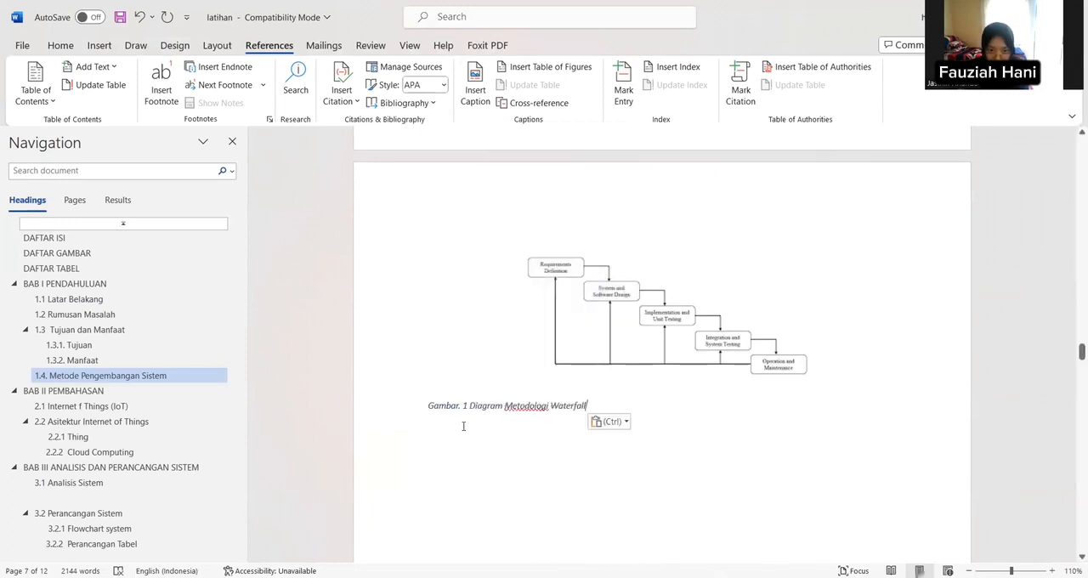
Step: Format the waterfall diagram's caption in bold Times New Roman and centre it
{"action": "left_click_drag", "start_coordinate": [430, 409], "coordinate": [590, 407]}
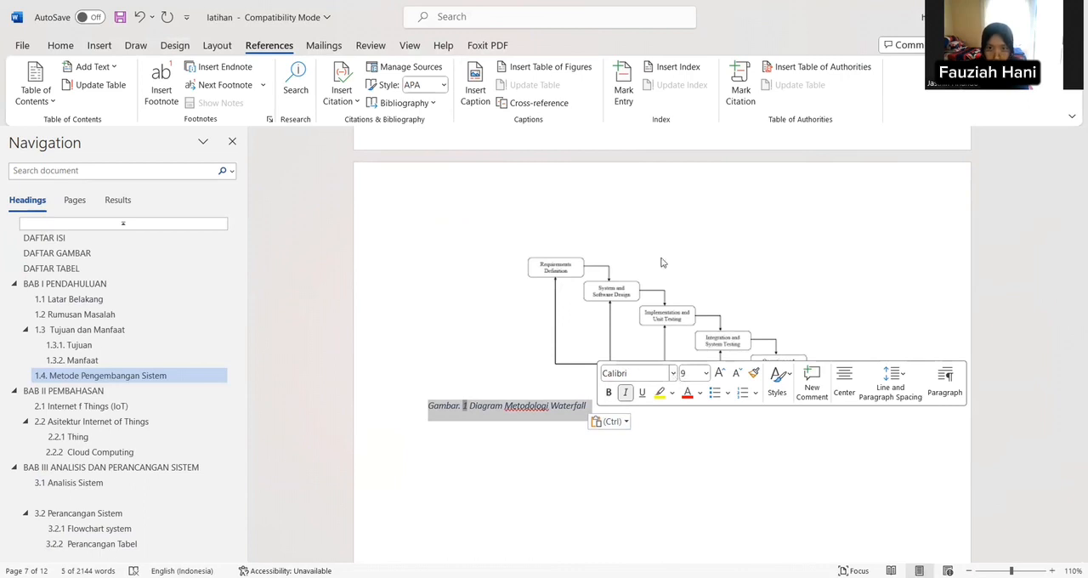
{"action": "left_click", "coordinate": [673, 374]}
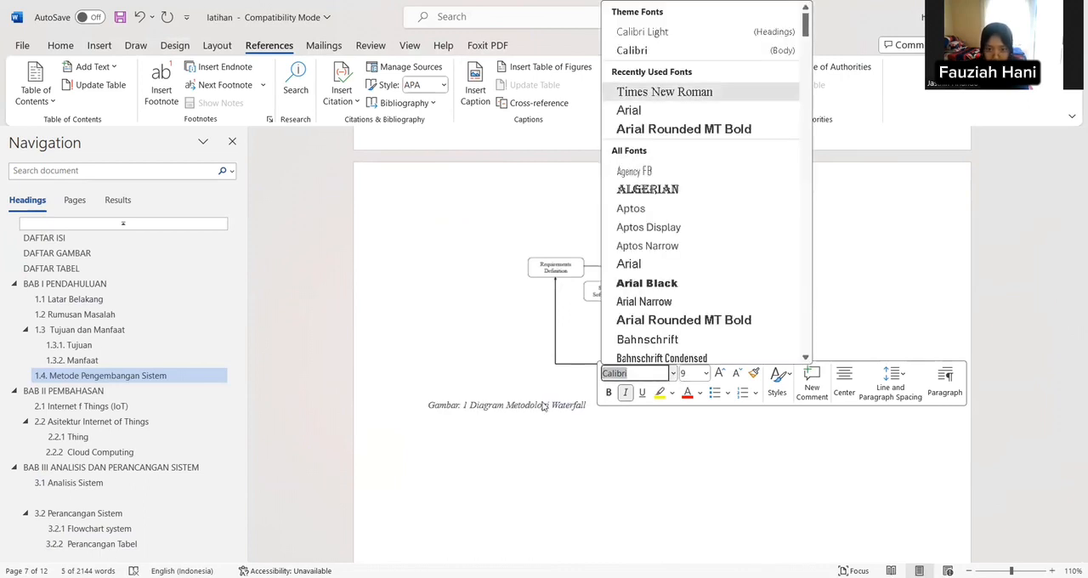
{"action": "left_click", "coordinate": [64, 45]}
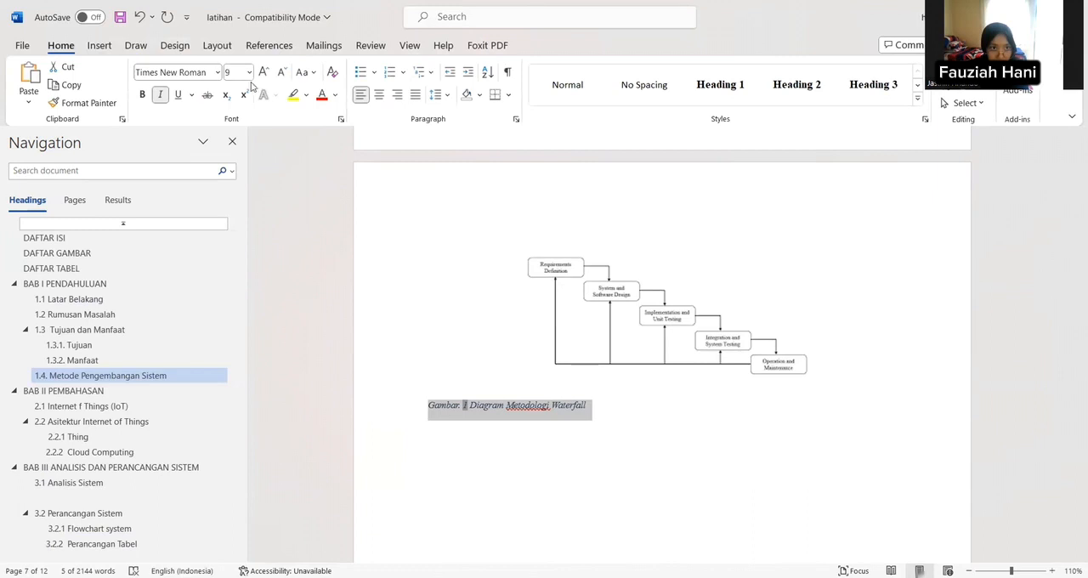
{"action": "left_click", "coordinate": [142, 94]}
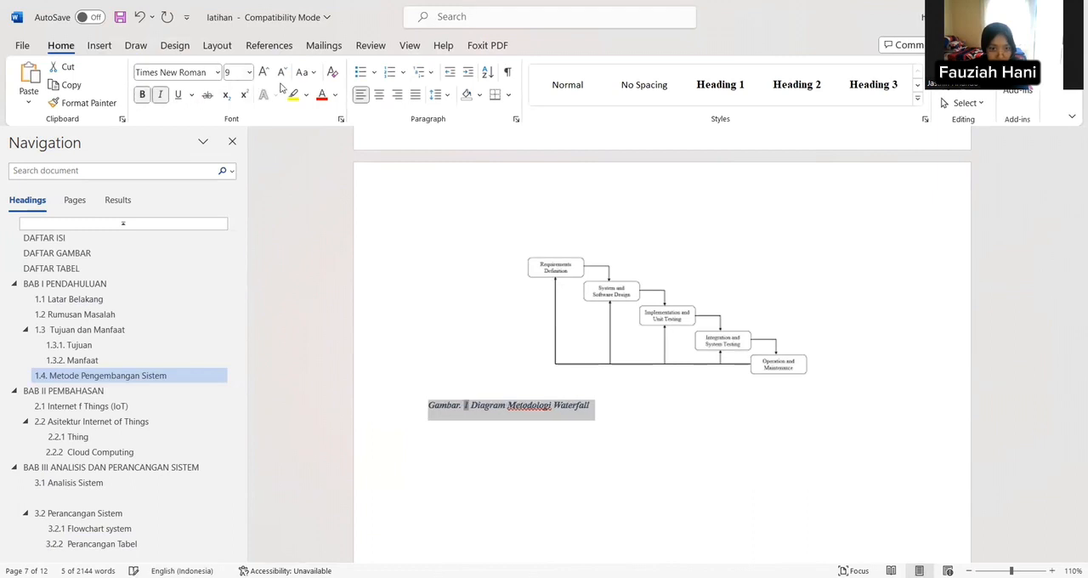
{"action": "left_click", "coordinate": [380, 95]}
Step: Copy the title "Arsitektur IoT" below the architecture figure in section 2.2
{"action": "scroll", "coordinate": [496, 258], "scroll_direction": "down", "scroll_amount": 5}
{"action": "scroll", "coordinate": [497, 258], "scroll_direction": "down", "scroll_amount": 10}
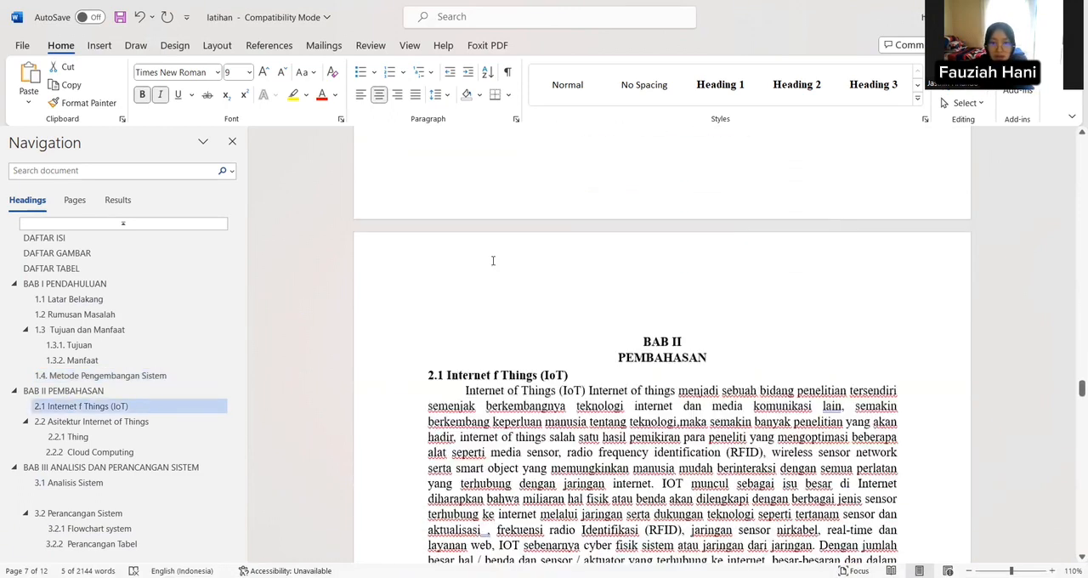
{"action": "scroll", "coordinate": [492, 260], "scroll_direction": "down", "scroll_amount": 10}
{"action": "left_click_drag", "start_coordinate": [624, 369], "coordinate": [711, 384]}
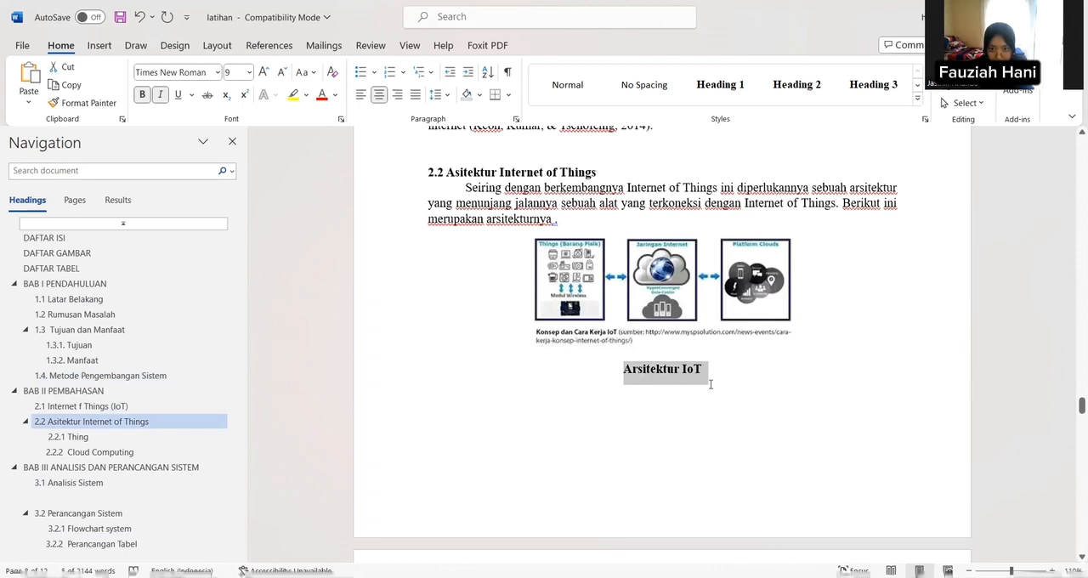
{"action": "right_click", "coordinate": [648, 392]}
{"action": "left_click", "coordinate": [571, 403]}
{"action": "left_click_drag", "start_coordinate": [624, 372], "coordinate": [713, 387]}
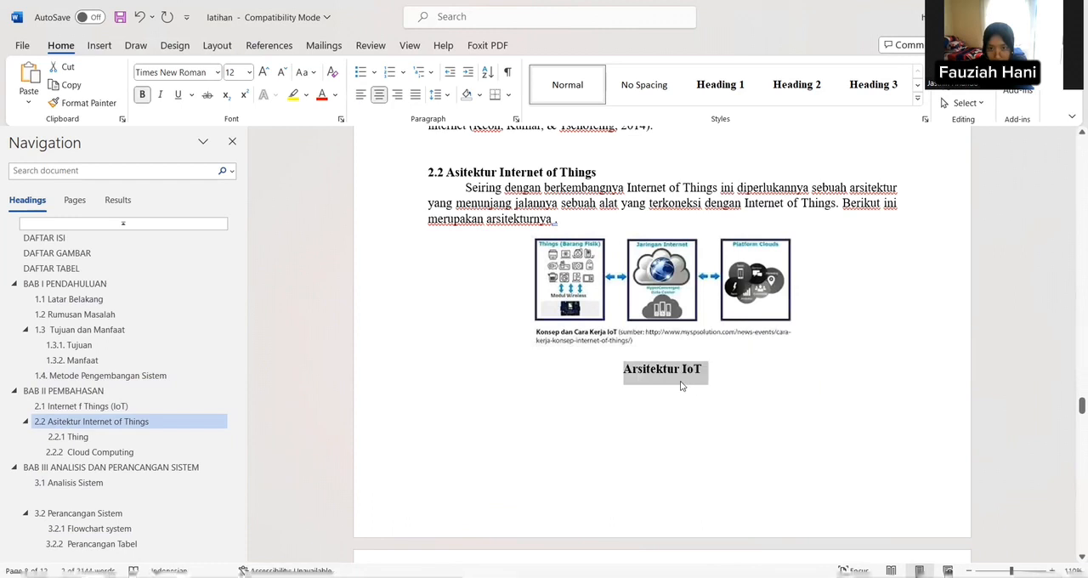
{"action": "right_click", "coordinate": [680, 385]}
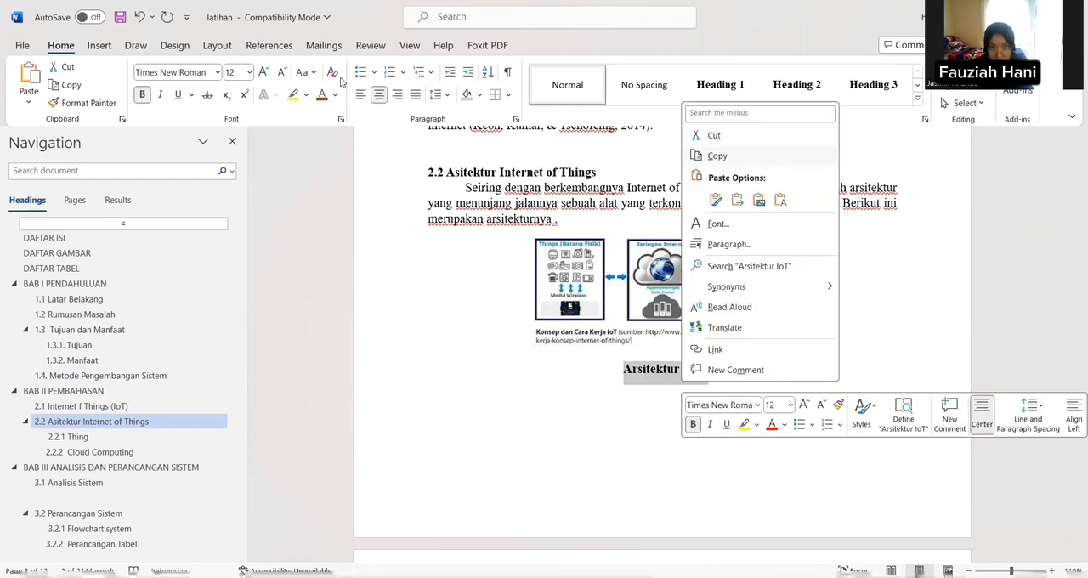
{"action": "left_click", "coordinate": [751, 160]}
Step: Replace the title under the IoT architecture figure with a "Gambar." caption containing the copied text, pasted as text only
{"action": "left_click", "coordinate": [268, 45]}
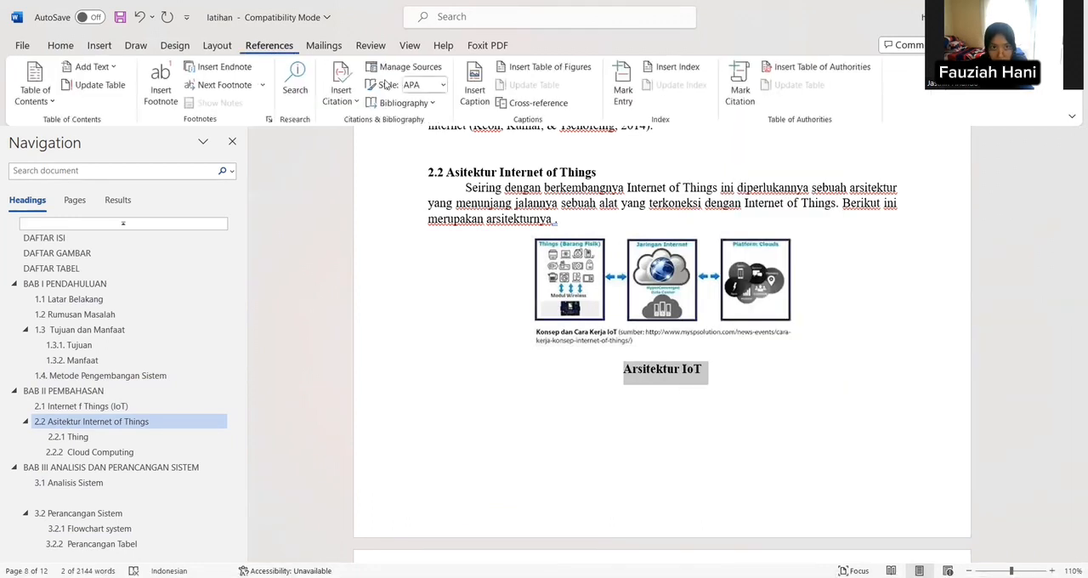
{"action": "left_click", "coordinate": [476, 98]}
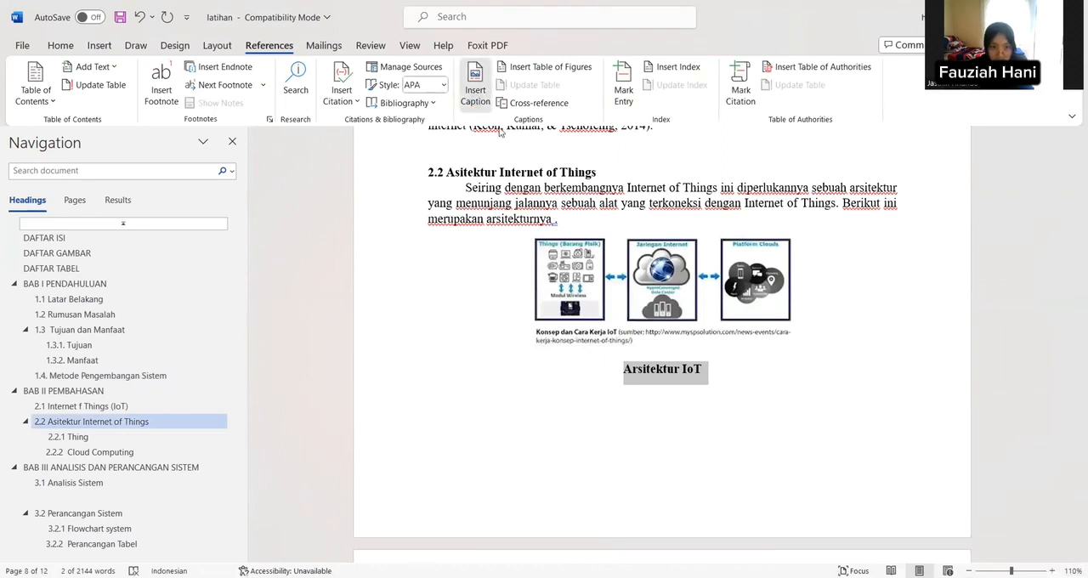
{"action": "left_click", "coordinate": [561, 351]}
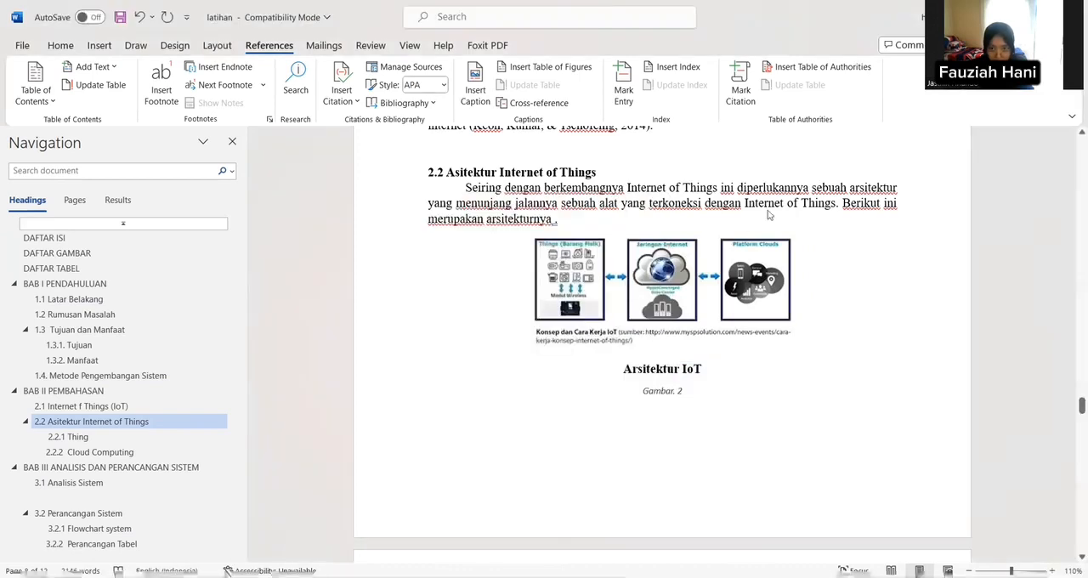
{"action": "right_click", "coordinate": [685, 391]}
{"action": "left_click", "coordinate": [783, 211]}
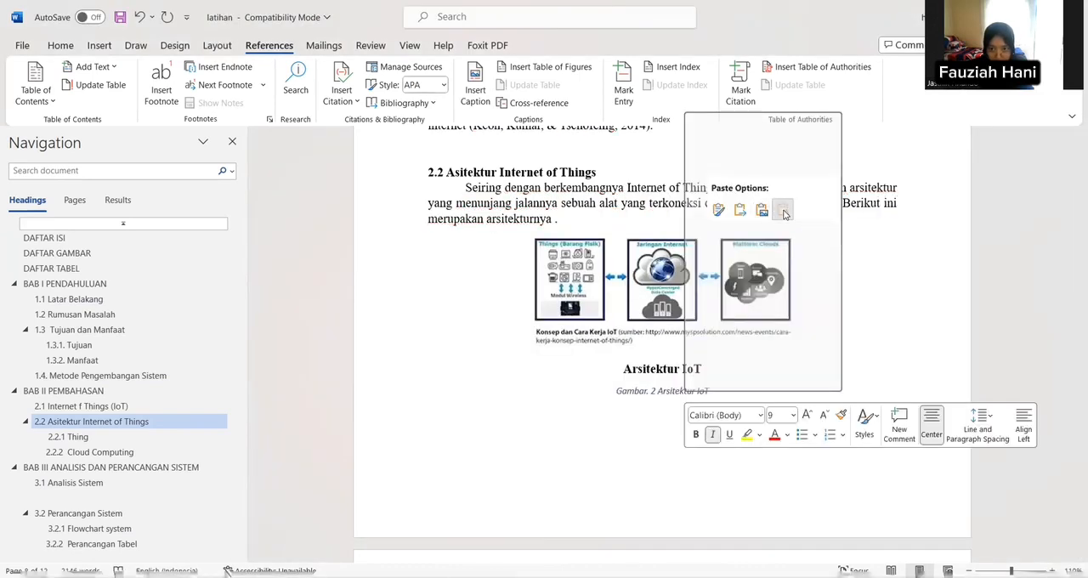
Step: Format the "Arsitektur IoT" caption in bold Times New Roman
{"action": "left_click_drag", "start_coordinate": [618, 368], "coordinate": [714, 376]}
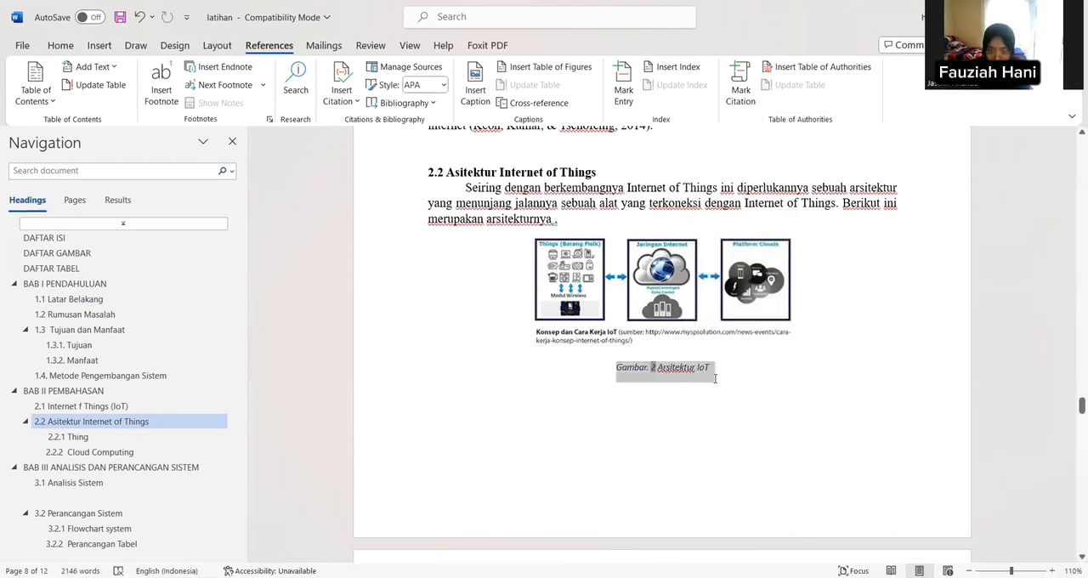
{"action": "left_click", "coordinate": [750, 335]}
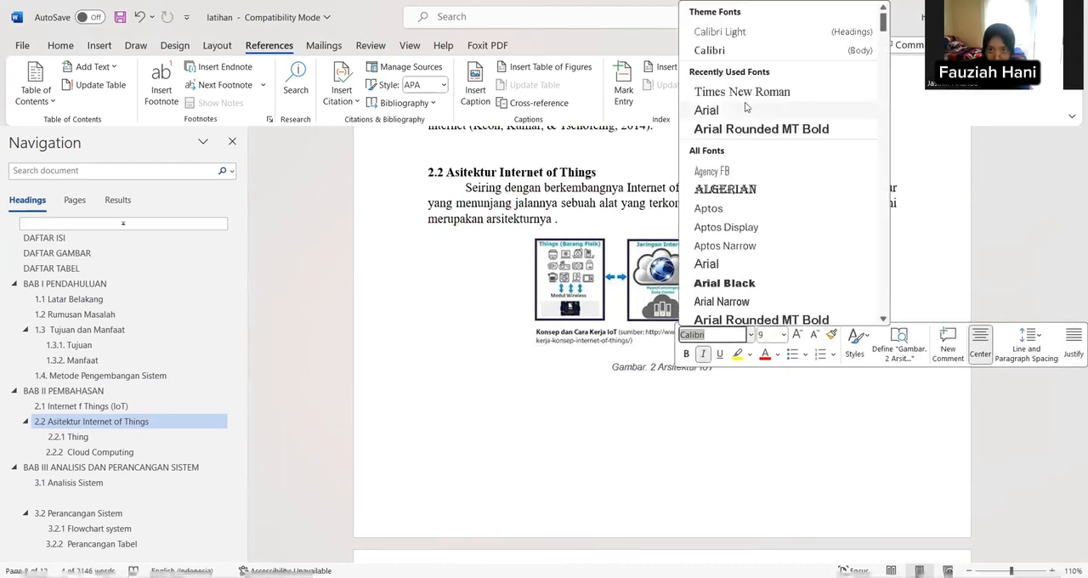
{"action": "left_click", "coordinate": [102, 38]}
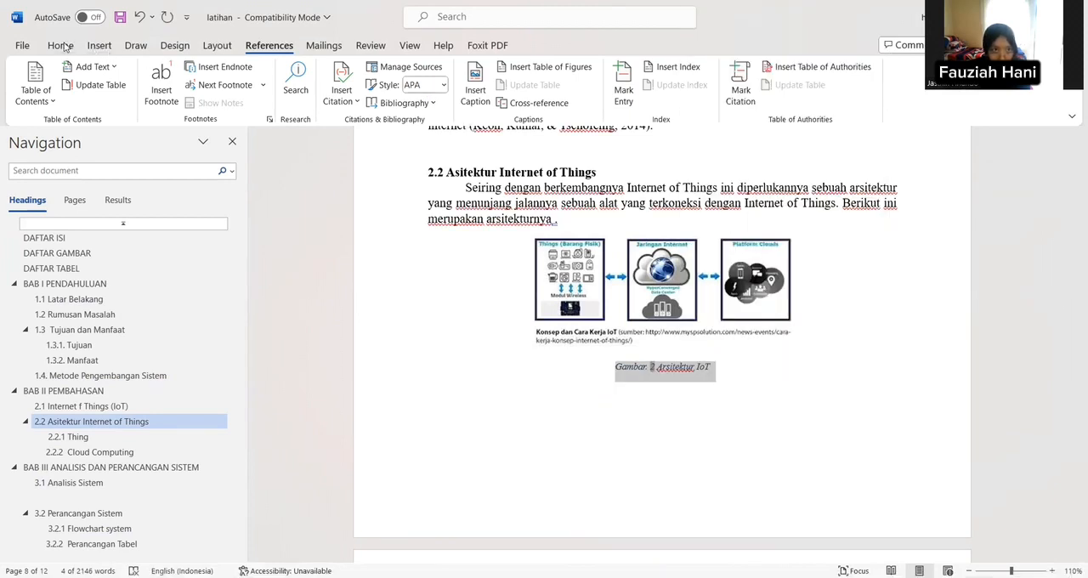
{"action": "left_click", "coordinate": [68, 46]}
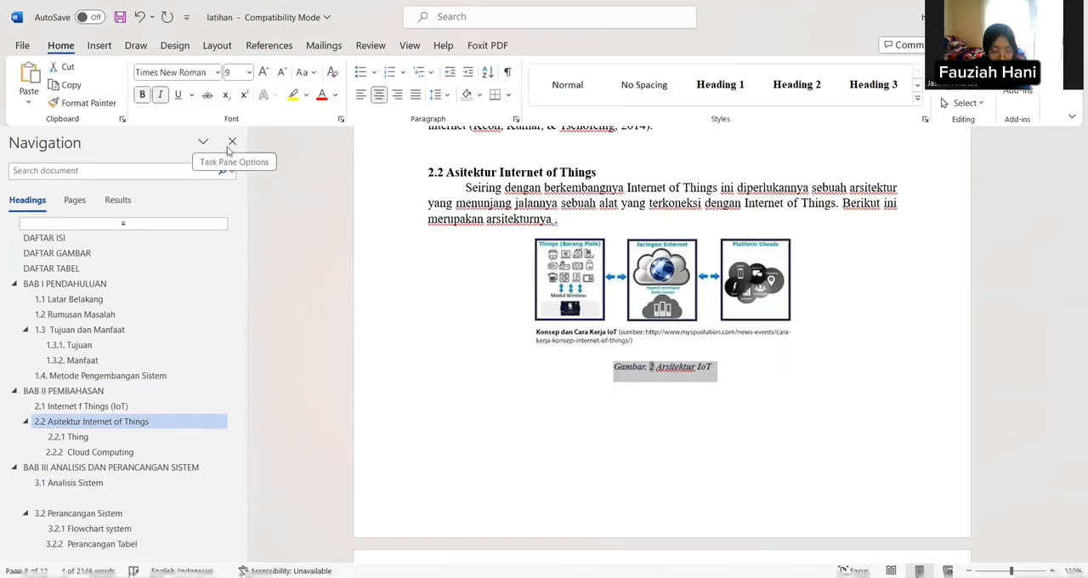
Step: Copy the title "Cloud Computing" below the cloud computing figure in section 2.2.2
{"action": "scroll", "coordinate": [311, 175], "scroll_direction": "down", "scroll_amount": 10}
{"action": "scroll", "coordinate": [374, 180], "scroll_direction": "down", "scroll_amount": 10}
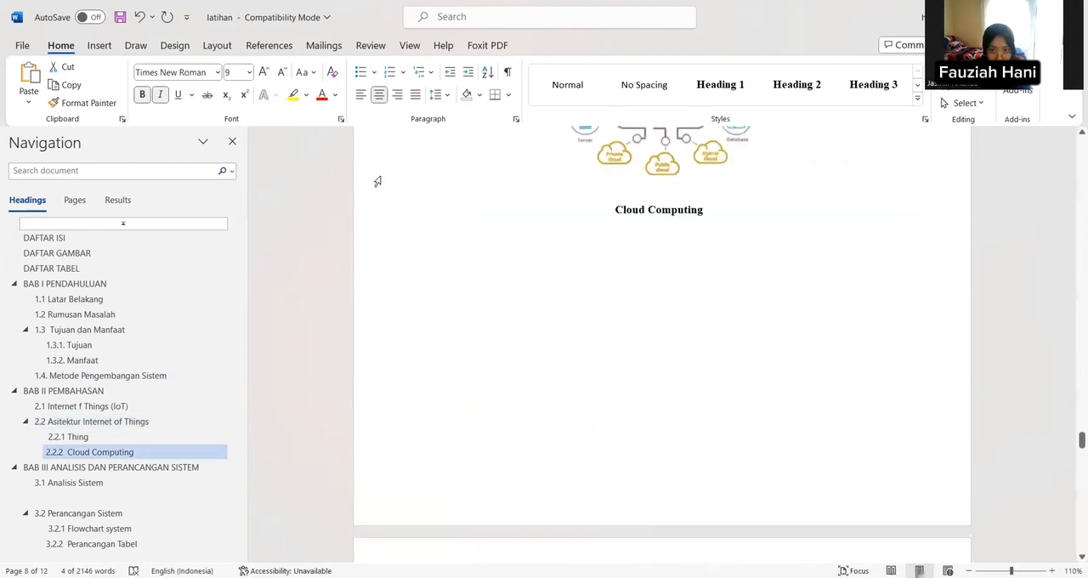
{"action": "scroll", "coordinate": [623, 365], "scroll_direction": "up", "scroll_amount": 3}
{"action": "left_click_drag", "start_coordinate": [613, 326], "coordinate": [695, 332]}
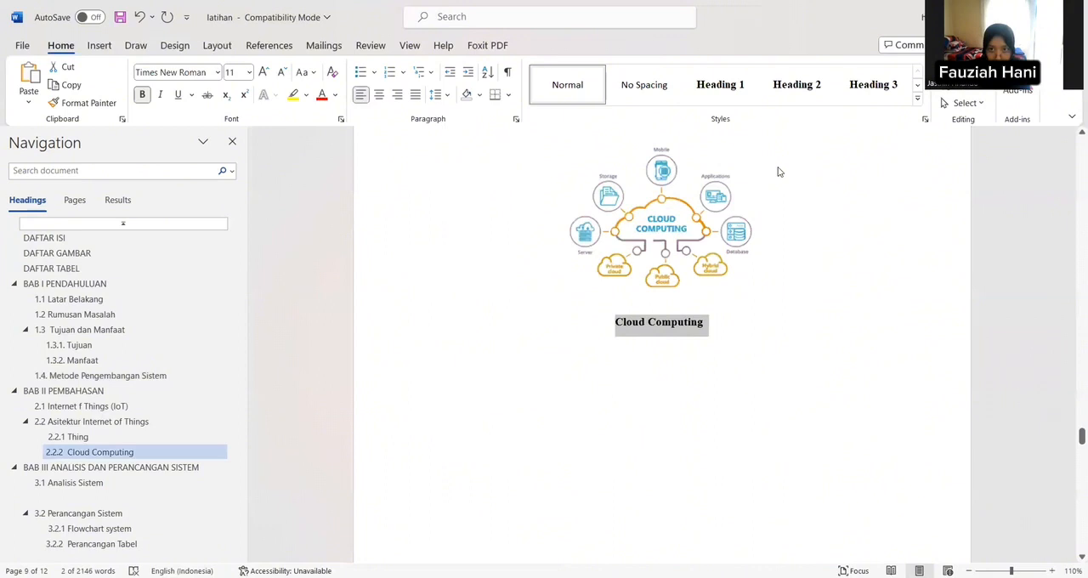
{"action": "right_click", "coordinate": [695, 330]}
{"action": "left_click", "coordinate": [731, 102]}
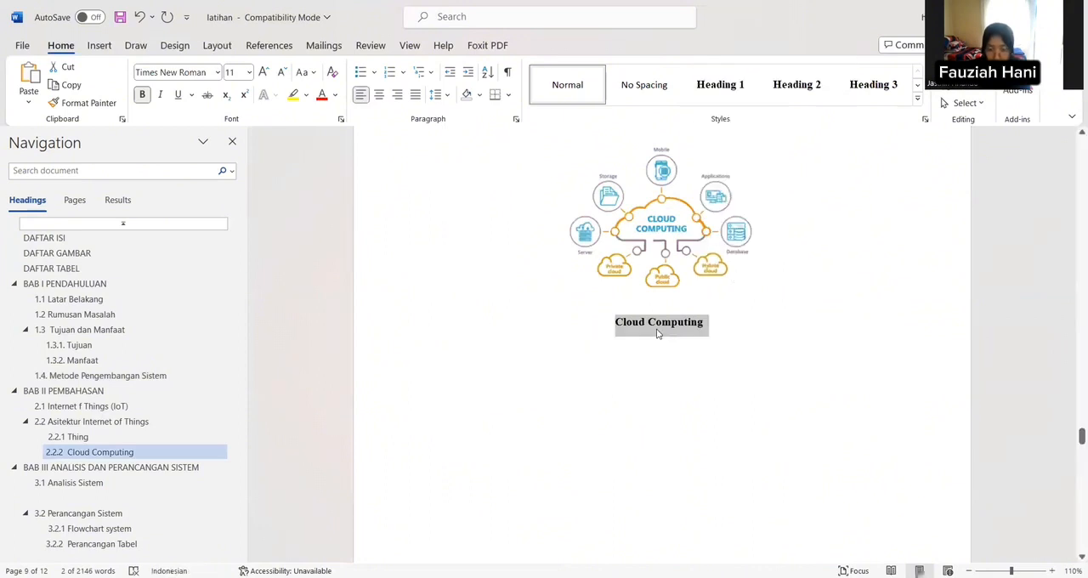
Step: Replace the title under the cloud computing figure with a "Gambar." caption containing the copied text, pasted as text only
{"action": "key", "text": "Delete"}
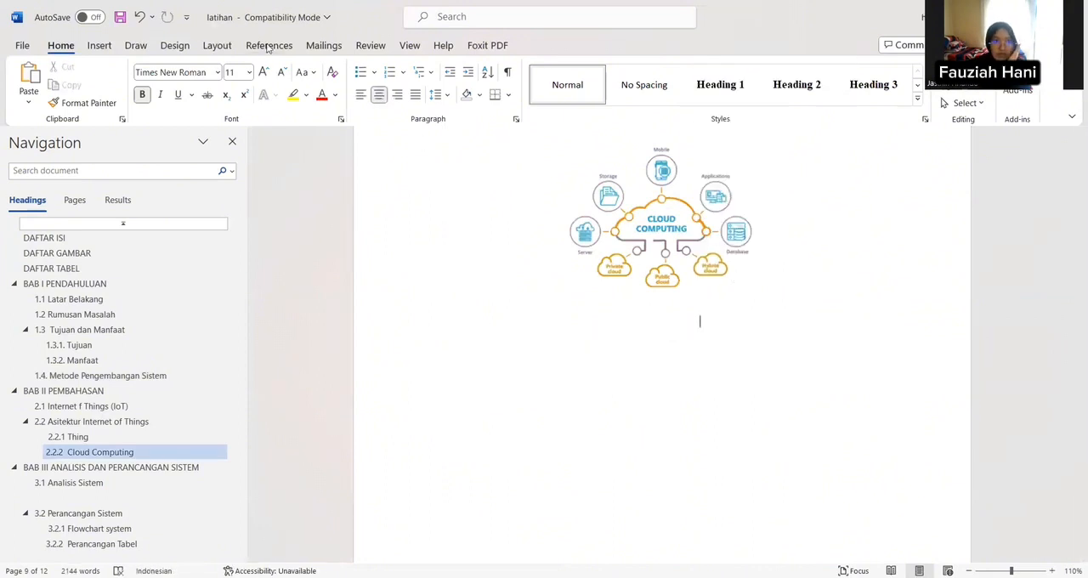
{"action": "left_click", "coordinate": [268, 45]}
{"action": "left_click", "coordinate": [481, 99]}
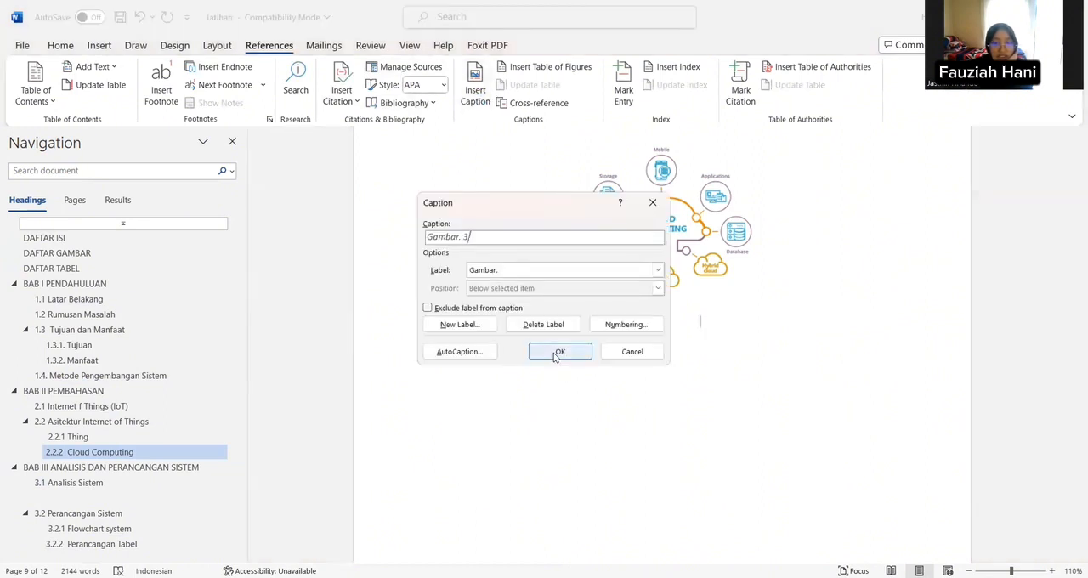
{"action": "left_click", "coordinate": [559, 351]}
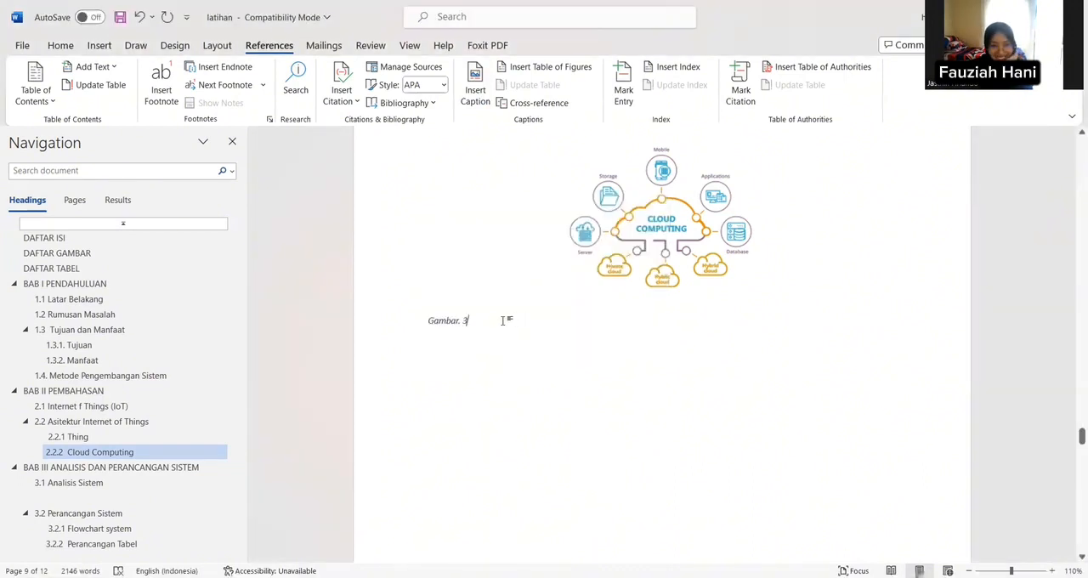
{"action": "right_click", "coordinate": [496, 324]}
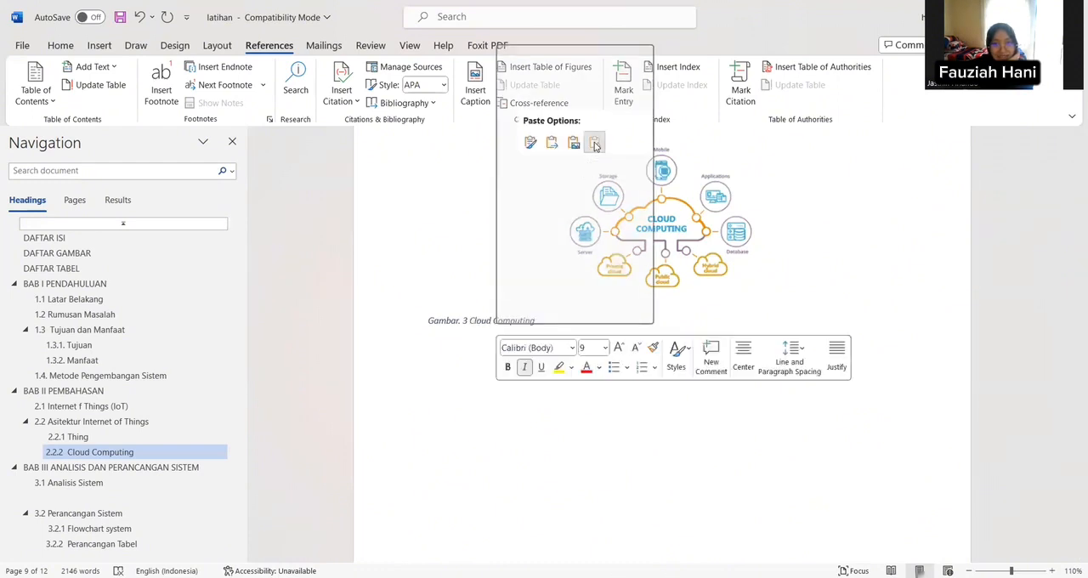
{"action": "left_click", "coordinate": [595, 145]}
Step: Insert a table of figures on a new line under DAFTAR GAMBAR, using the "Gambar." caption label
{"action": "scroll", "coordinate": [693, 236], "scroll_direction": "down", "scroll_amount": 5}
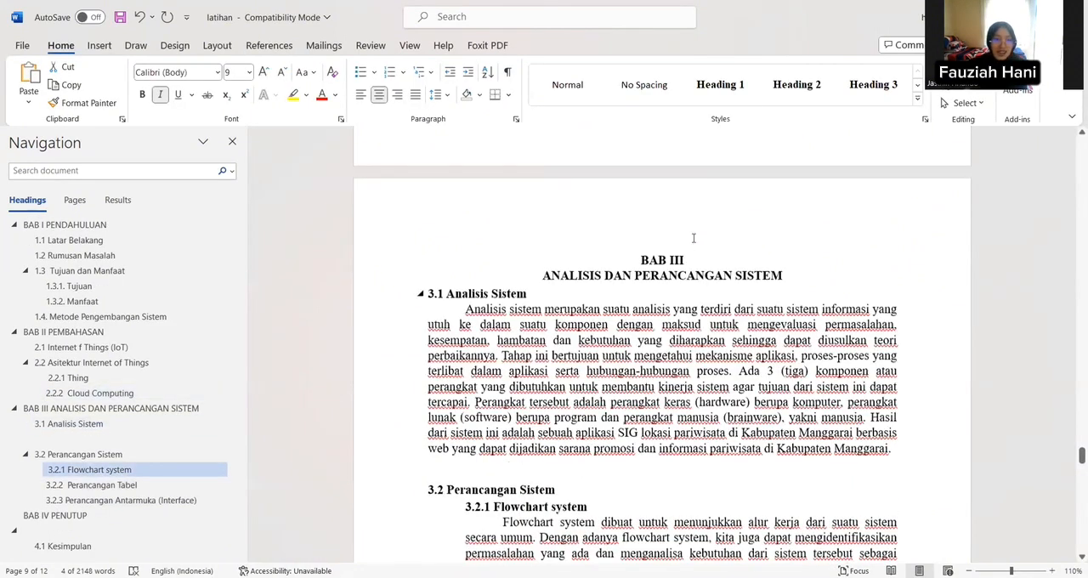
{"action": "scroll", "coordinate": [693, 238], "scroll_direction": "up", "scroll_amount": 8}
{"action": "scroll", "coordinate": [651, 232], "scroll_direction": "up", "scroll_amount": 6}
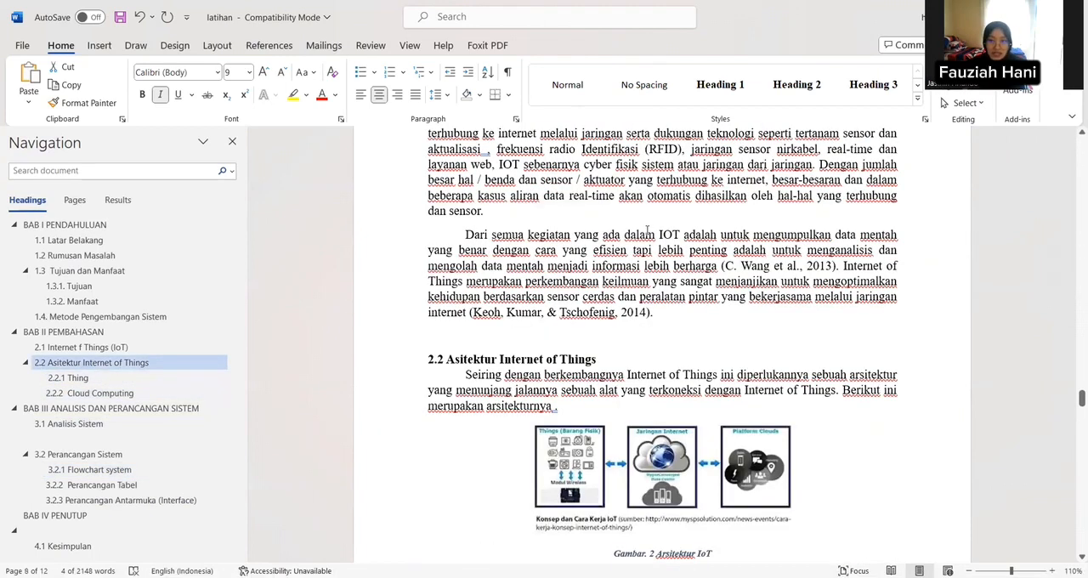
{"action": "scroll", "coordinate": [648, 232], "scroll_direction": "up", "scroll_amount": 4}
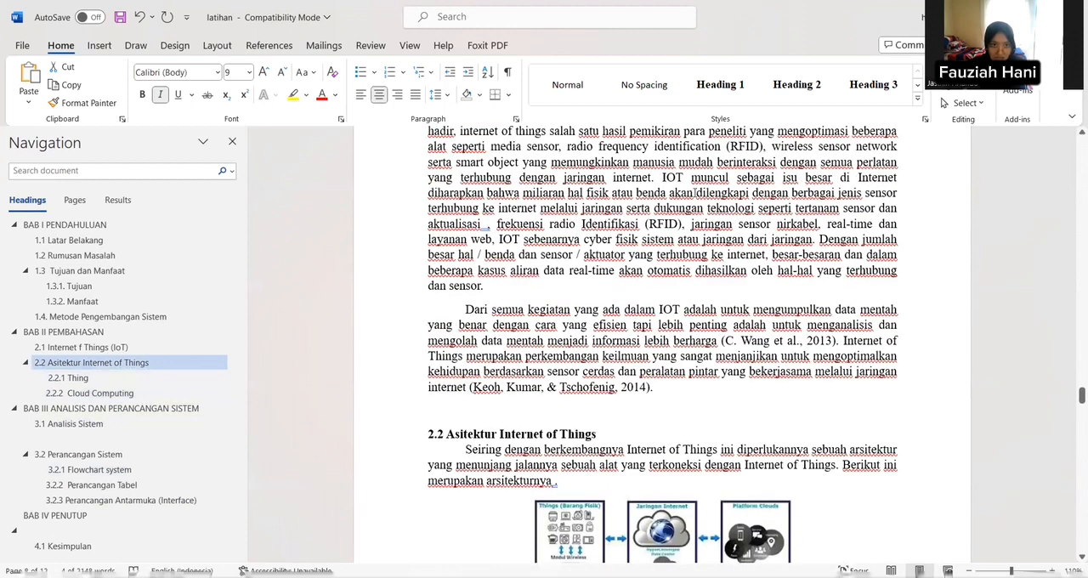
{"action": "scroll", "coordinate": [703, 179], "scroll_direction": "up", "scroll_amount": 15}
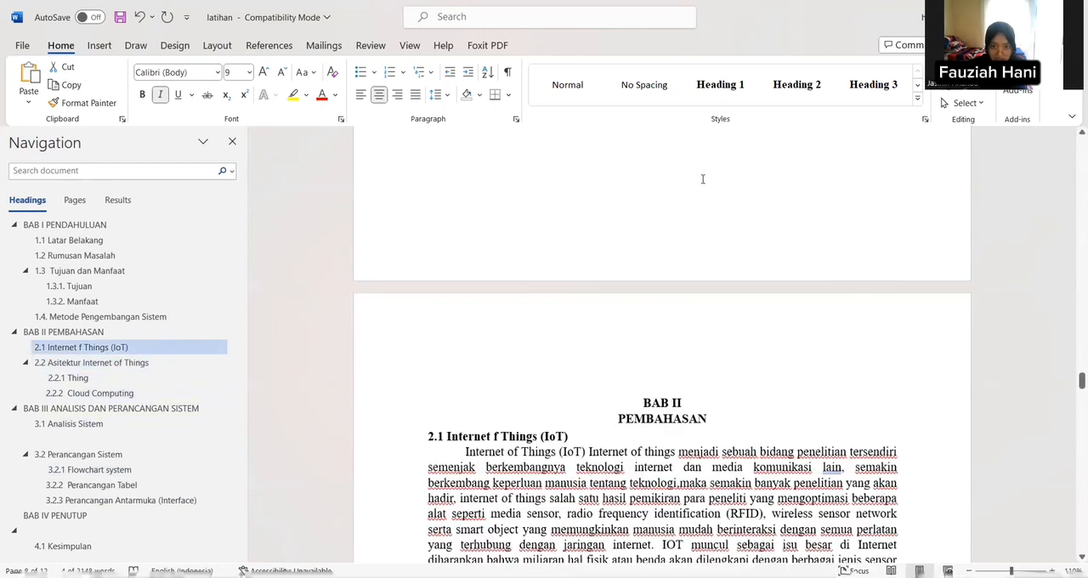
{"action": "scroll", "coordinate": [702, 179], "scroll_direction": "up", "scroll_amount": 20}
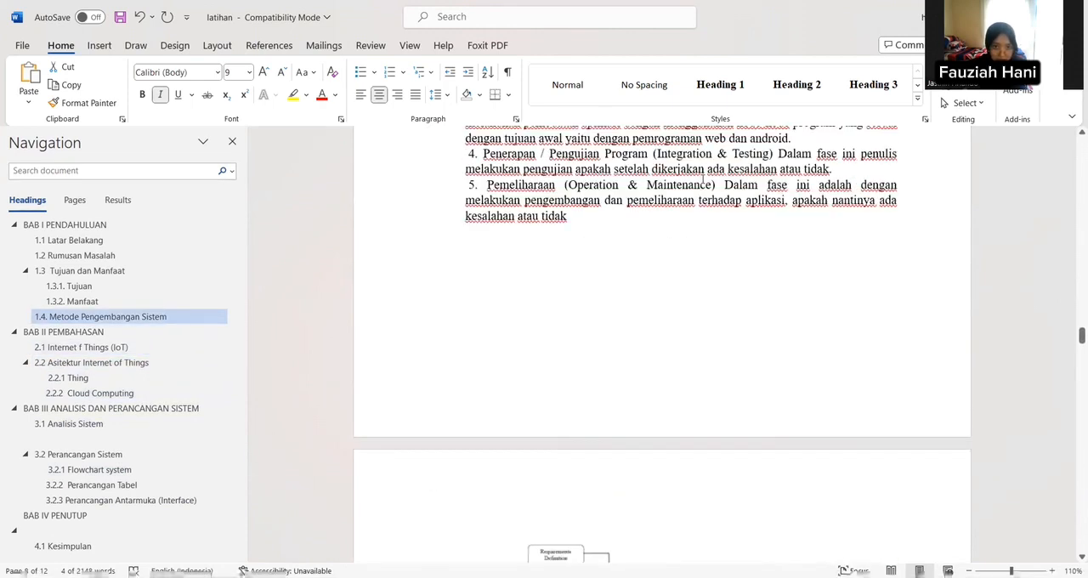
{"action": "scroll", "coordinate": [703, 178], "scroll_direction": "up", "scroll_amount": 20}
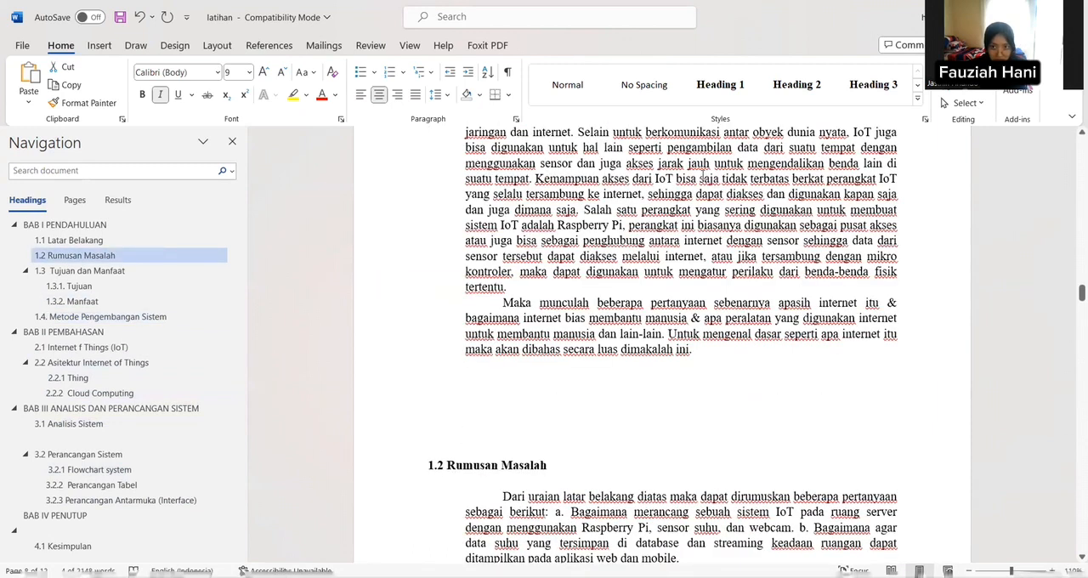
{"action": "scroll", "coordinate": [703, 174], "scroll_direction": "up", "scroll_amount": 5}
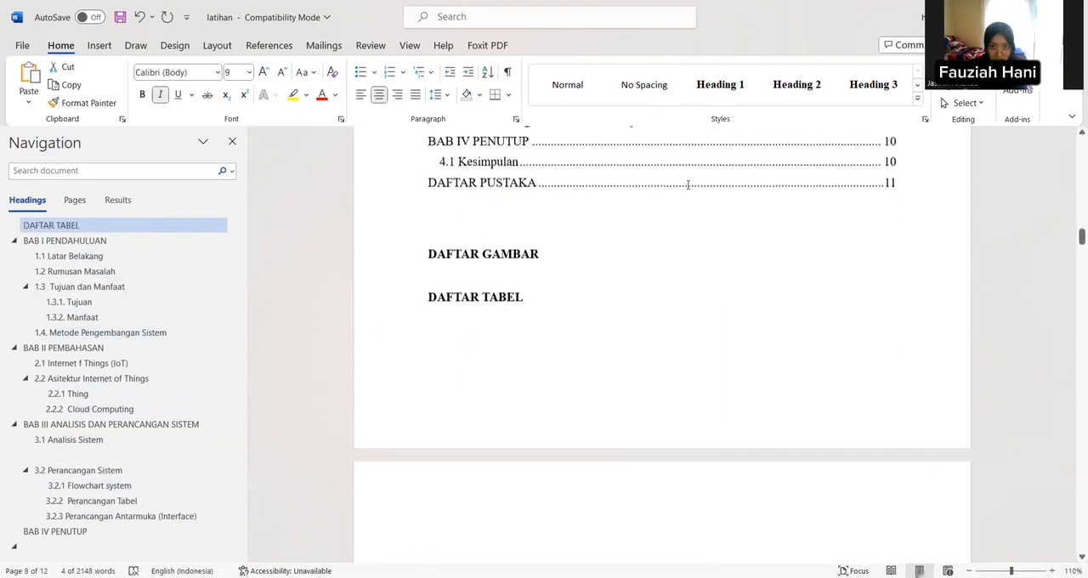
{"action": "left_click", "coordinate": [555, 253]}
{"action": "key", "text": "Return"}
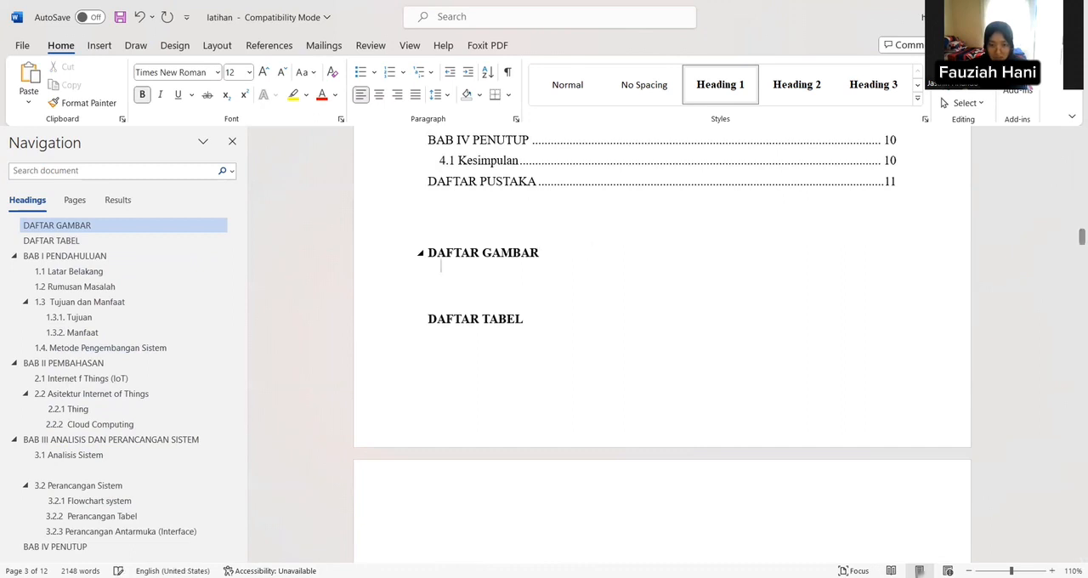
{"action": "left_click", "coordinate": [286, 47]}
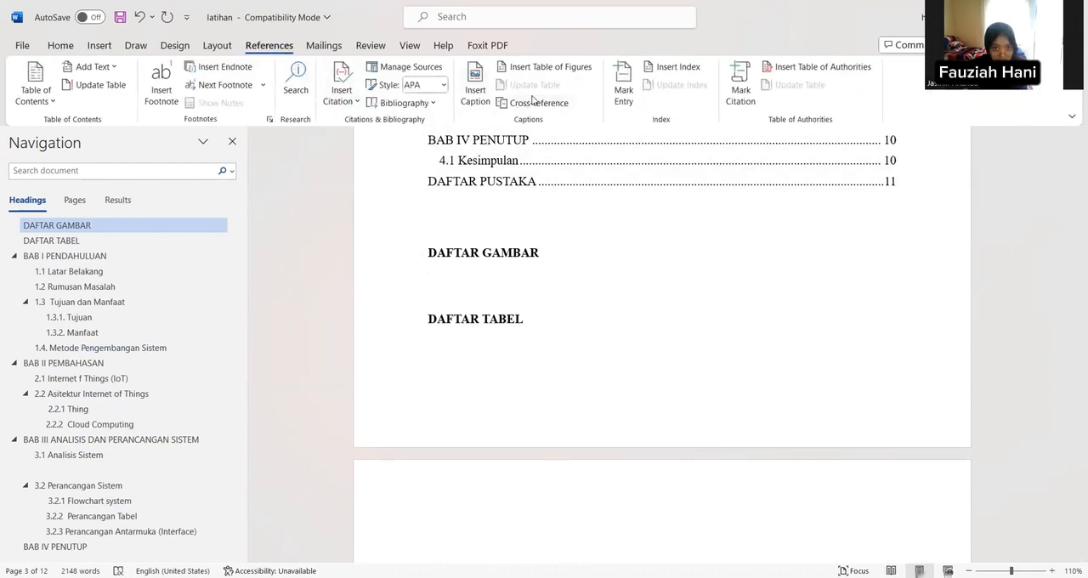
{"action": "left_click", "coordinate": [551, 67]}
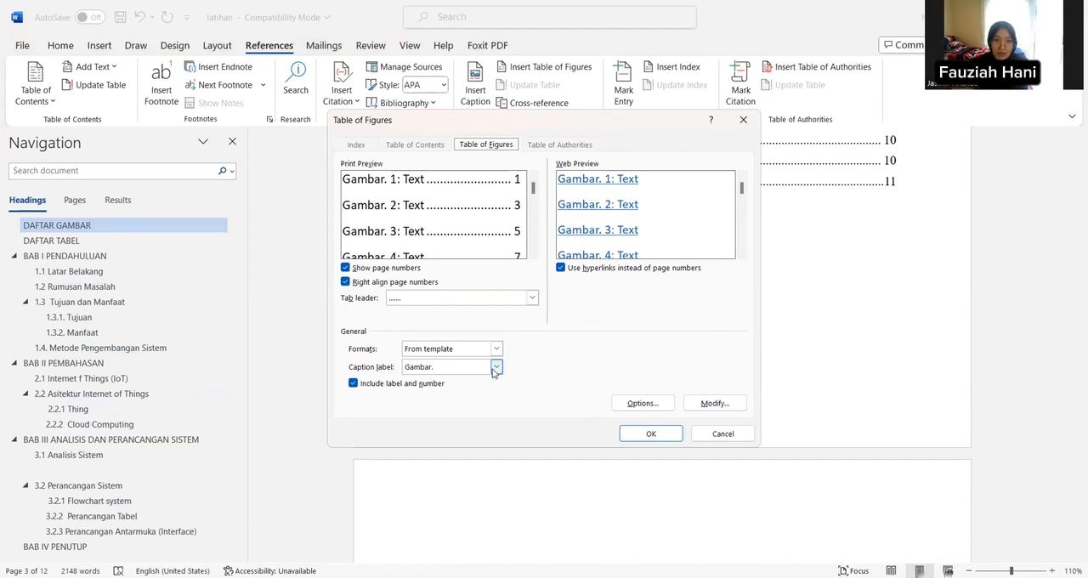
{"action": "left_click", "coordinate": [496, 368]}
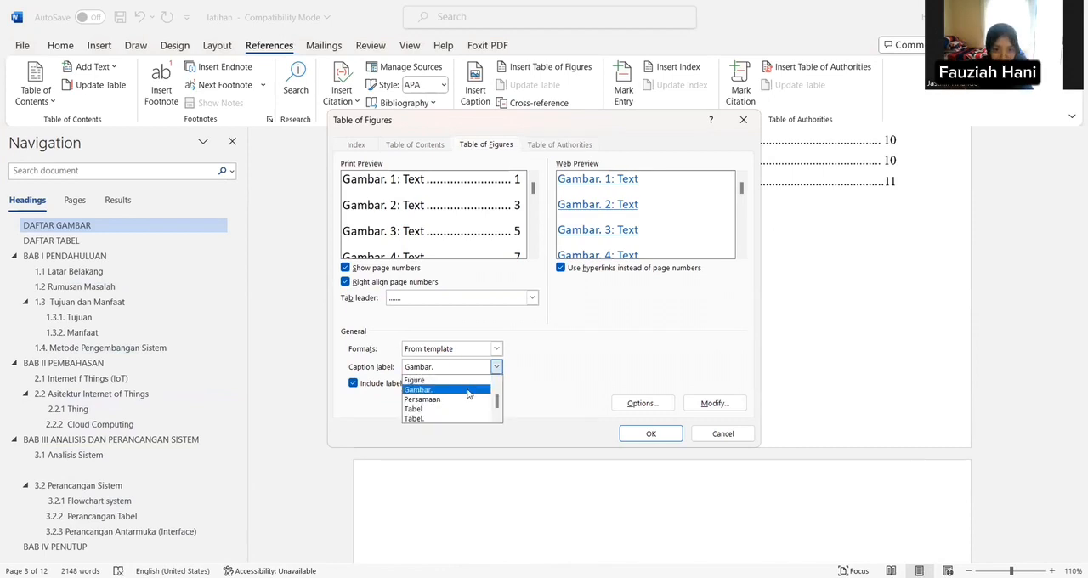
{"action": "left_click", "coordinate": [464, 390]}
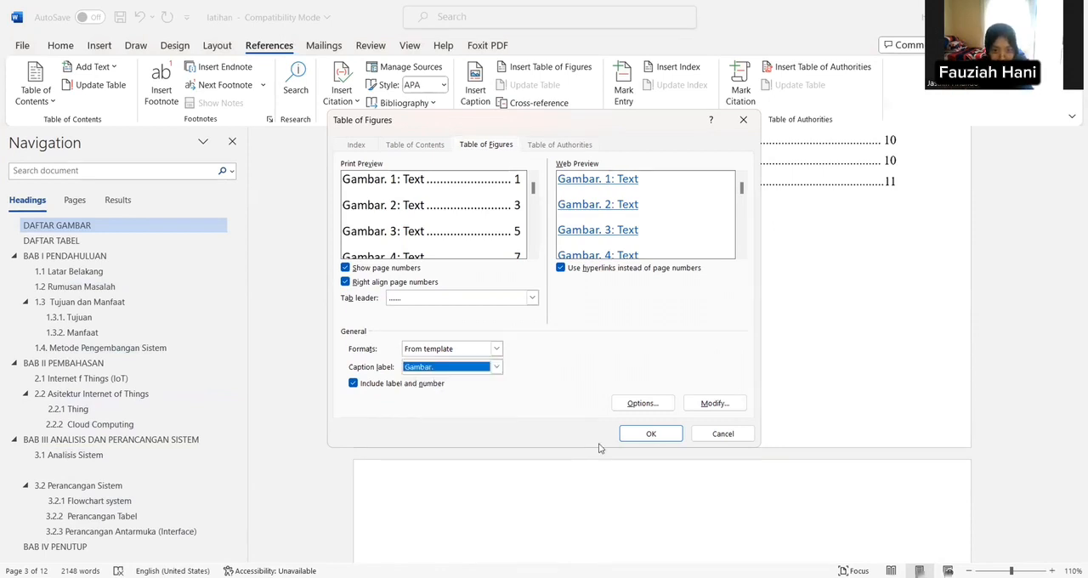
{"action": "left_click", "coordinate": [637, 441]}
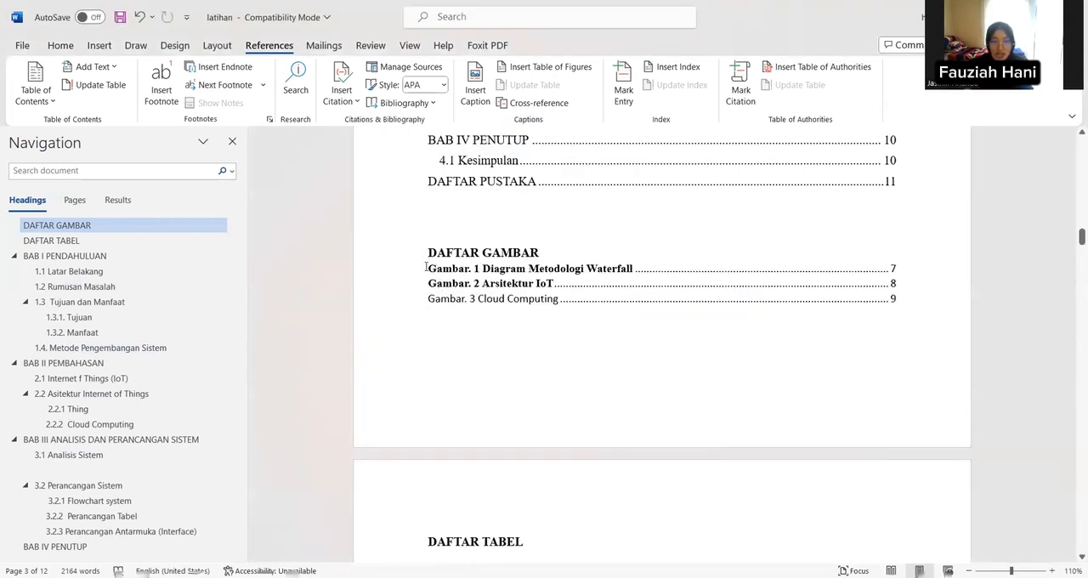
Step: Format all entries of the list of figures in Times New Roman, size 12, without bold
{"action": "left_click_drag", "start_coordinate": [426, 267], "coordinate": [799, 311]}
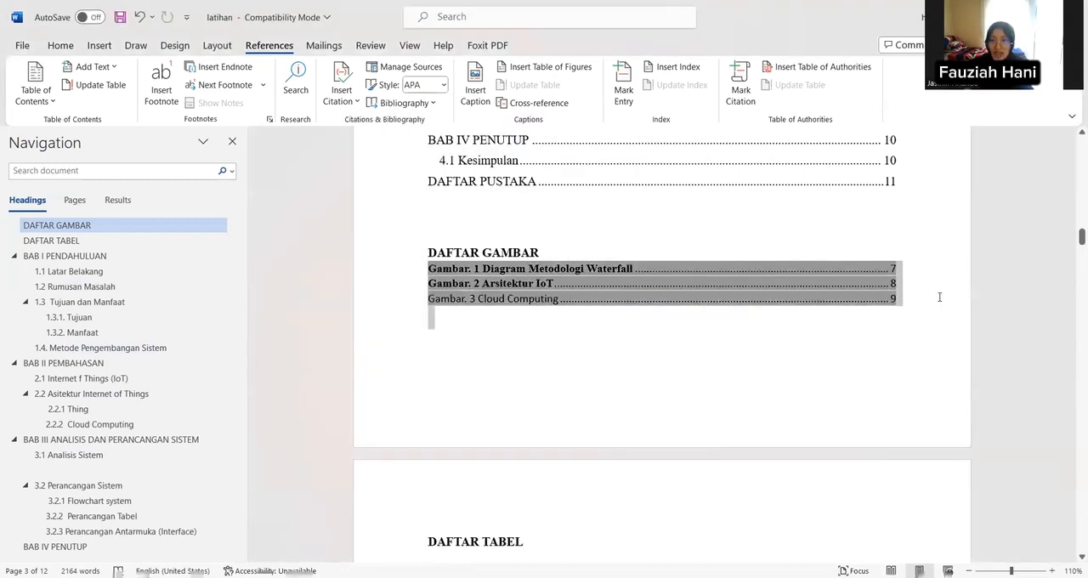
{"action": "left_click", "coordinate": [51, 47]}
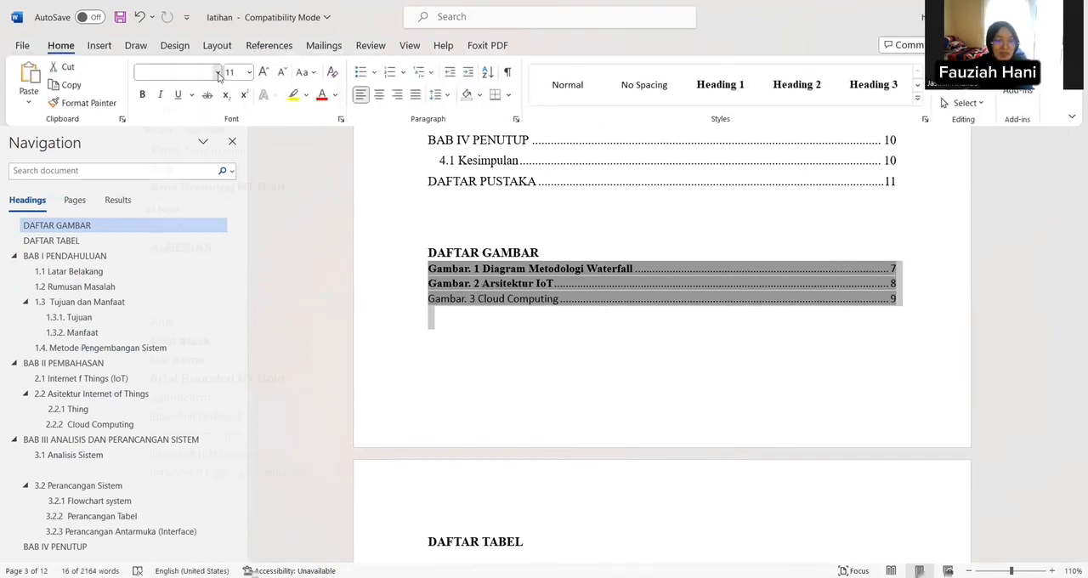
{"action": "left_click", "coordinate": [187, 173]}
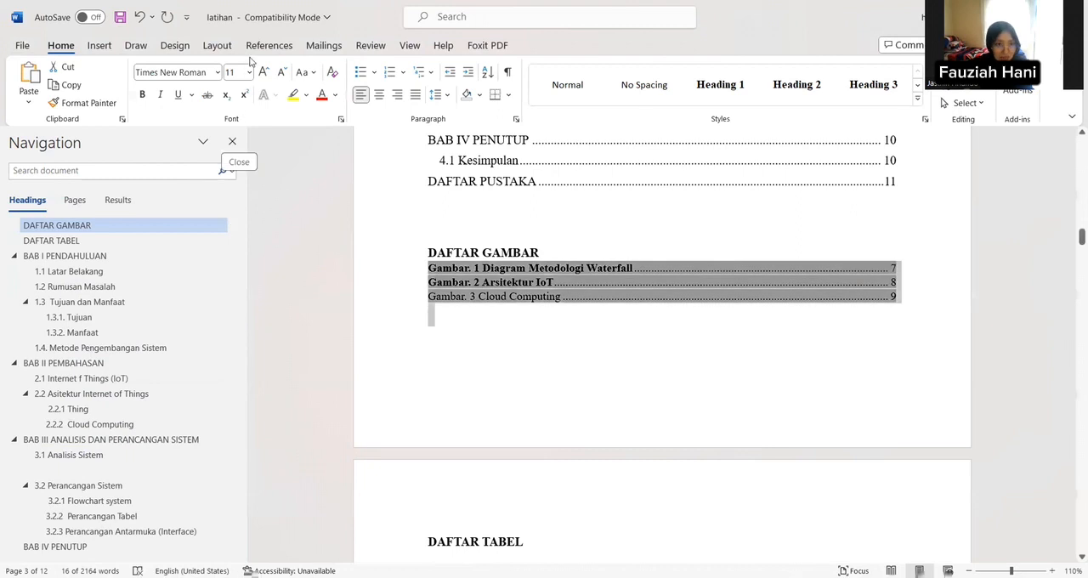
{"action": "left_click", "coordinate": [250, 73]}
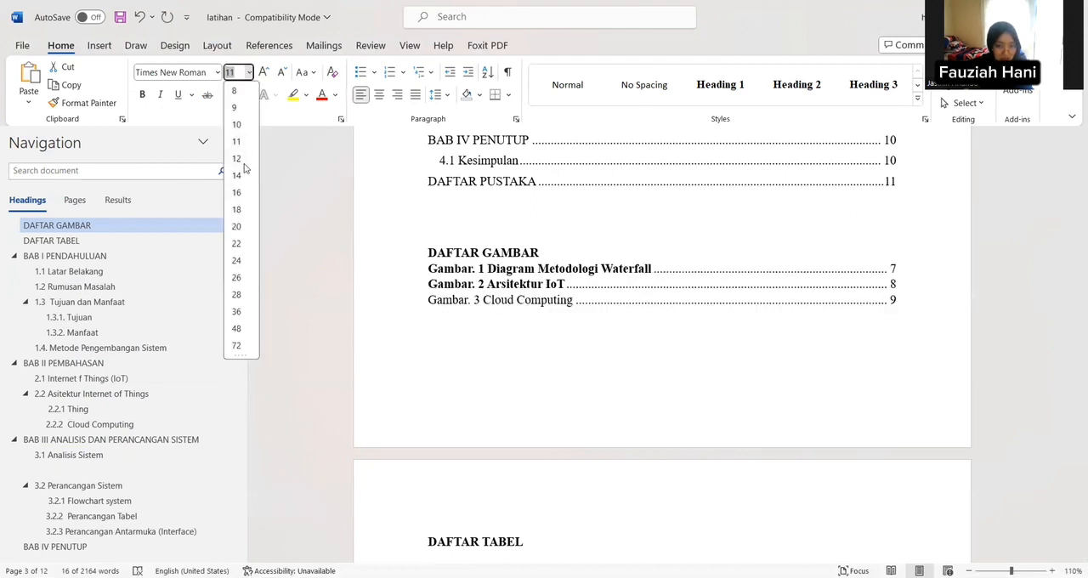
{"action": "left_click", "coordinate": [238, 161]}
{"action": "left_click", "coordinate": [142, 94]}
{"action": "left_click", "coordinate": [142, 94]}
Step: Add an empty line below the DAFTAR TABEL heading
{"action": "scroll", "coordinate": [374, 342], "scroll_direction": "down", "scroll_amount": 1}
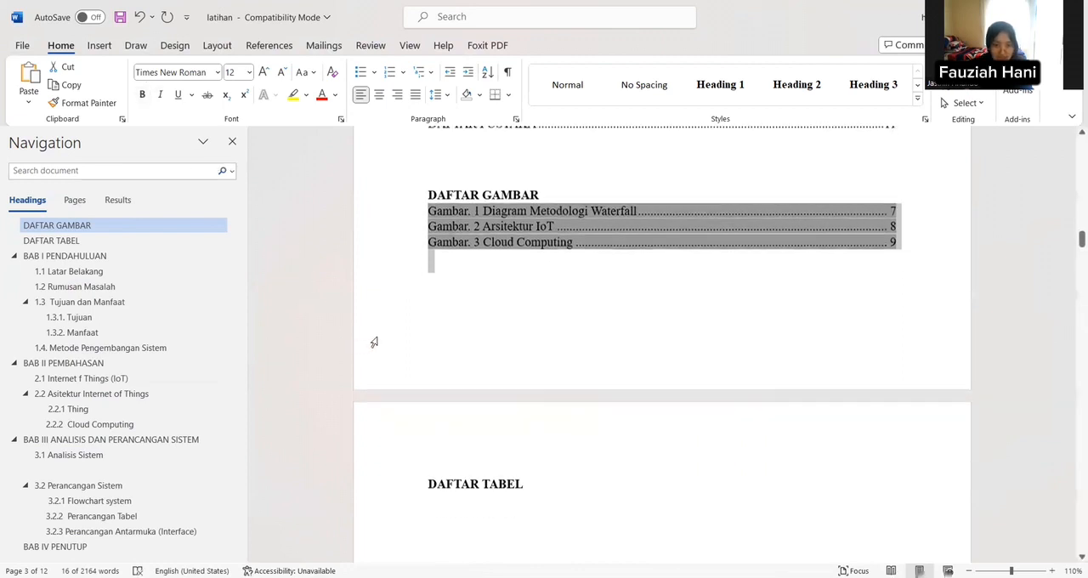
{"action": "left_click", "coordinate": [480, 306]}
{"action": "scroll", "coordinate": [538, 402], "scroll_direction": "down", "scroll_amount": 1}
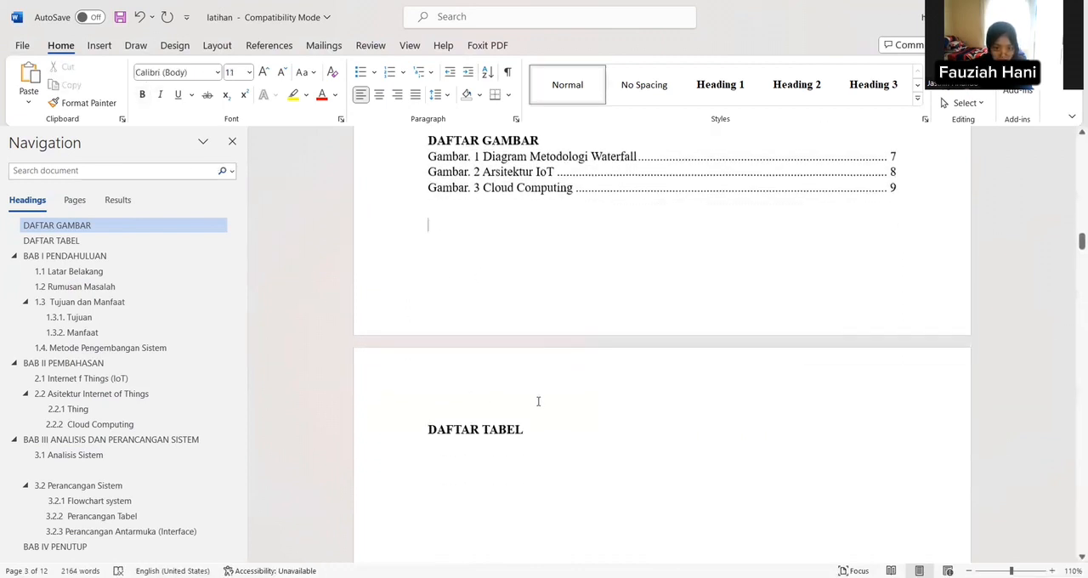
{"action": "left_click", "coordinate": [547, 431]}
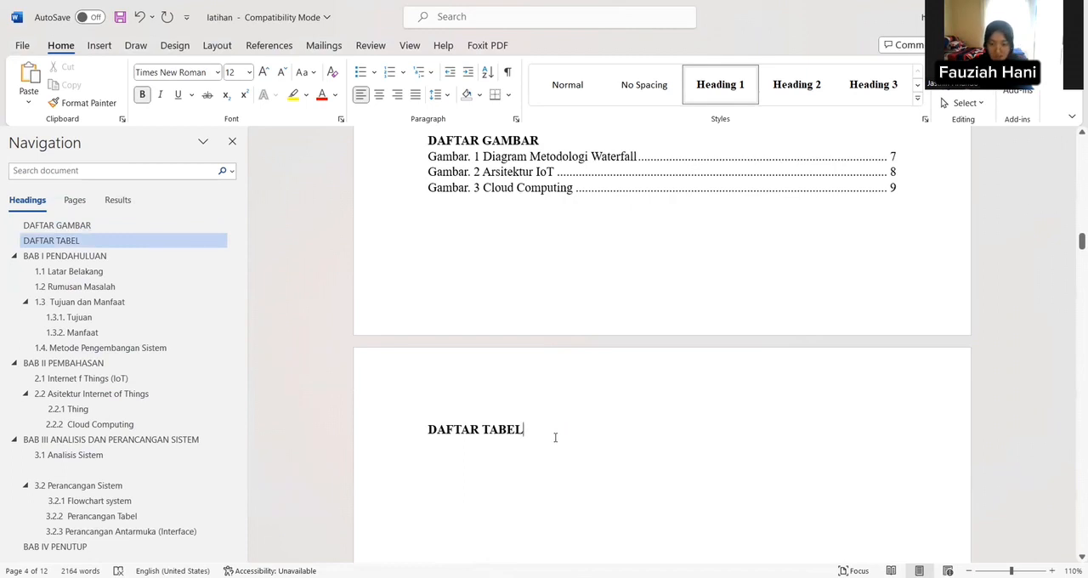
{"action": "key", "text": "Return"}
Step: Add an empty line directly above the table in section 3.2.2 Perancangan Tabel
{"action": "scroll", "coordinate": [544, 438], "scroll_direction": "down", "scroll_amount": 1}
{"action": "scroll", "coordinate": [538, 439], "scroll_direction": "down", "scroll_amount": 20}
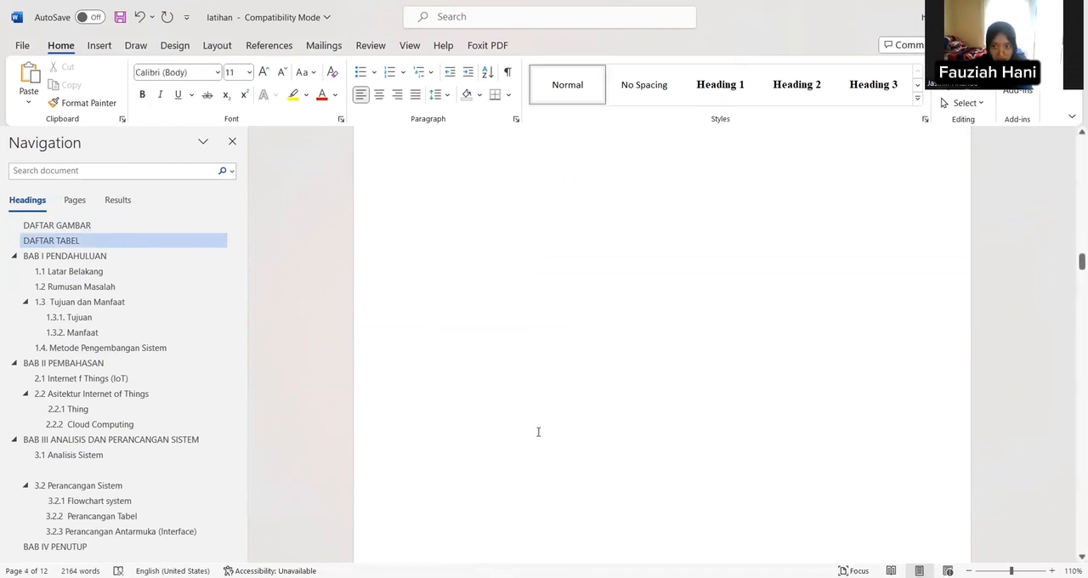
{"action": "scroll", "coordinate": [512, 413], "scroll_direction": "down", "scroll_amount": 15}
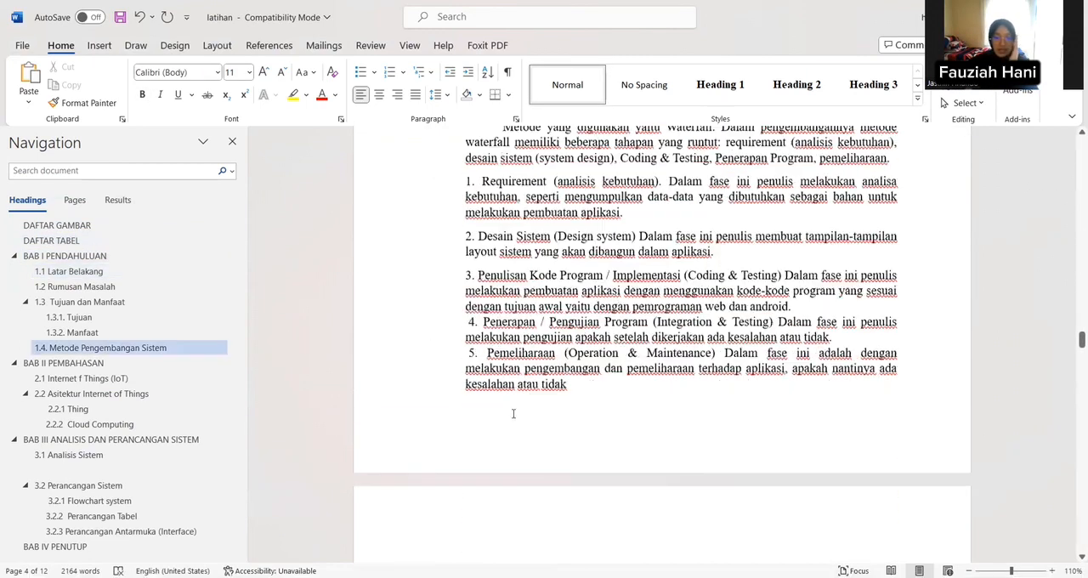
{"action": "scroll", "coordinate": [511, 411], "scroll_direction": "down", "scroll_amount": 15}
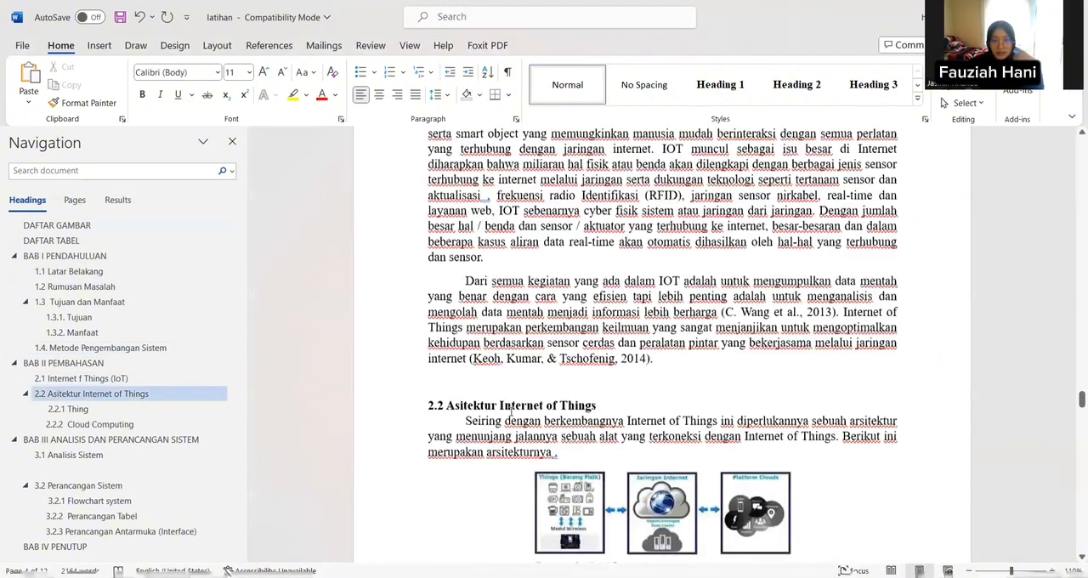
{"action": "scroll", "coordinate": [511, 406], "scroll_direction": "down", "scroll_amount": 10}
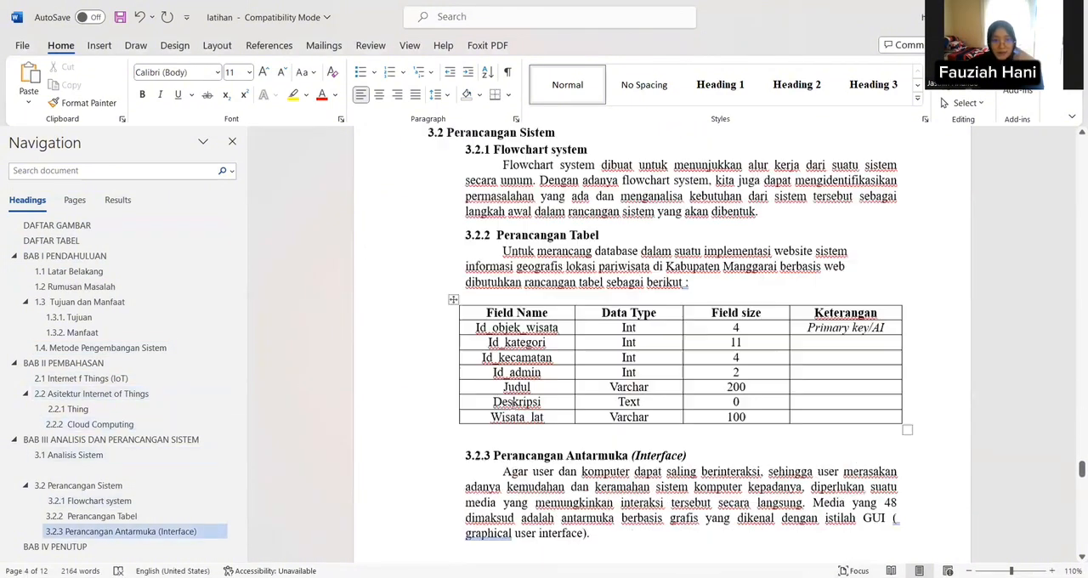
{"action": "left_click", "coordinate": [689, 254]}
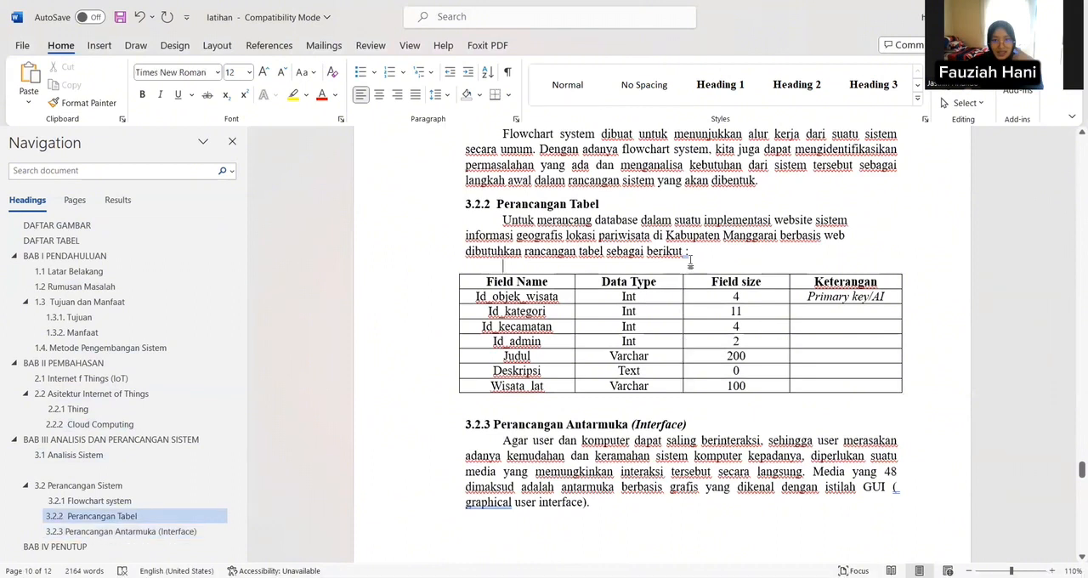
{"action": "key", "text": "Return"}
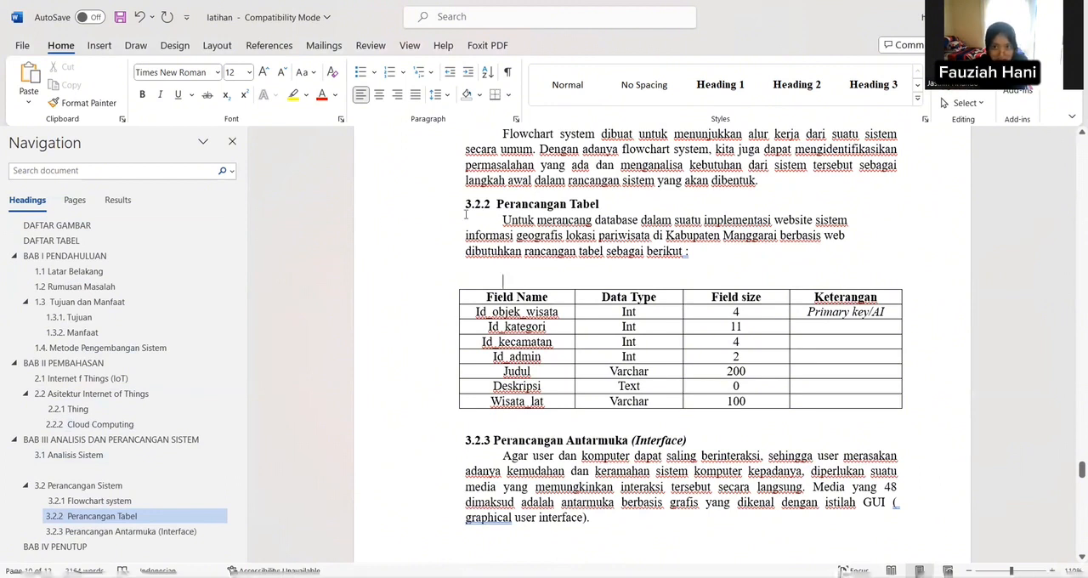
Step: Insert a caption with the "Tabel." label on the empty line above the table in section 3.2.2
{"action": "left_click", "coordinate": [270, 45]}
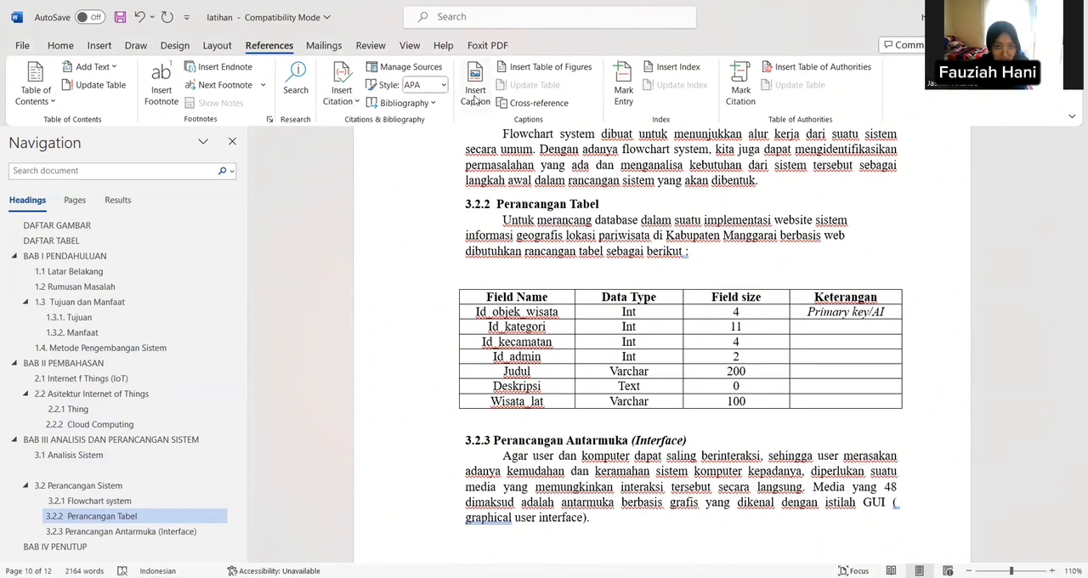
{"action": "left_click", "coordinate": [475, 94]}
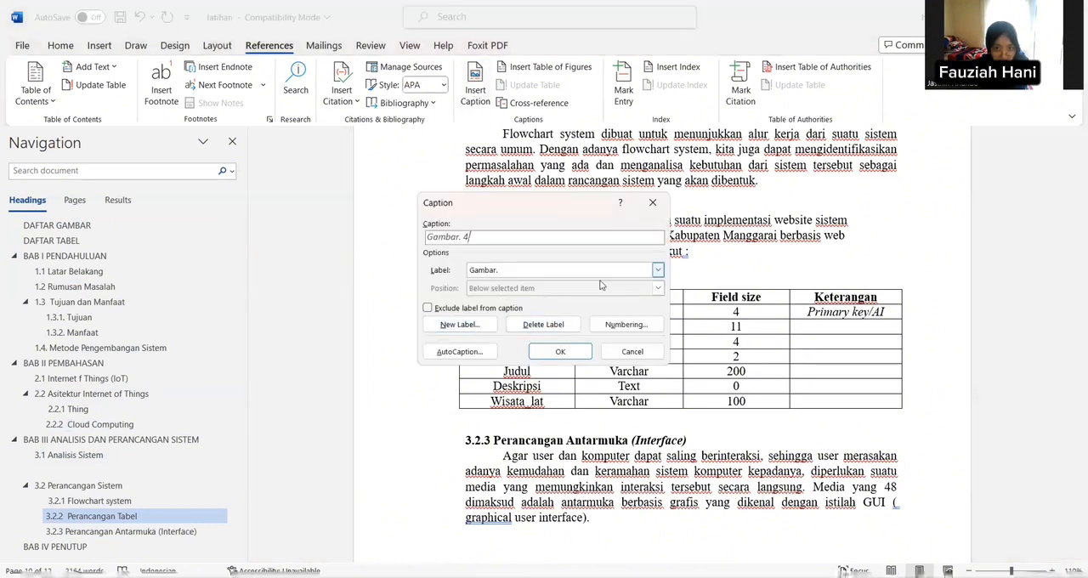
{"action": "left_click", "coordinate": [658, 270]}
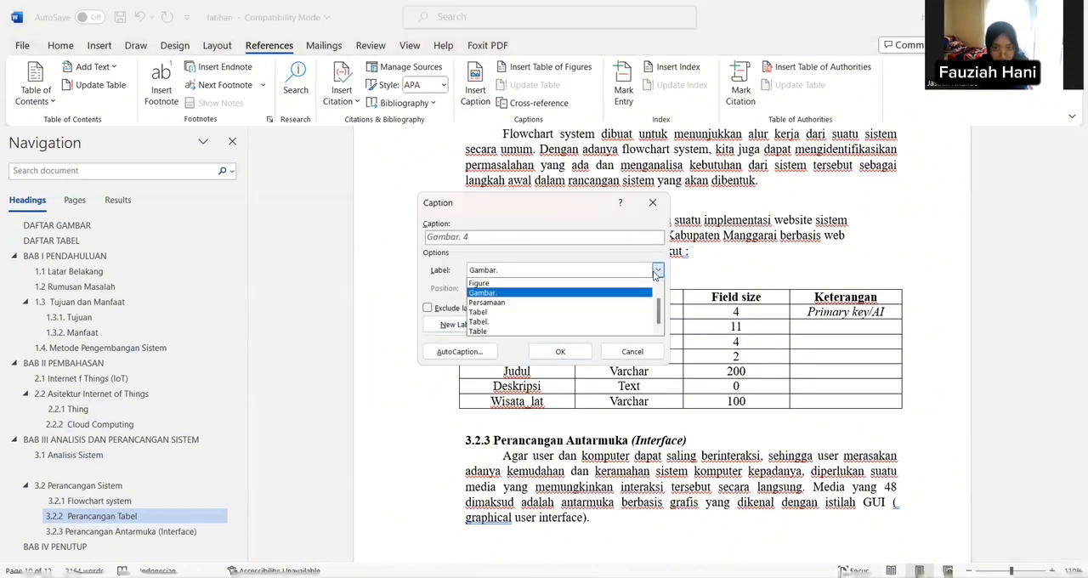
{"action": "left_click", "coordinate": [607, 321]}
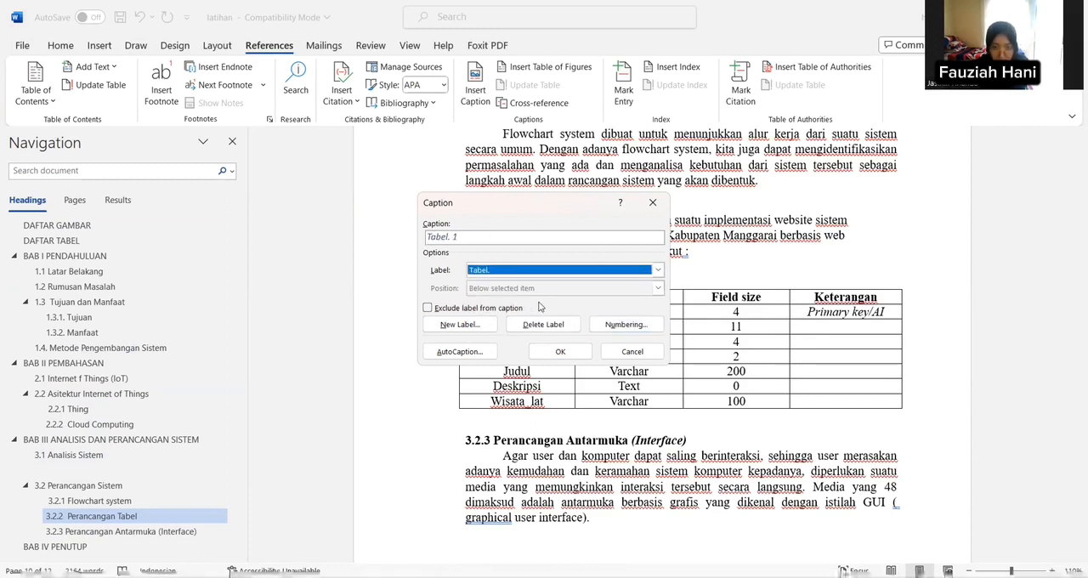
{"action": "left_click", "coordinate": [561, 351]}
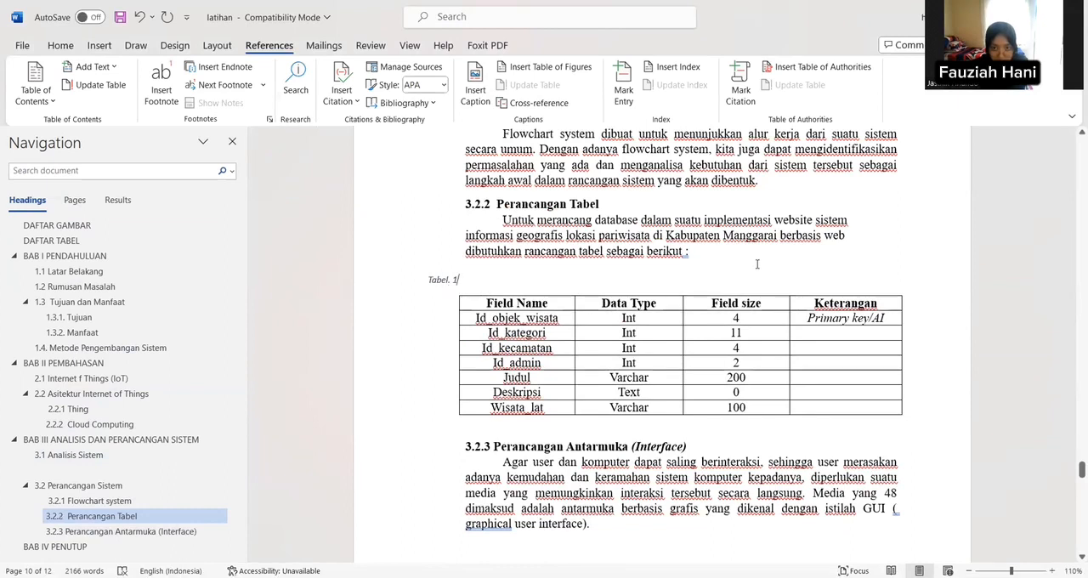
Step: Copy "sistem informasi geografis lokasi pariwisata di Kabupaten Manggarai" from the paragraph above and paste it as text only after the table's caption number
{"action": "left_click_drag", "start_coordinate": [816, 219], "coordinate": [778, 244]}
{"action": "key", "text": "ctrl+c"}
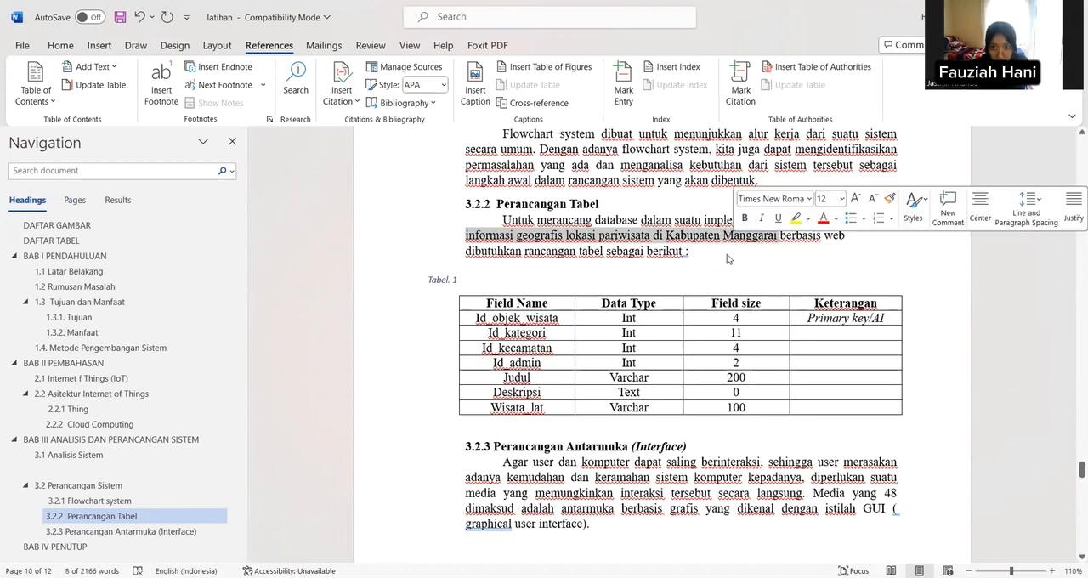
{"action": "right_click", "coordinate": [729, 236]}
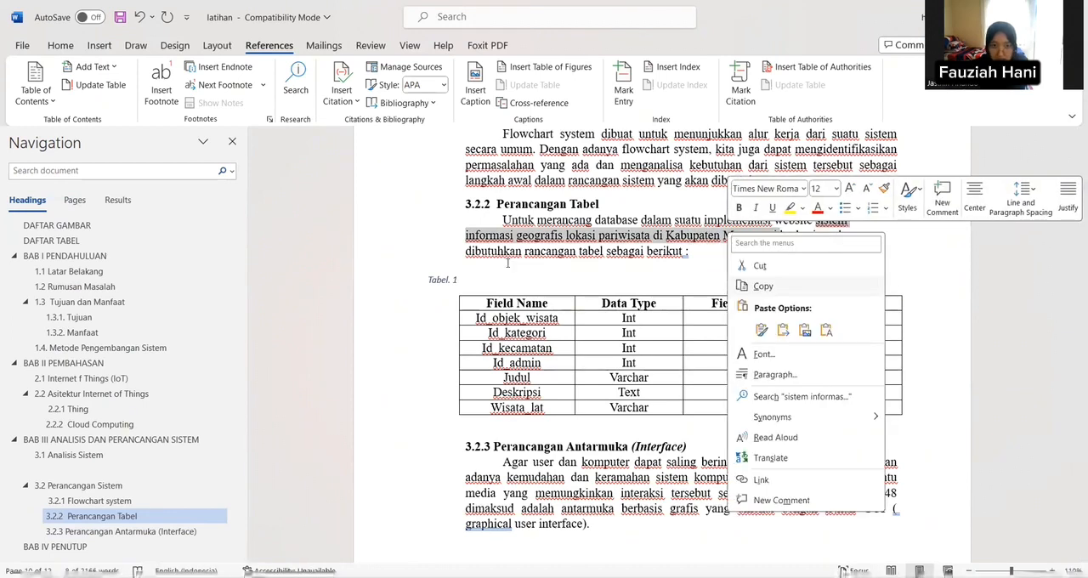
{"action": "left_click", "coordinate": [475, 279]}
{"action": "right_click", "coordinate": [480, 281]}
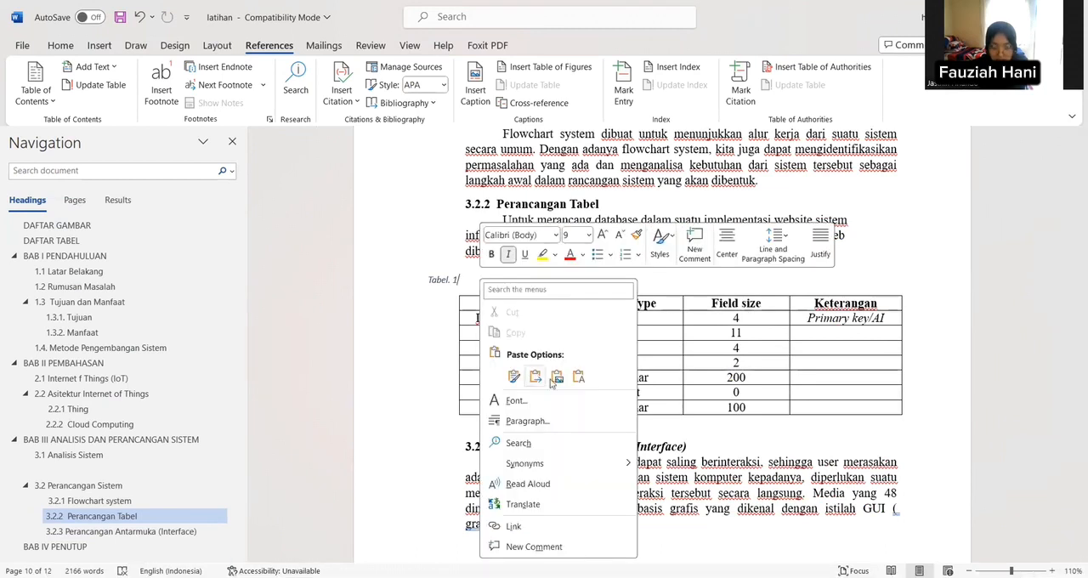
{"action": "left_click", "coordinate": [579, 377]}
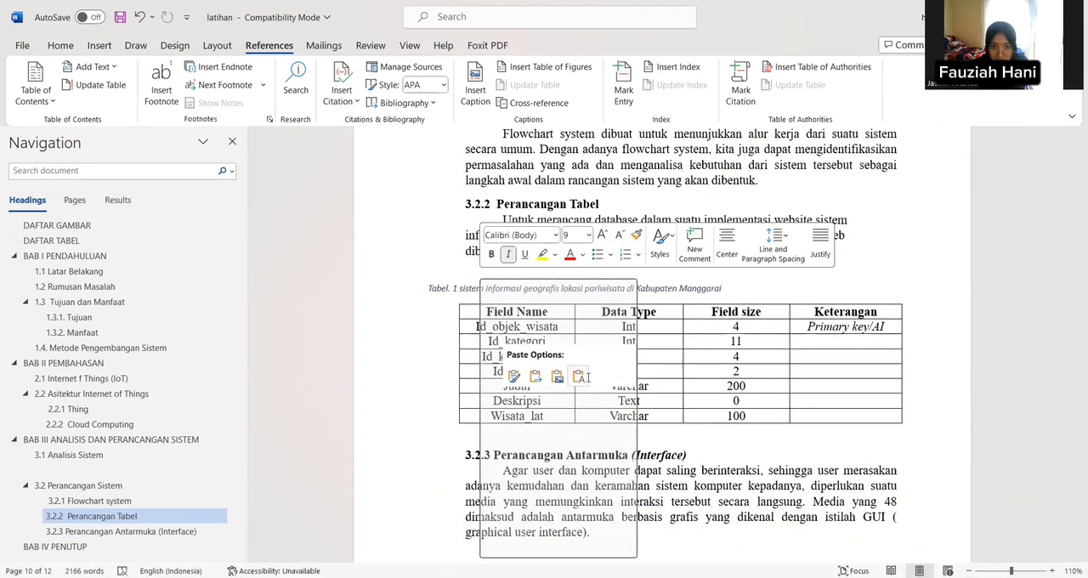
{"action": "left_click", "coordinate": [586, 379]}
Step: Format the whole table caption in Times New Roman and center it above the table
{"action": "left_click_drag", "start_coordinate": [430, 281], "coordinate": [716, 285]}
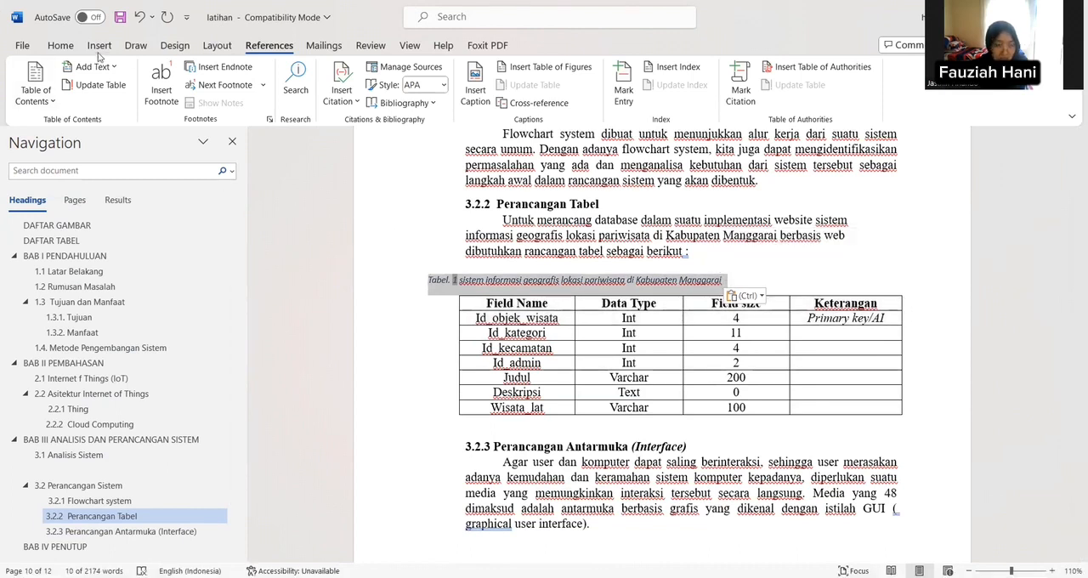
{"action": "left_click", "coordinate": [60, 45]}
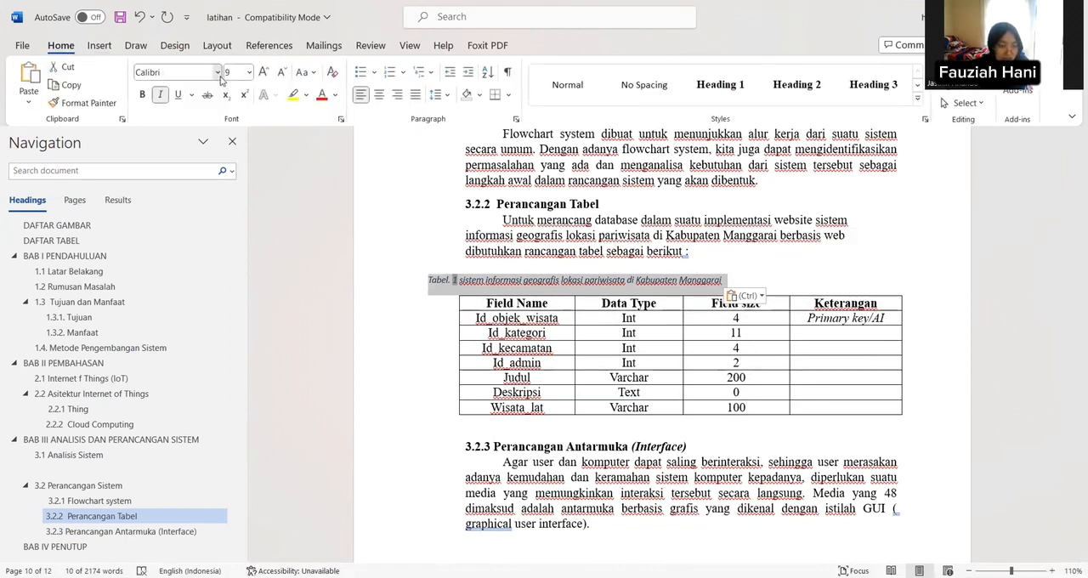
{"action": "left_click", "coordinate": [218, 73]}
{"action": "left_click", "coordinate": [196, 173]}
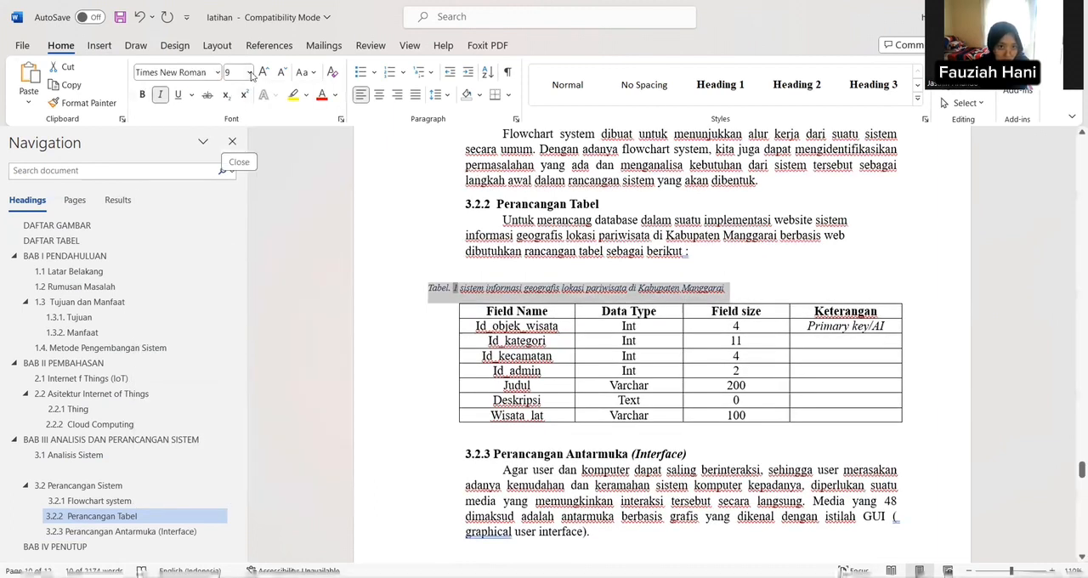
{"action": "left_click", "coordinate": [142, 97]}
{"action": "left_click", "coordinate": [142, 96]}
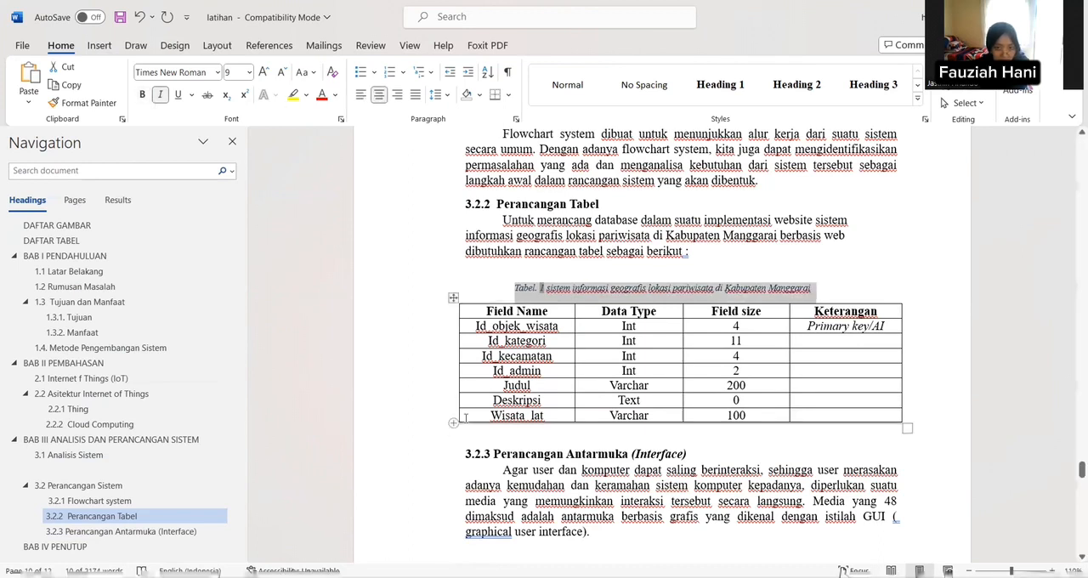
{"action": "left_click", "coordinate": [420, 353]}
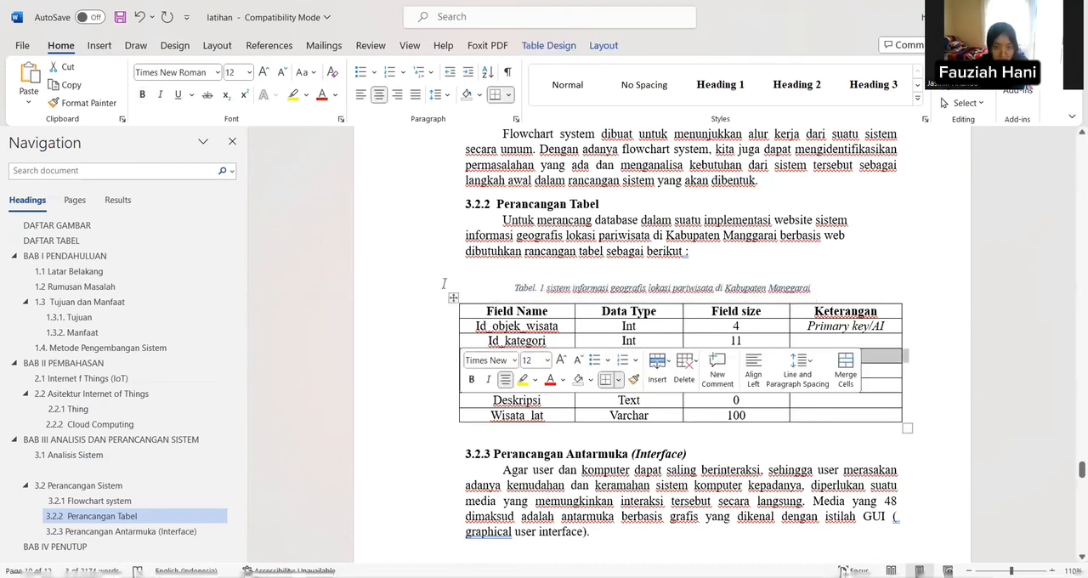
{"action": "left_click", "coordinate": [999, 256]}
Step: Insert a table of figures on a new line under the DAFTAR TABEL heading, using the "Tabel." caption label
{"action": "scroll", "coordinate": [992, 253], "scroll_direction": "down", "scroll_amount": 15}
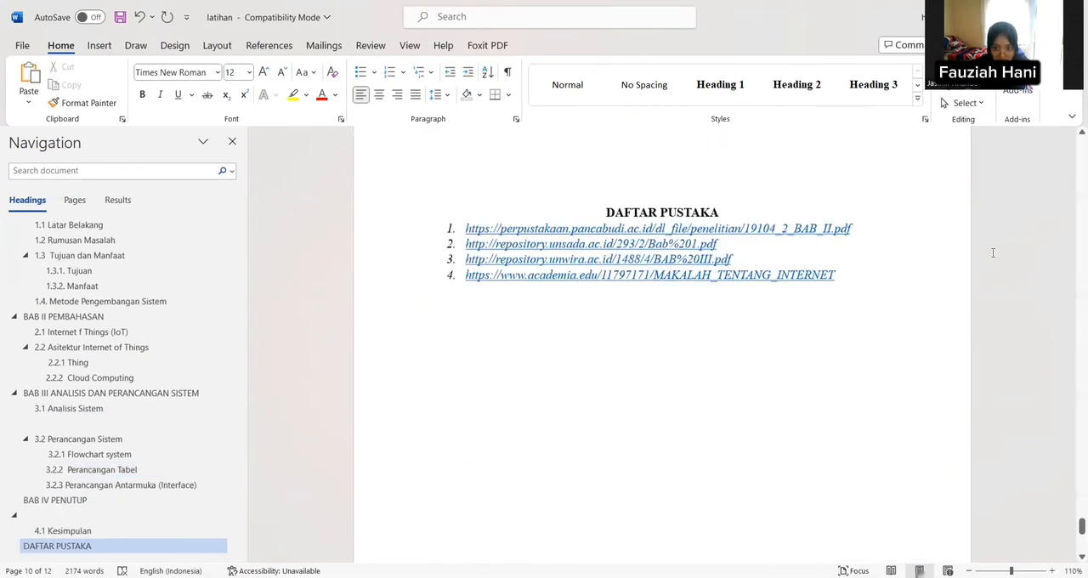
{"action": "scroll", "coordinate": [992, 253], "scroll_direction": "up", "scroll_amount": 12}
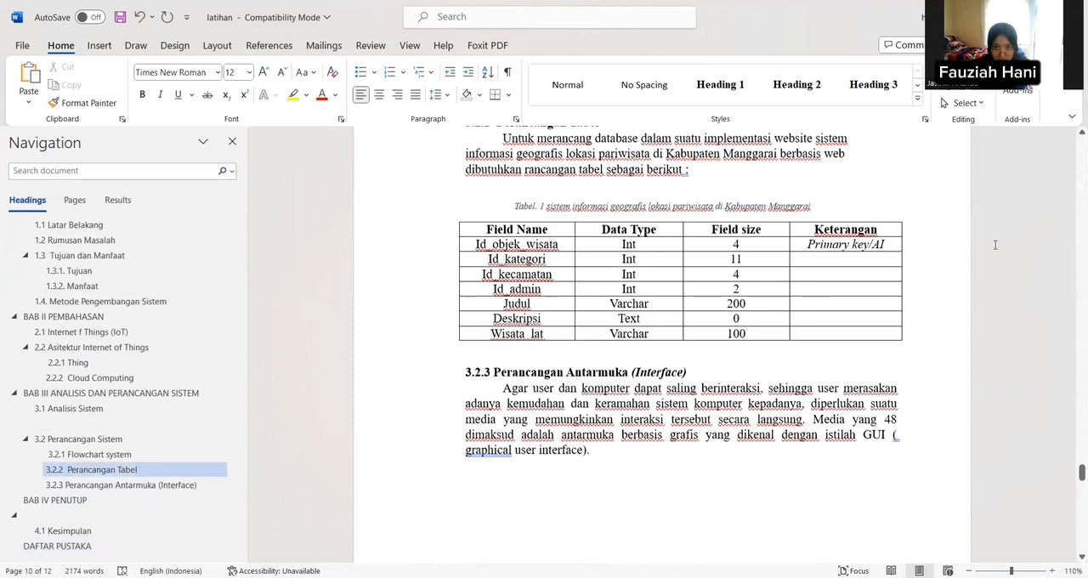
{"action": "scroll", "coordinate": [994, 245], "scroll_direction": "up", "scroll_amount": 15}
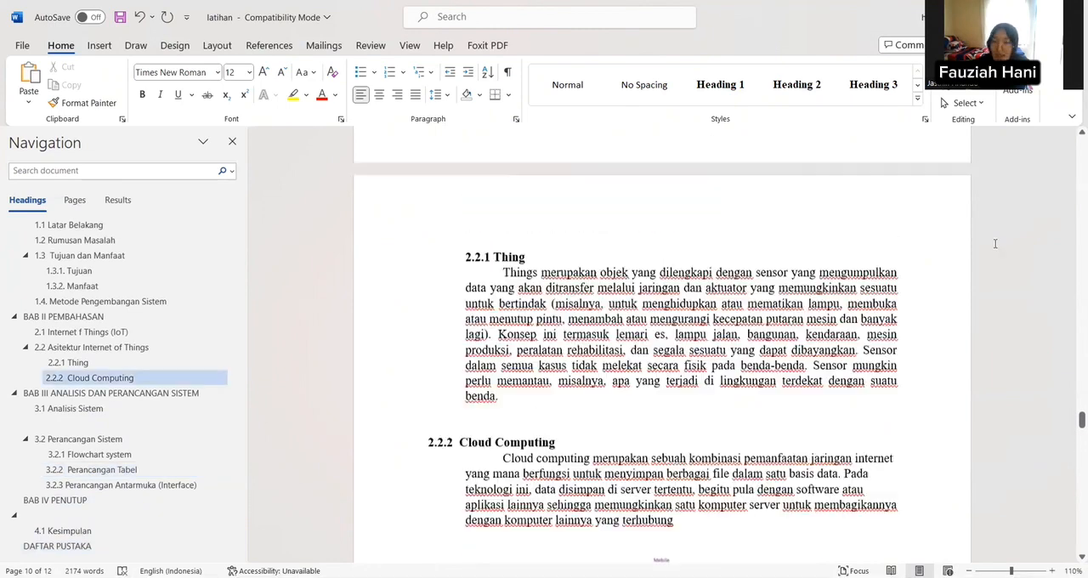
{"action": "scroll", "coordinate": [978, 227], "scroll_direction": "up", "scroll_amount": 10}
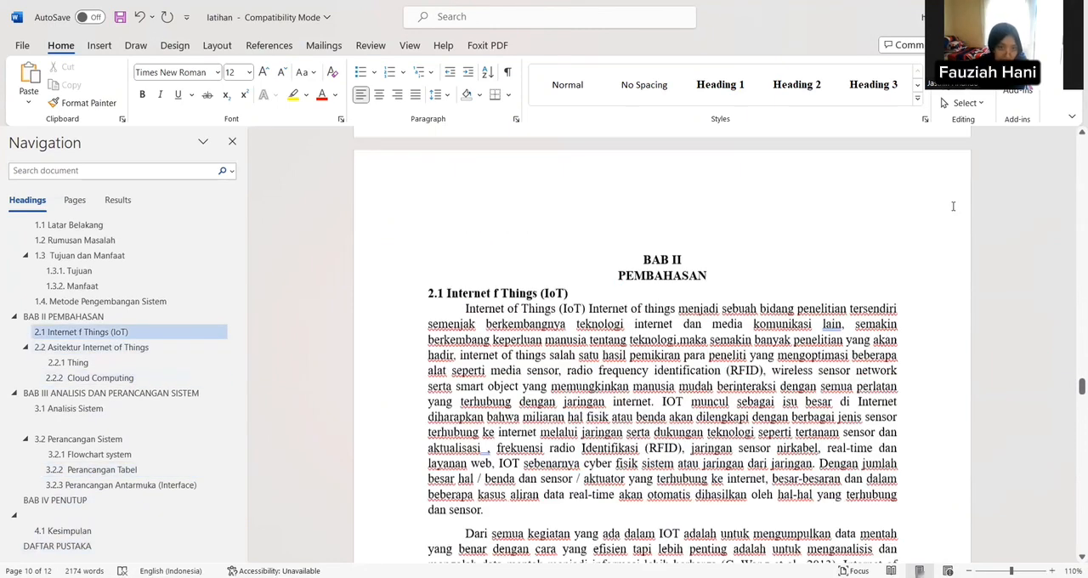
{"action": "scroll", "coordinate": [953, 205], "scroll_direction": "up", "scroll_amount": 8}
{"action": "scroll", "coordinate": [952, 205], "scroll_direction": "up", "scroll_amount": 10}
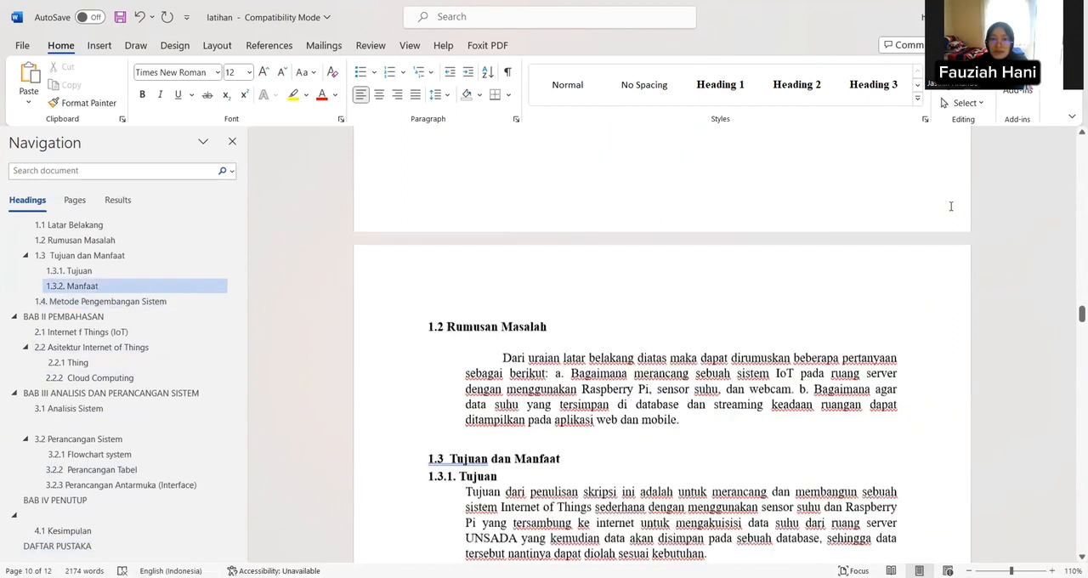
{"action": "scroll", "coordinate": [951, 205], "scroll_direction": "up", "scroll_amount": 10}
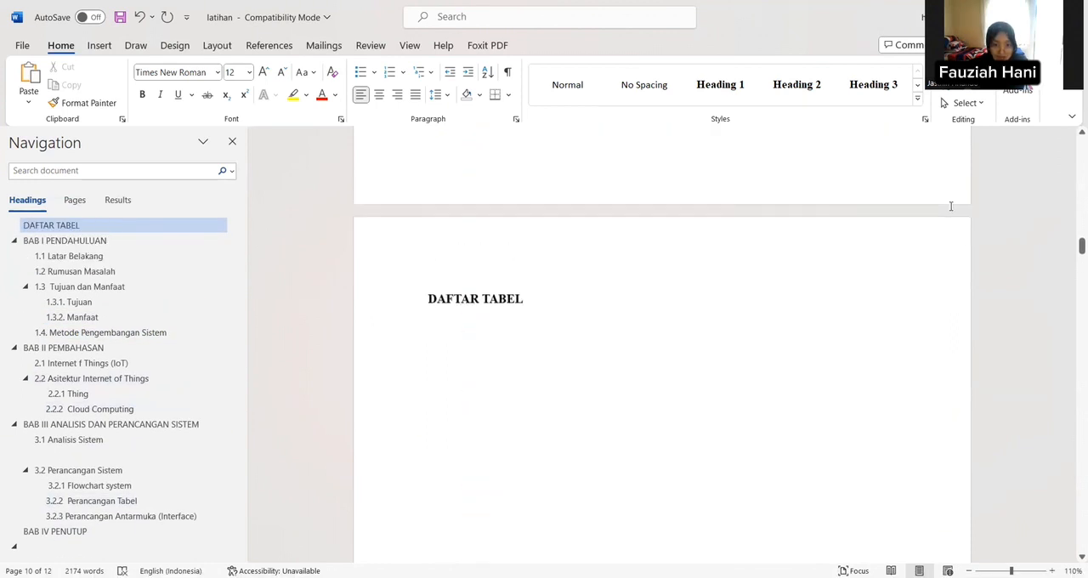
{"action": "scroll", "coordinate": [951, 206], "scroll_direction": "down", "scroll_amount": 4}
{"action": "left_click", "coordinate": [525, 286]}
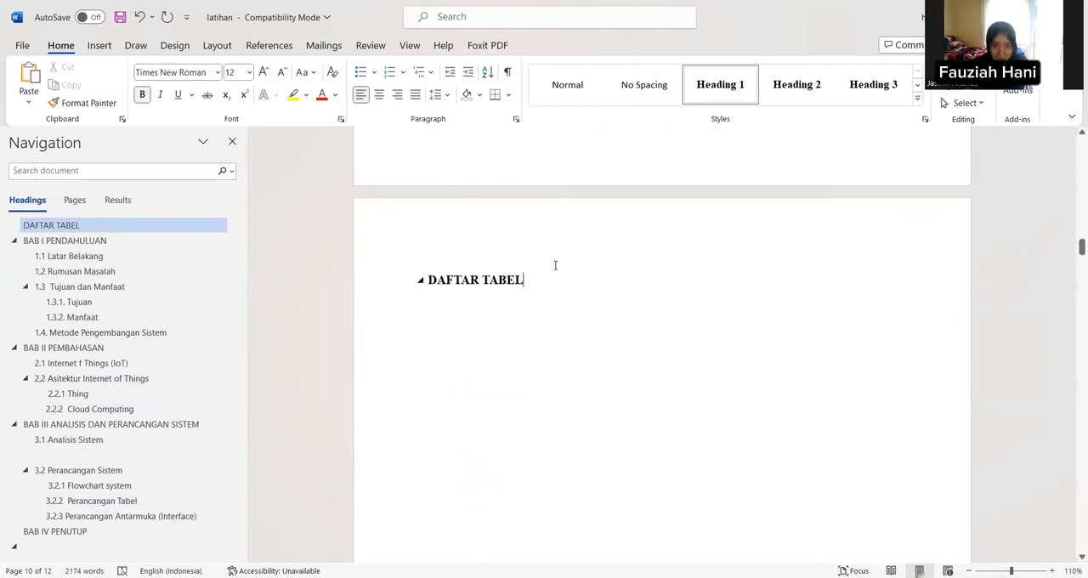
{"action": "key", "text": "Return"}
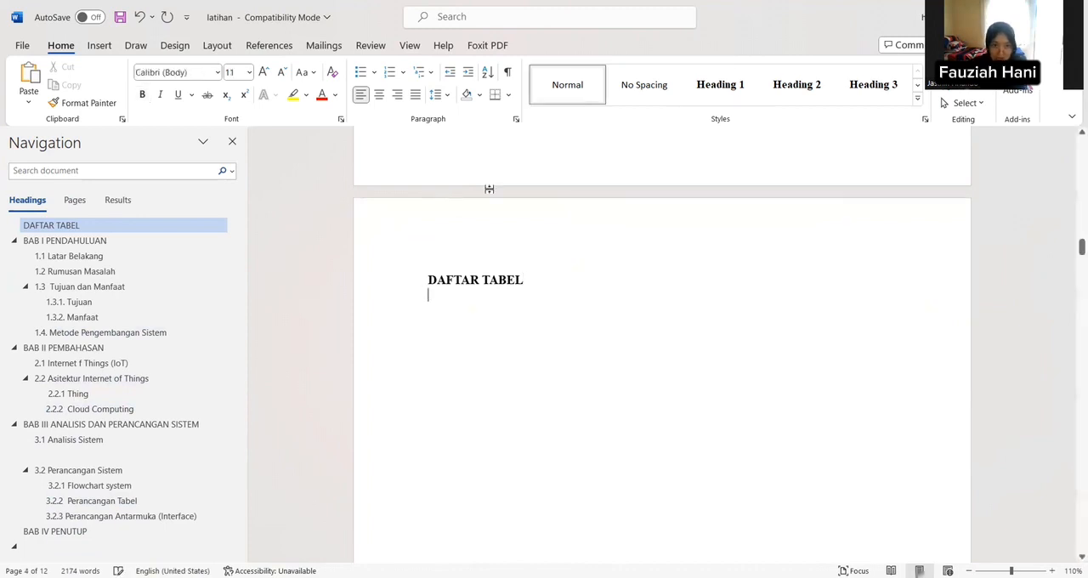
{"action": "left_click", "coordinate": [270, 45]}
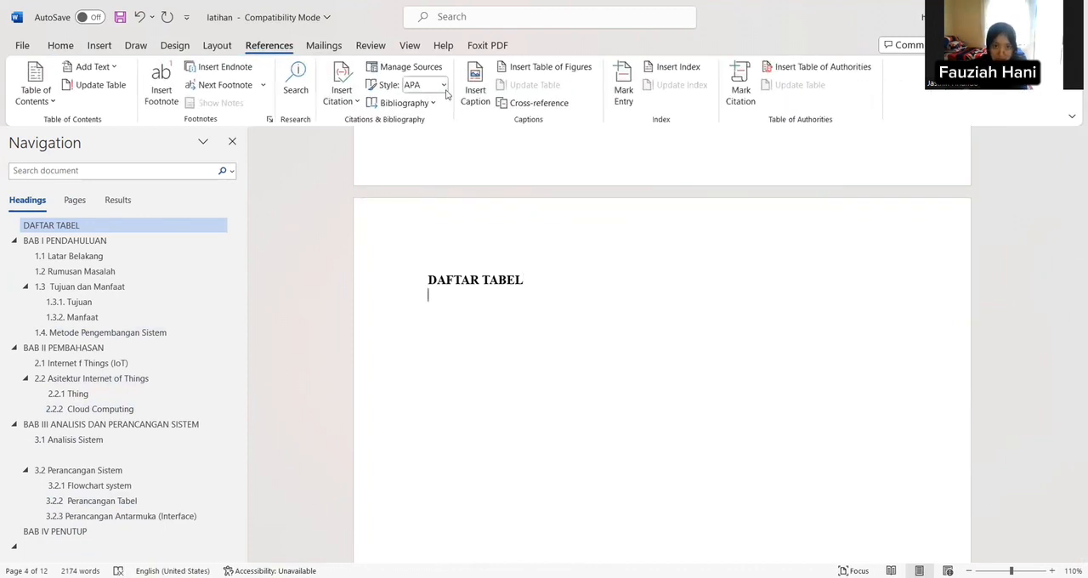
{"action": "left_click", "coordinate": [536, 67]}
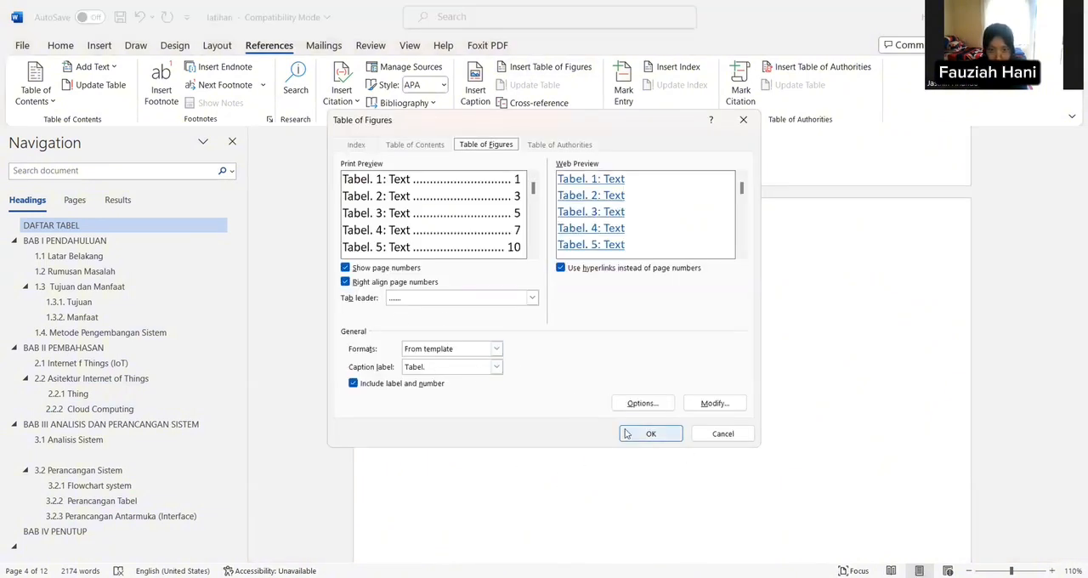
{"action": "key", "text": "Return"}
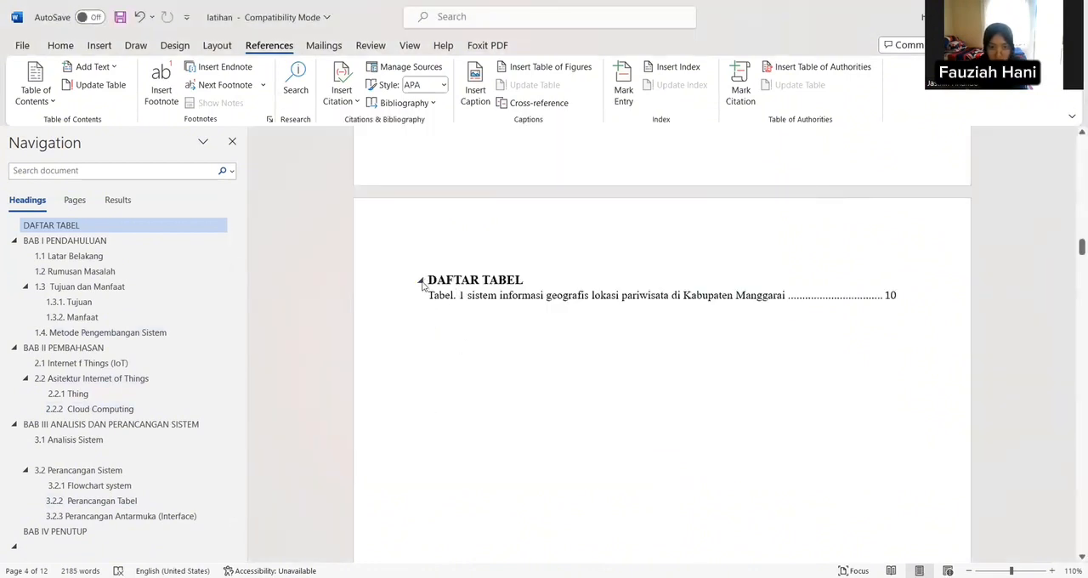
Step: Set the font of the list entry under DAFTAR TABEL to Times New Roman
{"action": "left_click_drag", "start_coordinate": [428, 295], "coordinate": [987, 295]}
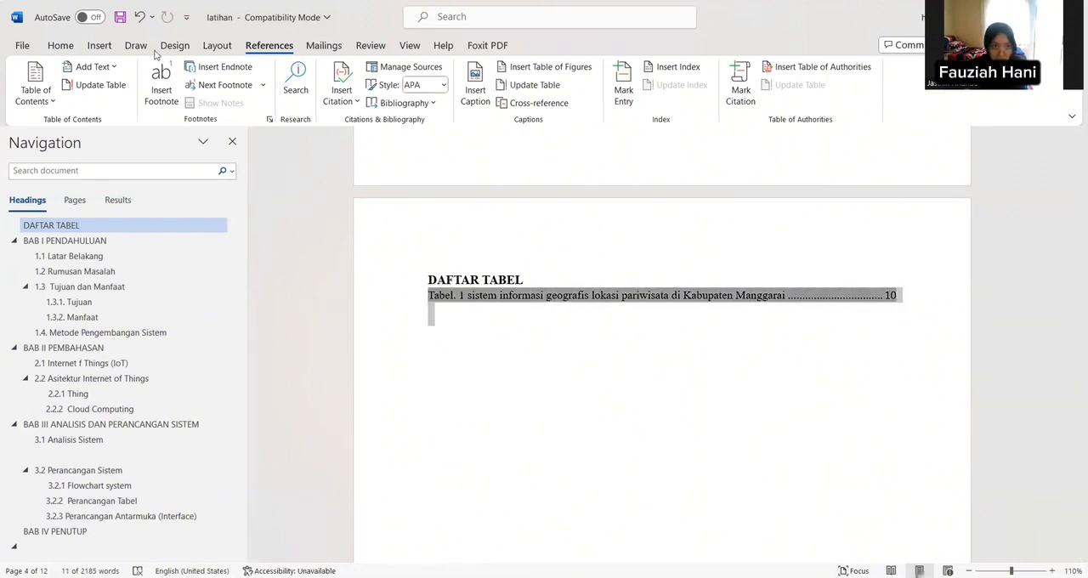
{"action": "left_click", "coordinate": [61, 45]}
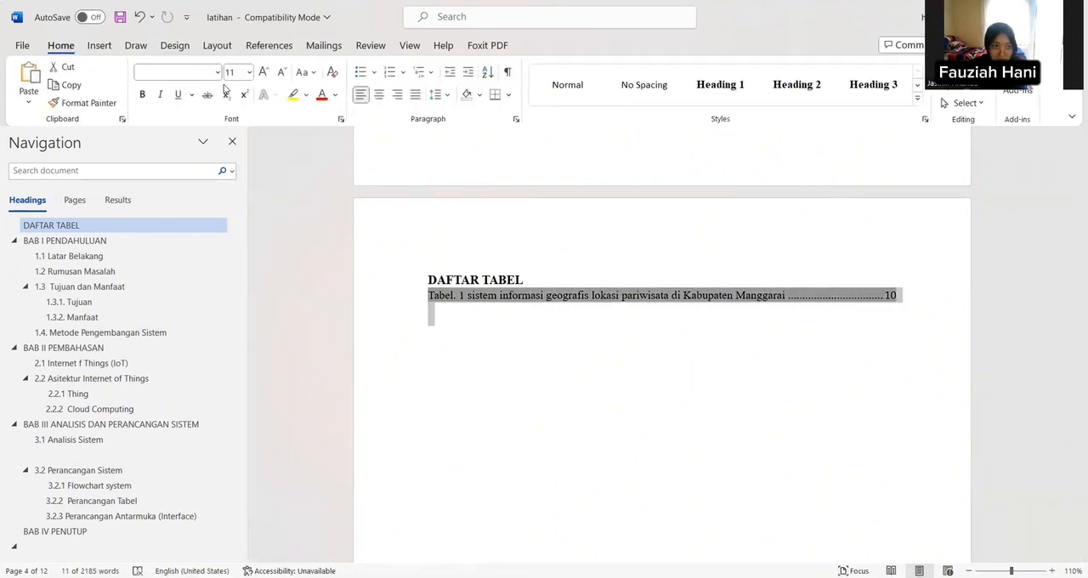
{"action": "left_click", "coordinate": [218, 72]}
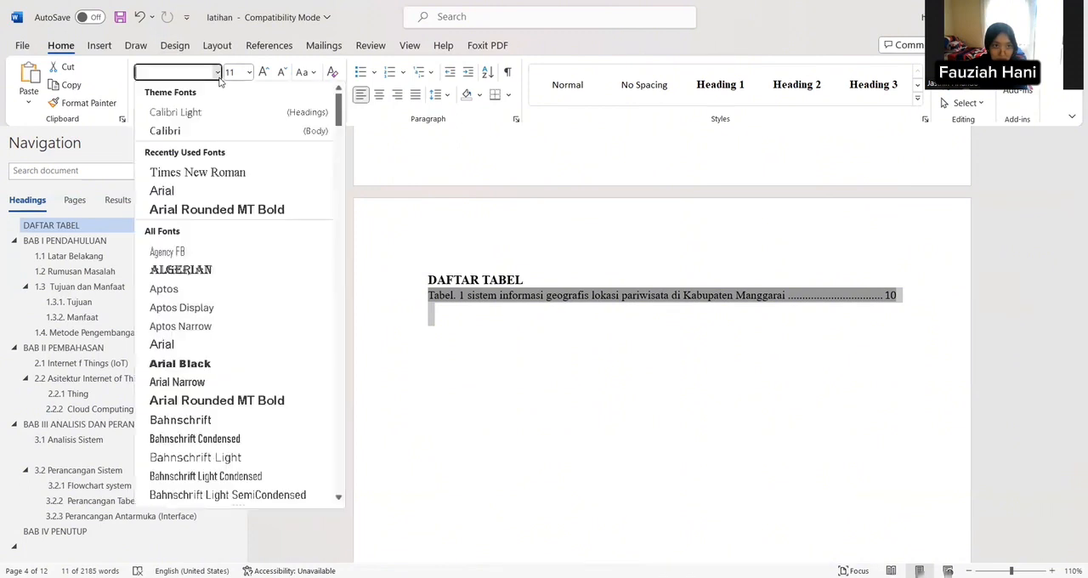
{"action": "left_click", "coordinate": [238, 175]}
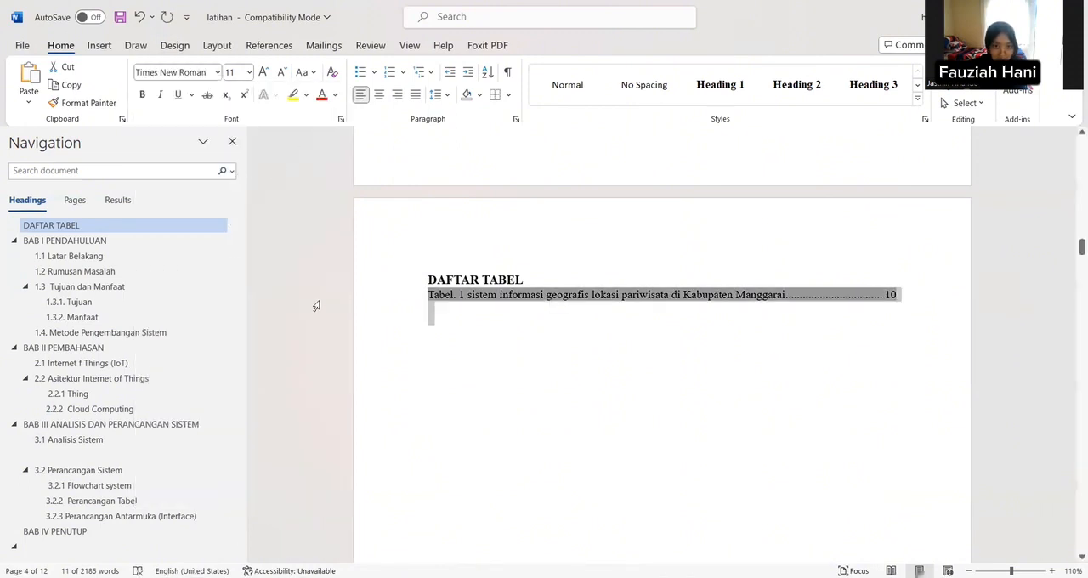
Step: Remove the page break between the DAFTAR GAMBAR list and the DAFTAR TABEL heading, and delete the extra blank space above DAFTAR GAMBAR
{"action": "left_click", "coordinate": [401, 414]}
{"action": "scroll", "coordinate": [401, 411], "scroll_direction": "up", "scroll_amount": 3}
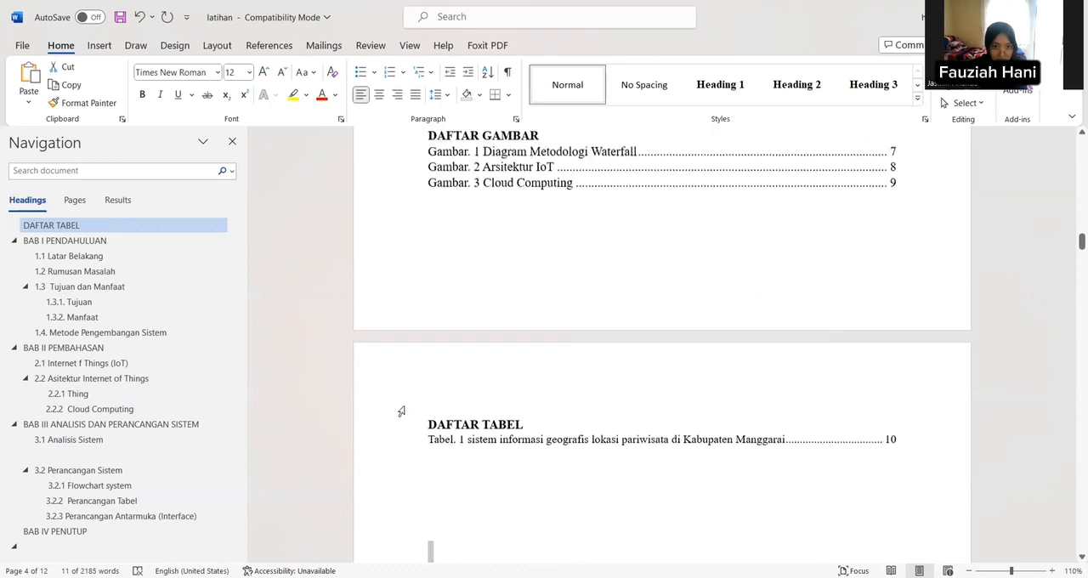
{"action": "scroll", "coordinate": [400, 410], "scroll_direction": "up", "scroll_amount": 3}
{"action": "left_click", "coordinate": [483, 345]}
{"action": "key", "text": "BackSpace"}
{"action": "key", "text": "Delete"}
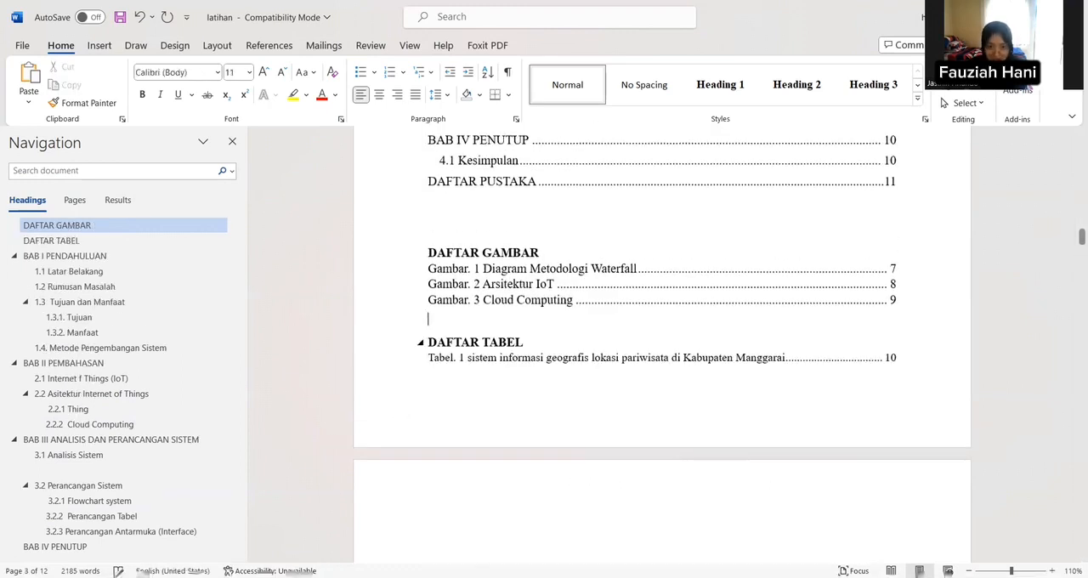
{"action": "left_click", "coordinate": [455, 209]}
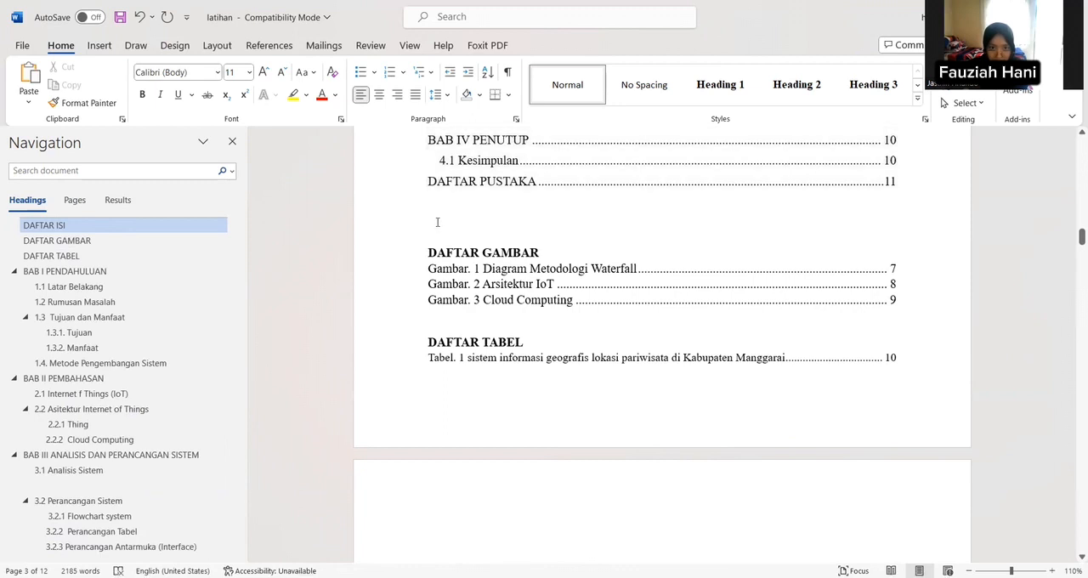
{"action": "key", "text": "Delete"}
Step: Review the table of contents and the lists under DAFTAR GAMBAR and DAFTAR TABEL, checking their entries, page numbers and layout
{"action": "scroll", "coordinate": [444, 403], "scroll_direction": "up", "scroll_amount": 4}
{"action": "scroll", "coordinate": [444, 403], "scroll_direction": "up", "scroll_amount": 5}
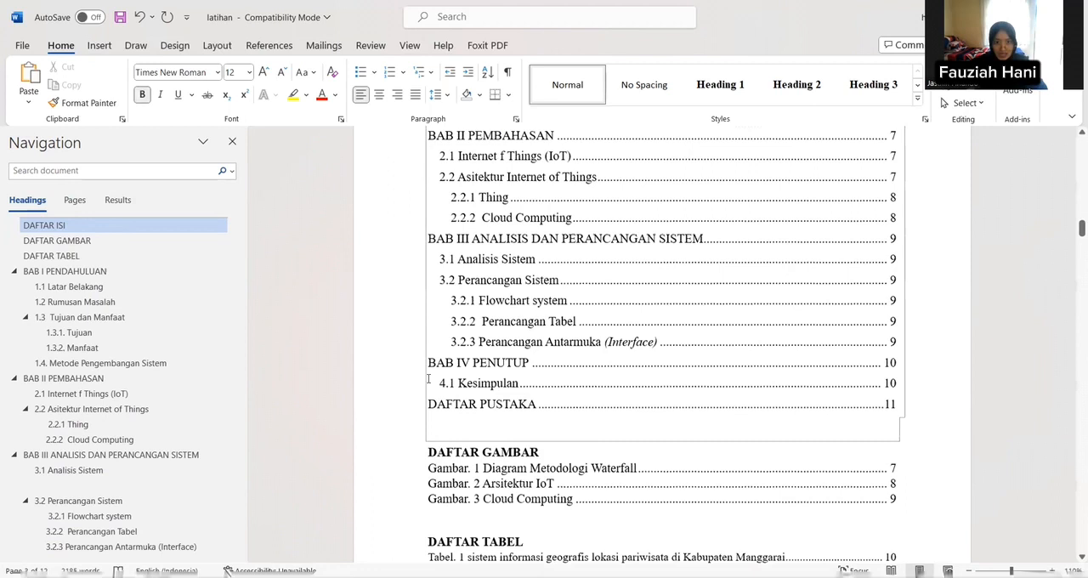
{"action": "scroll", "coordinate": [433, 358], "scroll_direction": "up", "scroll_amount": 3}
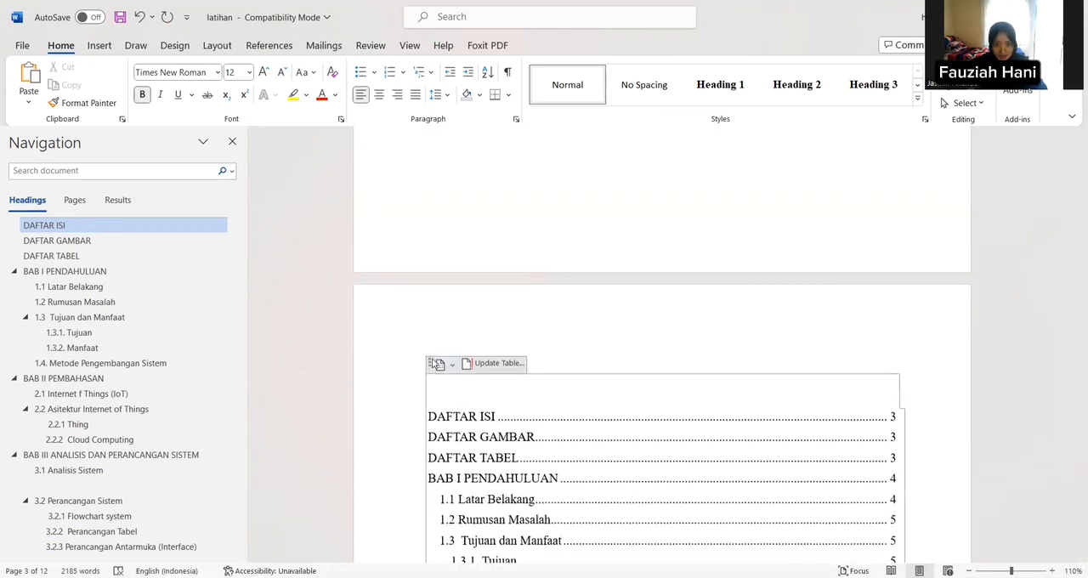
{"action": "scroll", "coordinate": [613, 347], "scroll_direction": "down", "scroll_amount": 6}
{"action": "left_click", "coordinate": [612, 345]}
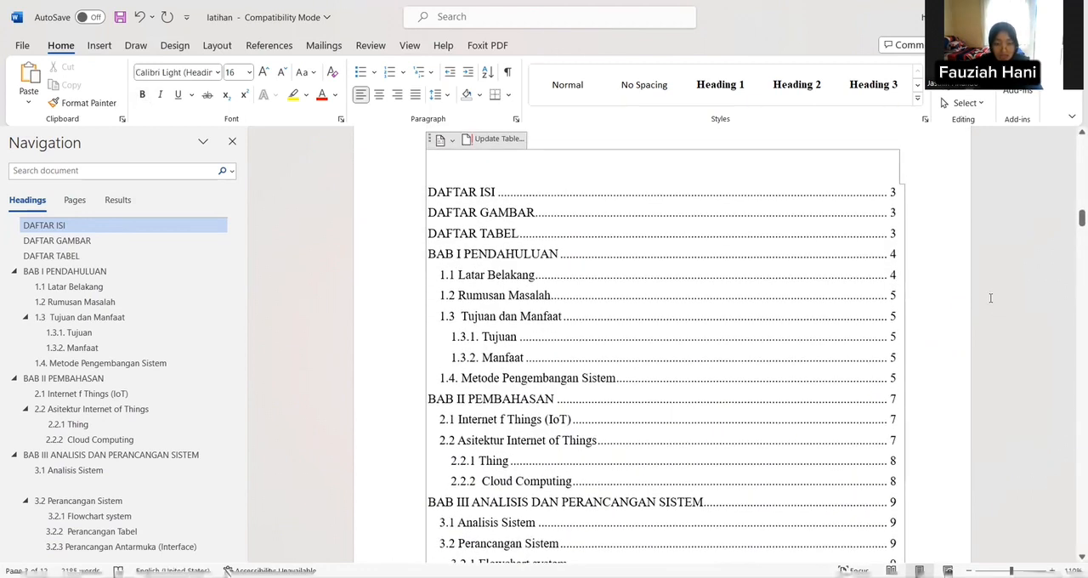
{"action": "scroll", "coordinate": [990, 298], "scroll_direction": "down", "scroll_amount": 8}
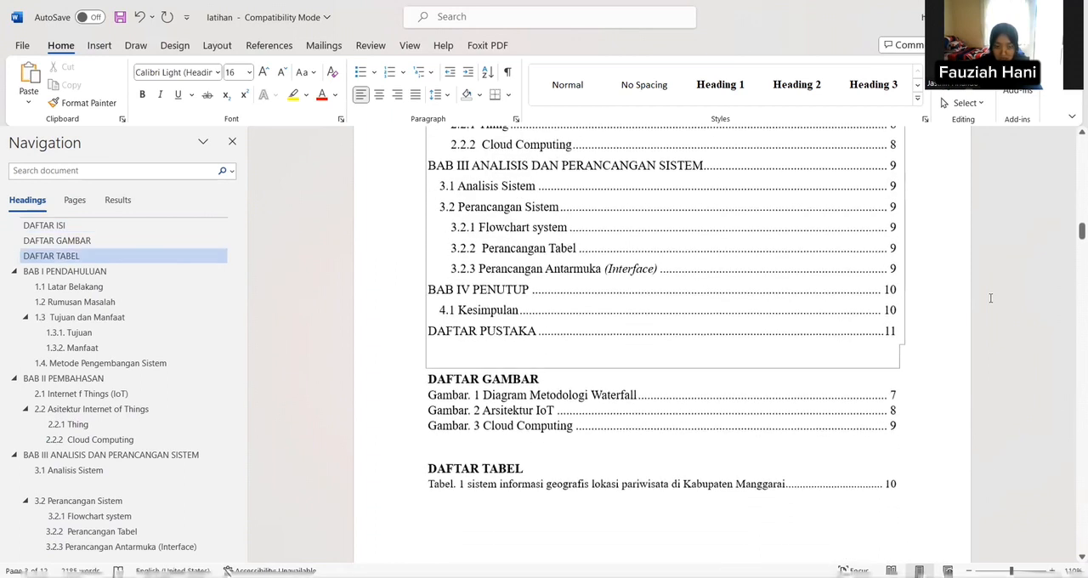
{"action": "scroll", "coordinate": [990, 296], "scroll_direction": "down", "scroll_amount": 2}
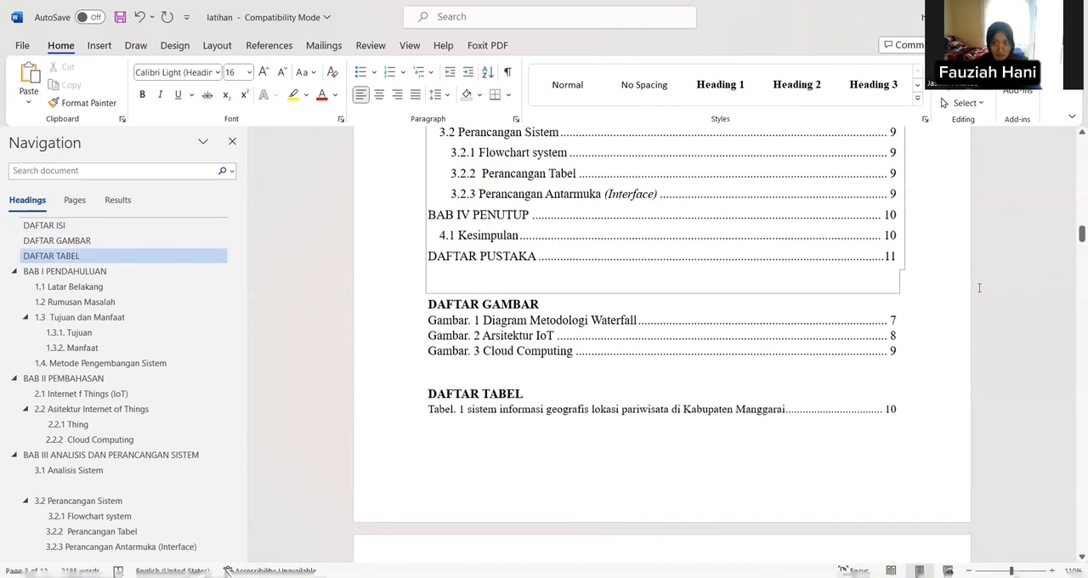
{"action": "scroll", "coordinate": [978, 289], "scroll_direction": "down", "scroll_amount": 1}
{"action": "scroll", "coordinate": [977, 290], "scroll_direction": "up", "scroll_amount": 4}
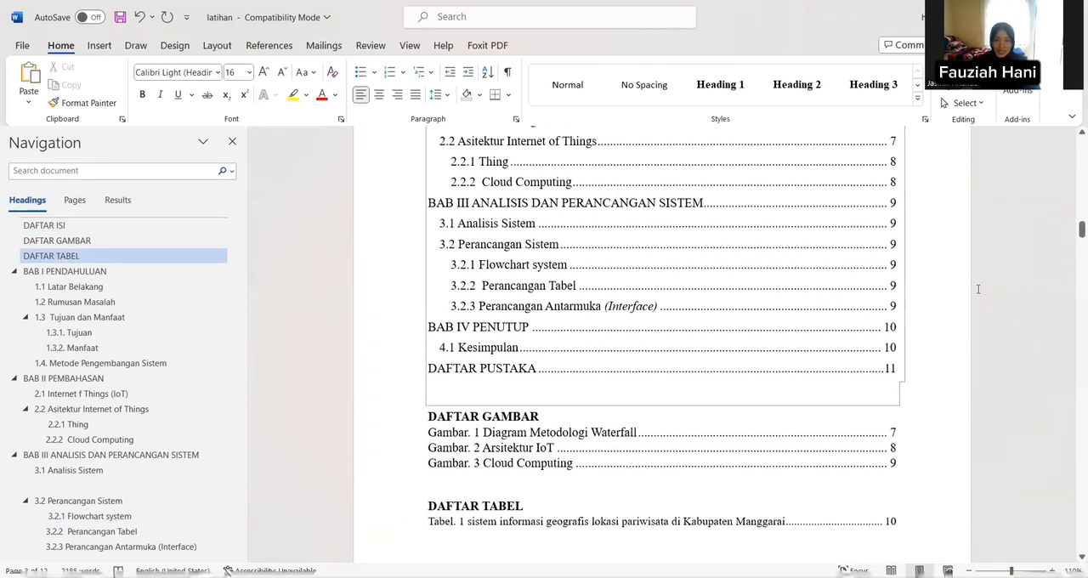